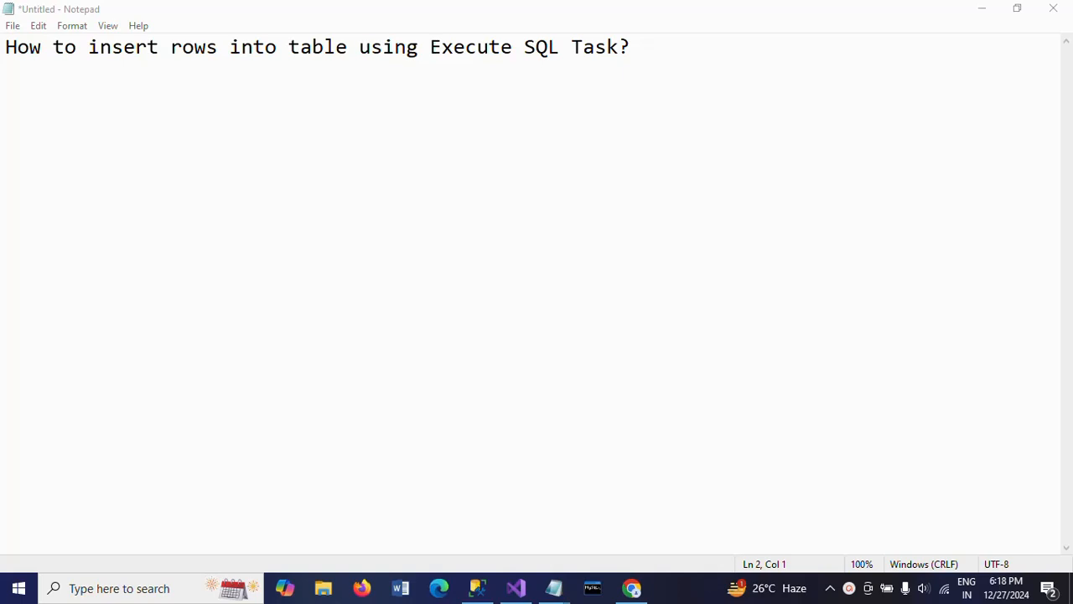
- Switch to SQL Server Management Studio, run the select query on the employee table and add two blank lines below it
{"action": "left_click", "coordinate": [483, 590]}
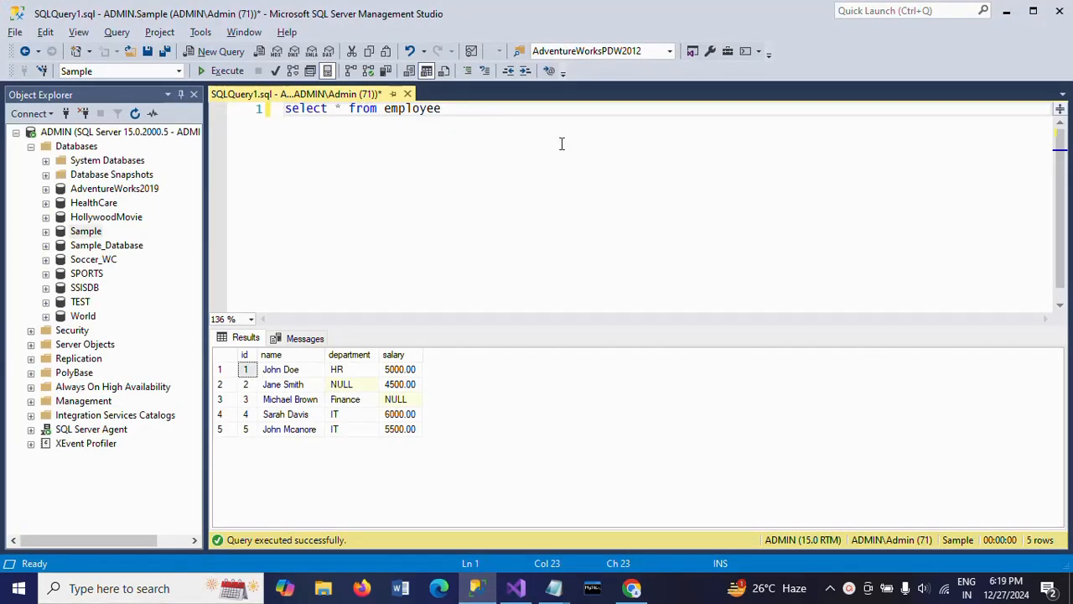
{"action": "left_click", "coordinate": [220, 71]}
{"action": "key", "text": "Return"}
{"action": "key", "text": "Return"}
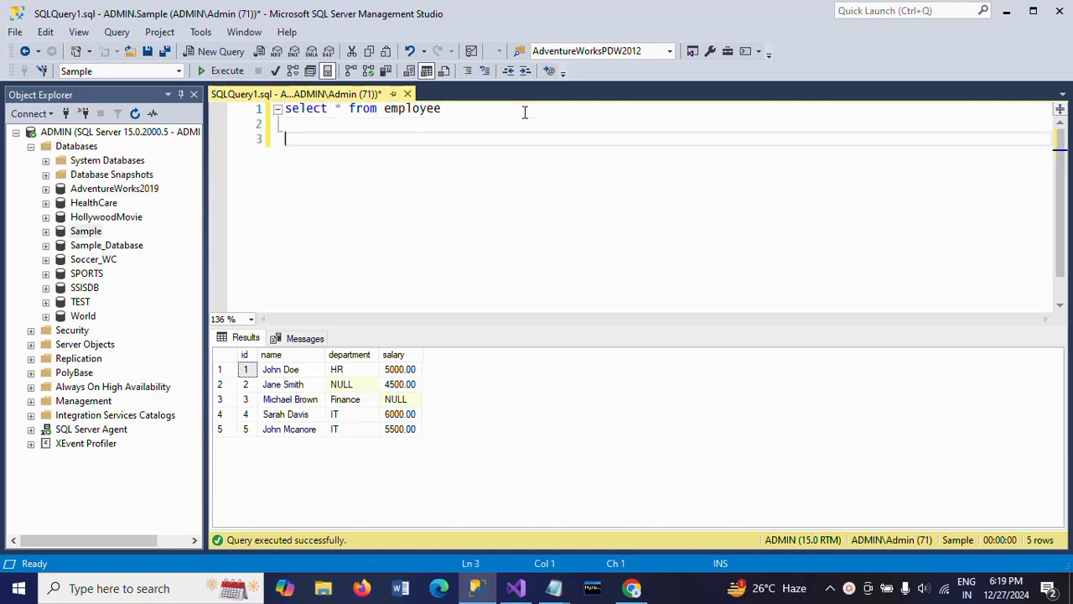
{"action": "key", "text": "alt+Tab"}
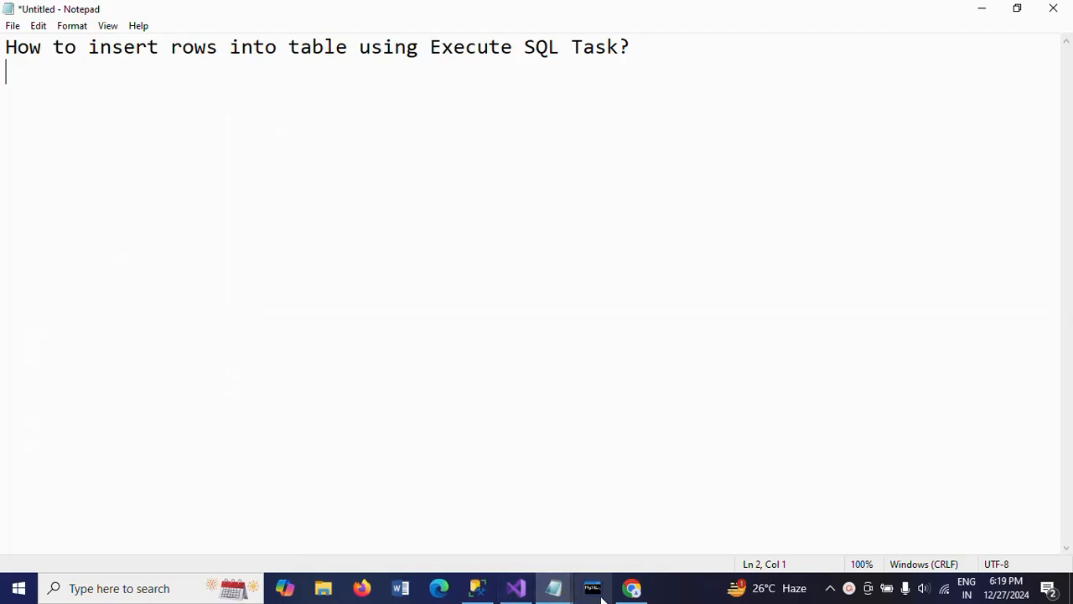
{"action": "left_click", "coordinate": [518, 588]}
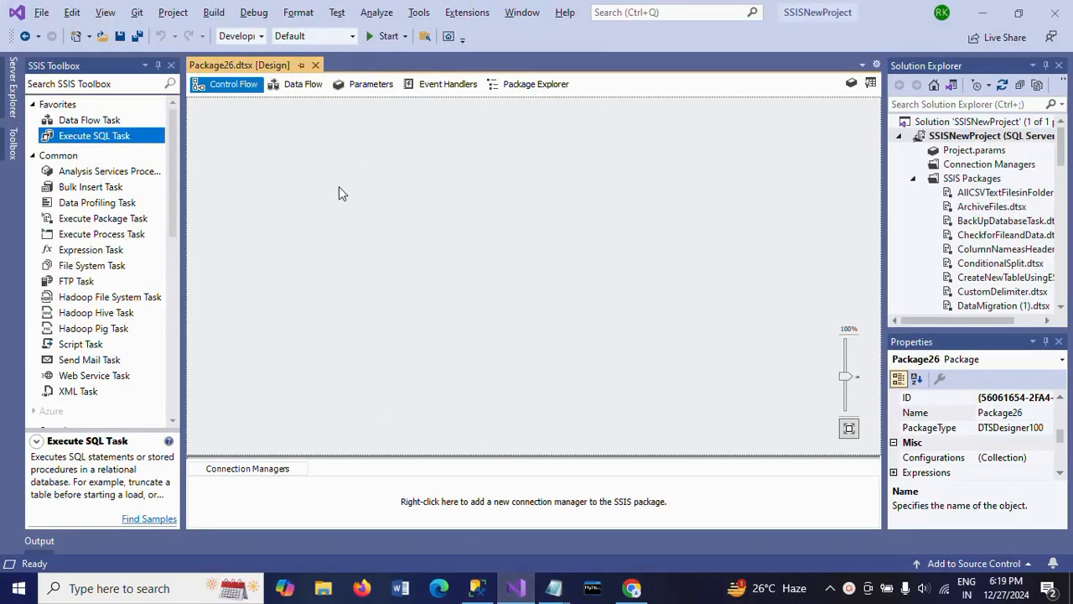
{"action": "key", "text": "alt+Tab"}
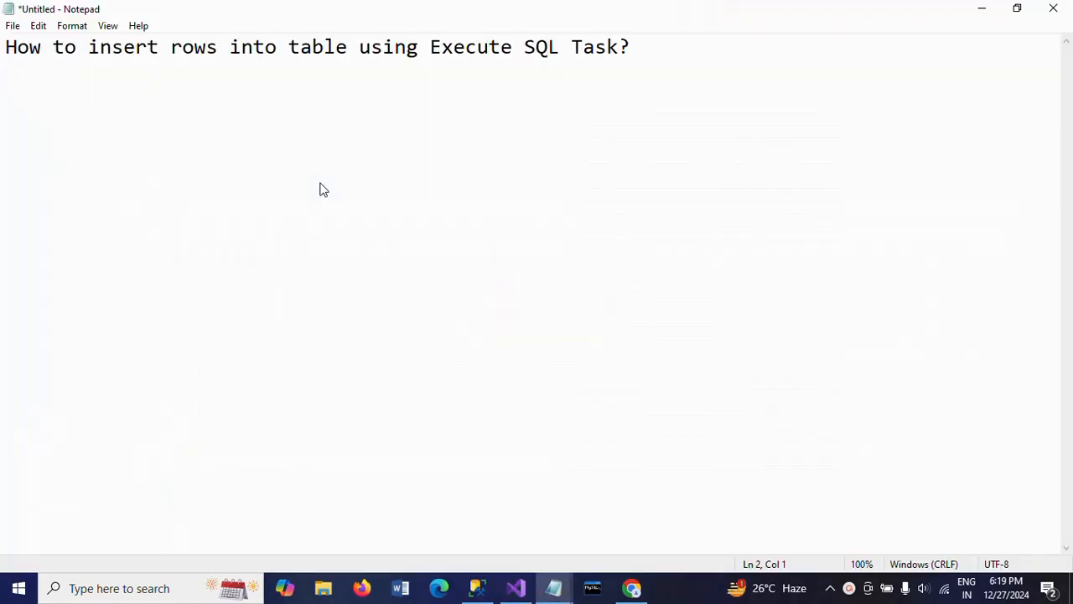
{"action": "key", "text": "alt+Tab"}
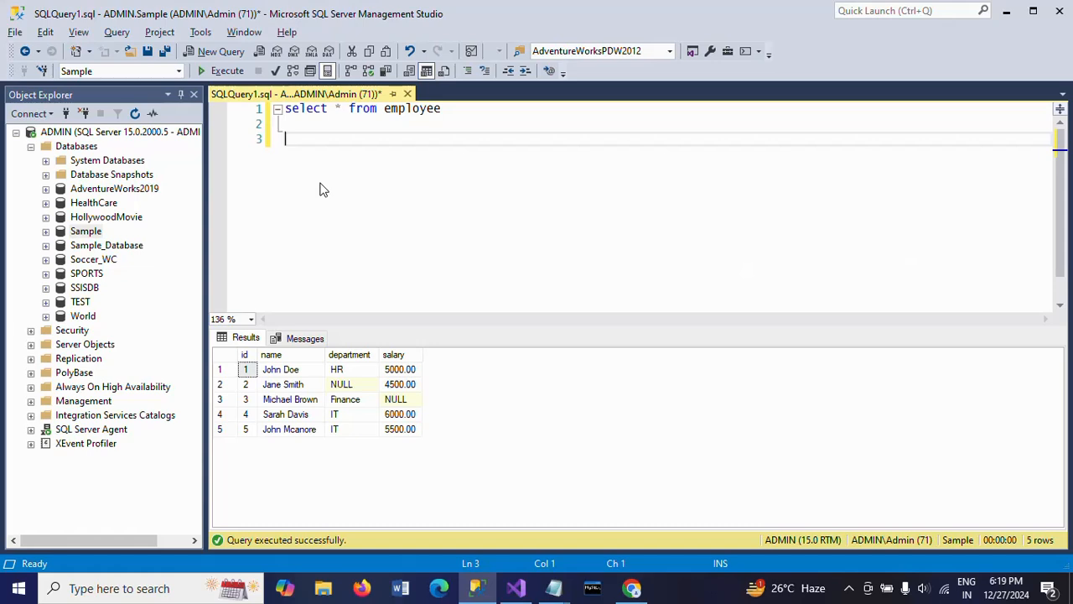
- Below the select query, start a create procedure statement named EmpInsert with AS and a Begin line
{"action": "type", "text": "create procedure "}
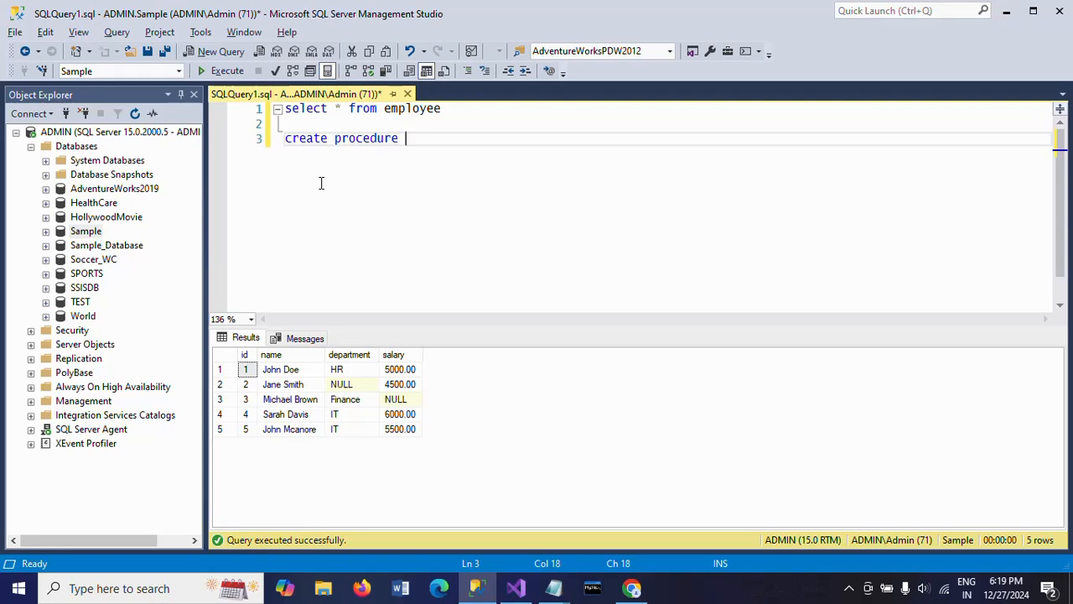
{"action": "type", "text": "EmpInsert"}
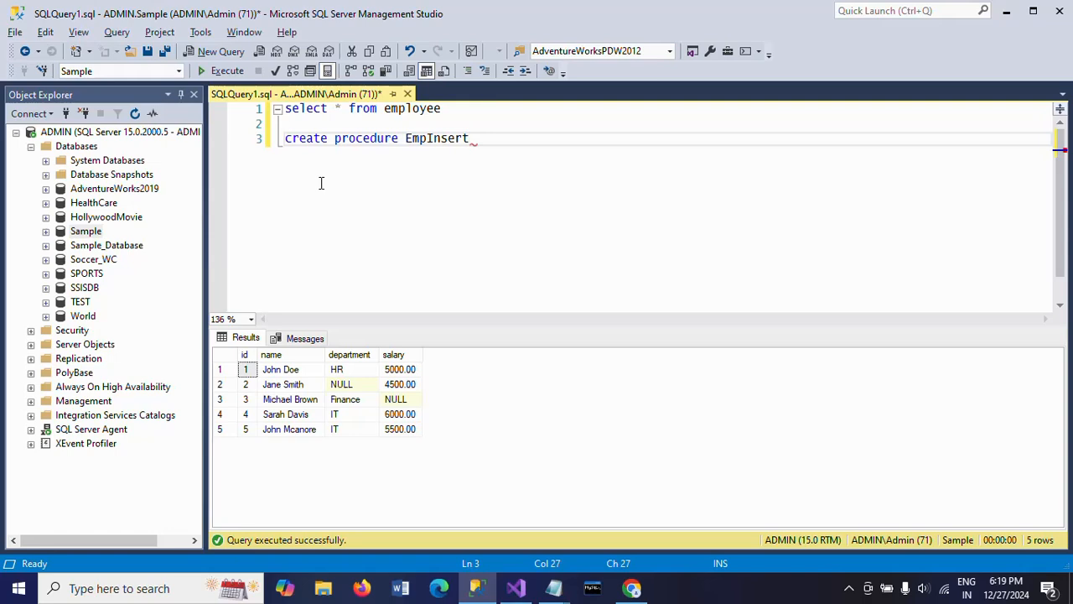
{"action": "type", "text": " AS"}
{"action": "key", "text": "Return"}
{"action": "type", "text": "B"}
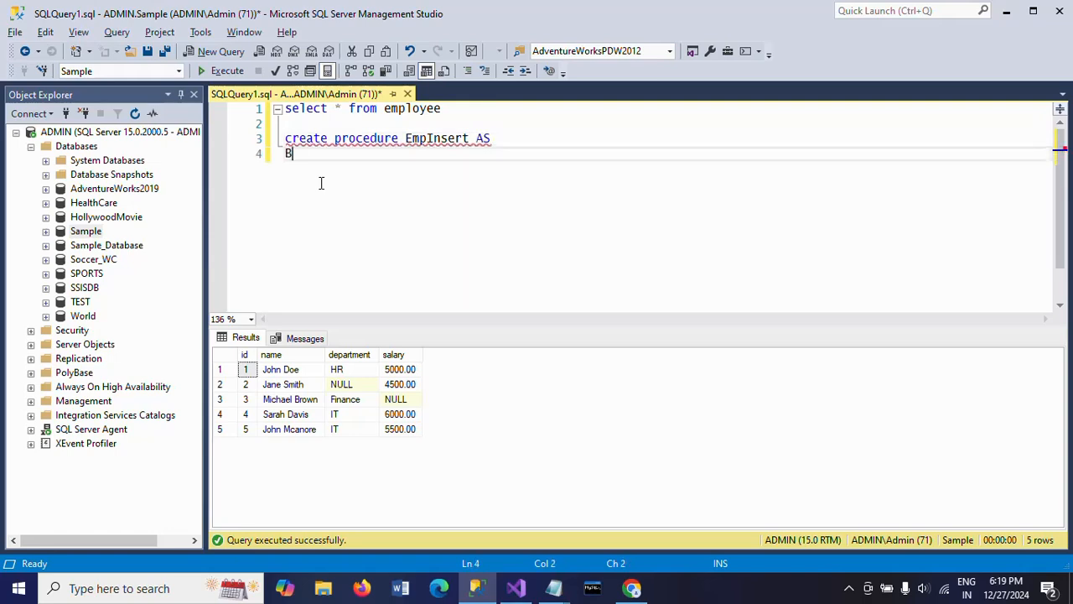
{"action": "type", "text": "egin"}
- Put the AS keyword on its own line under the create procedure EmpInsert header
{"action": "key", "text": "Up"}
{"action": "key", "text": "ctrl+Right"}
{"action": "key", "text": "ctrl+Right"}
{"action": "key", "text": "ctrl+Right"}
{"action": "key", "text": "ctrl+Right"}
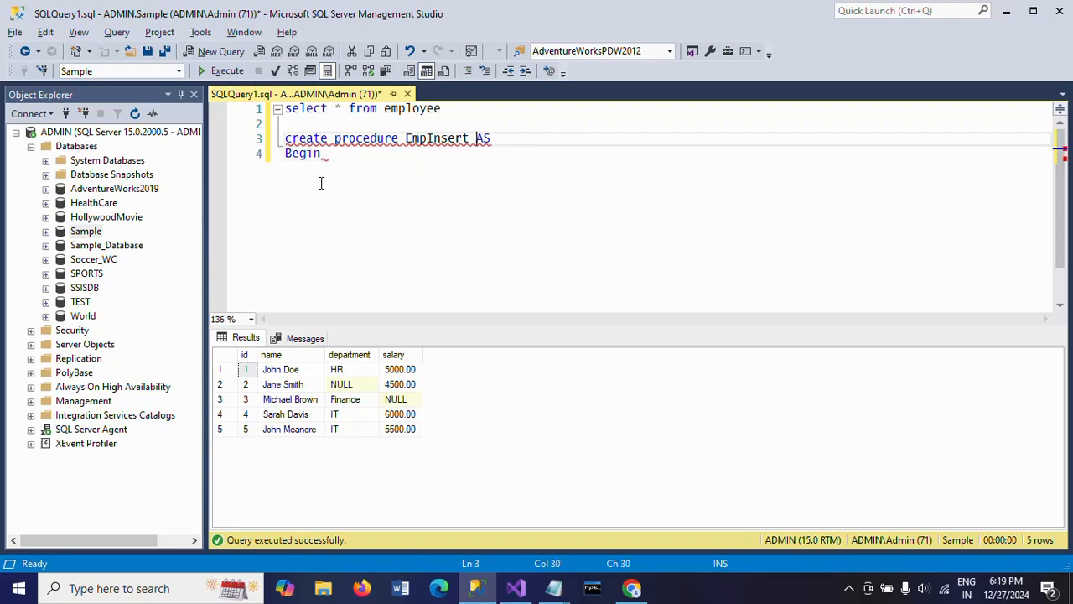
{"action": "key", "text": "Return"}
- Close the procedure body with End and leave an empty line between Begin and End
{"action": "key", "text": "Down"}
{"action": "key", "text": "End"}
{"action": "key", "text": "Return"}
{"action": "type", "text": "E"}
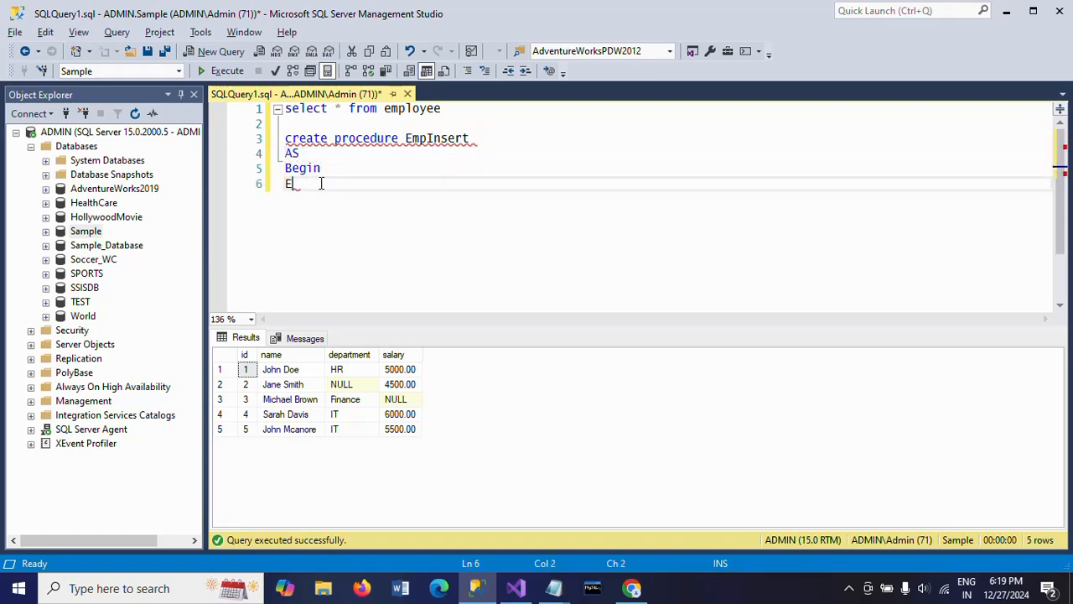
{"action": "type", "text": "nd"}
{"action": "key", "text": "Up"}
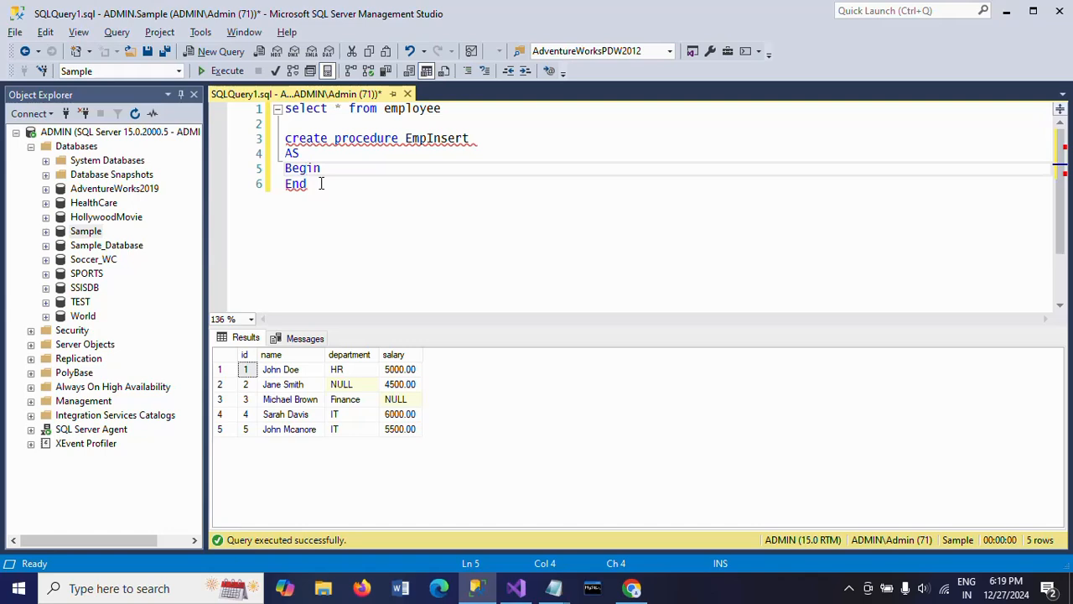
{"action": "key", "text": "Return"}
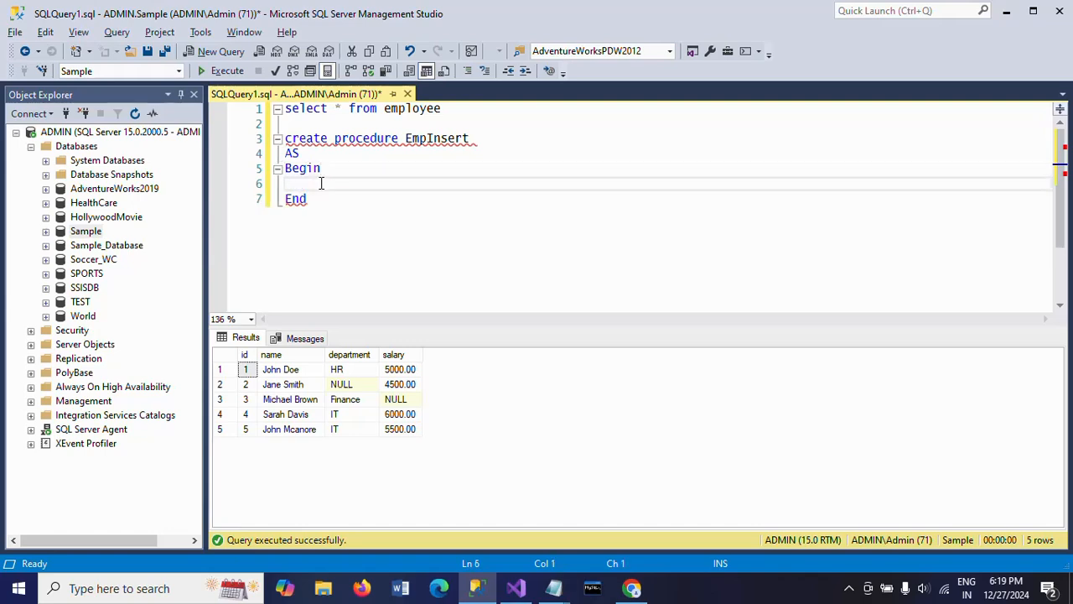
- Start an Insert into statement for the employee table inside the procedure body, with an opening parenthesis
{"action": "type", "text": "Insert into"}
{"action": "double_click", "coordinate": [412, 115]}
{"action": "key", "text": "ctrl+c"}
{"action": "left_click", "coordinate": [459, 188]}
{"action": "key", "text": "ctrl+v"}
{"action": "type", "text": "("}
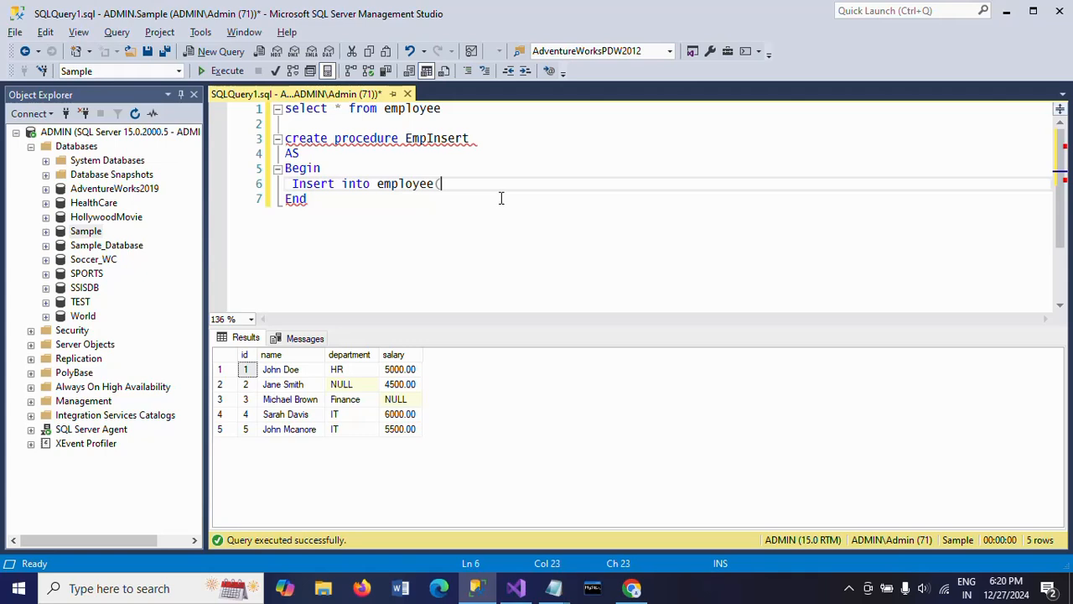
- List the columns id, name, department and salary in the insert statement and close the parenthesis
{"action": "type", "text": "id,name"}
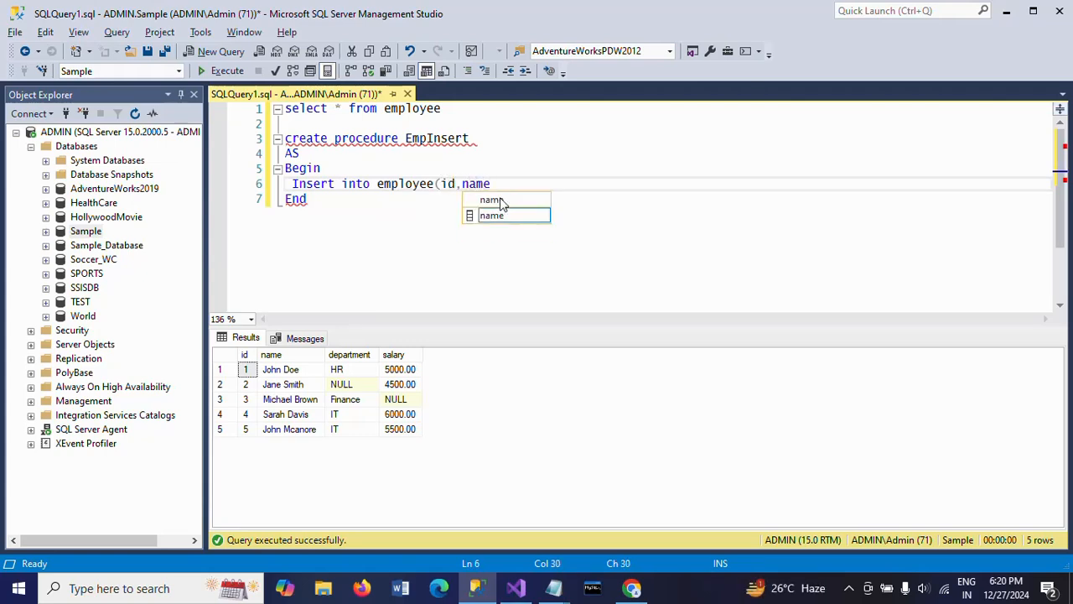
{"action": "type", "text": ",dep"}
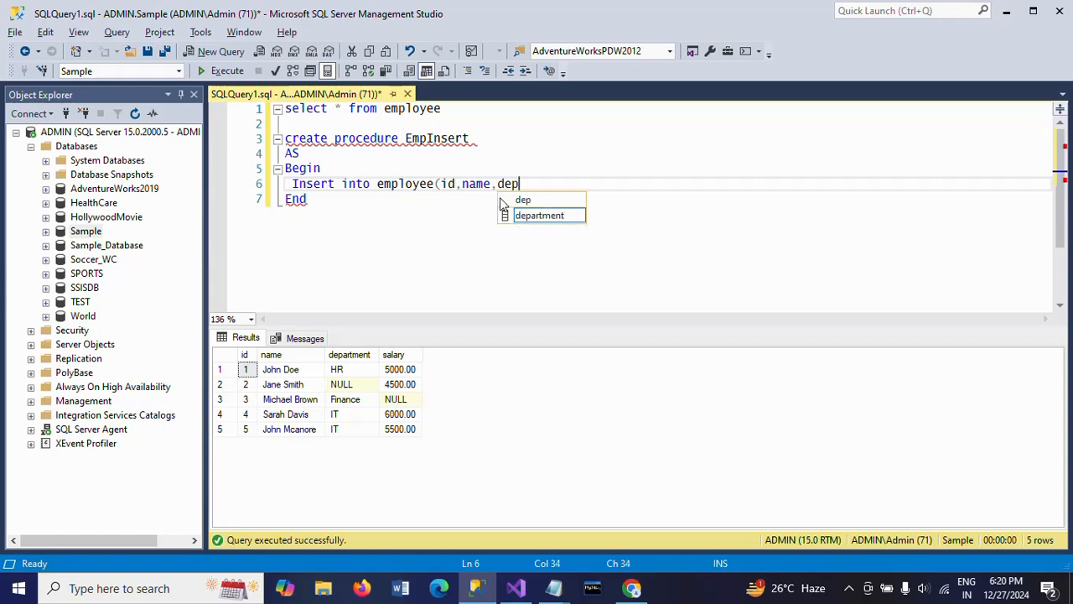
{"action": "type", "text": "artment"}
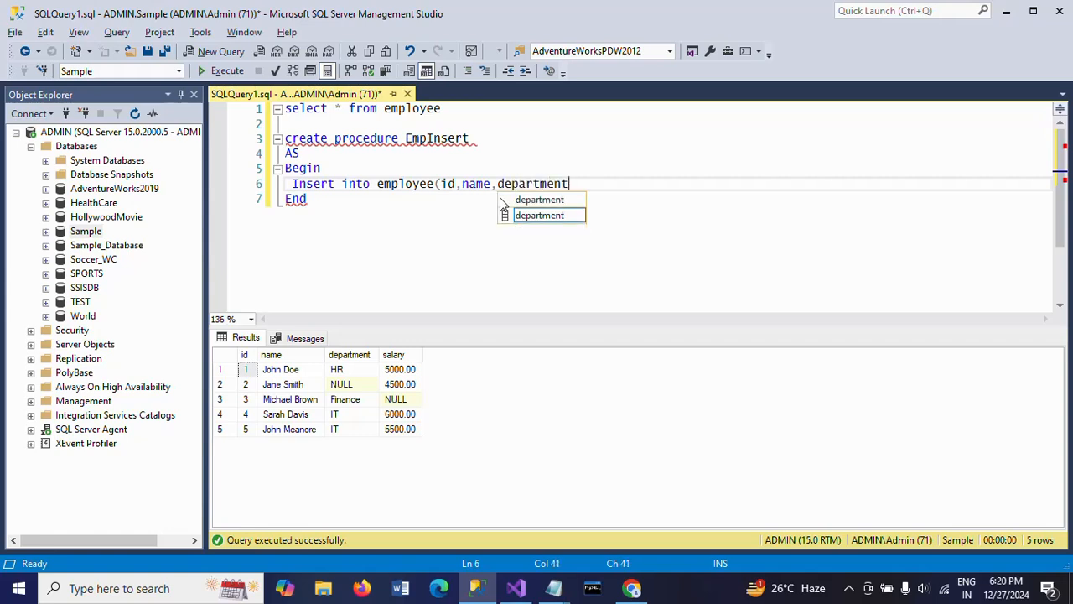
{"action": "type", "text": ",sala"}
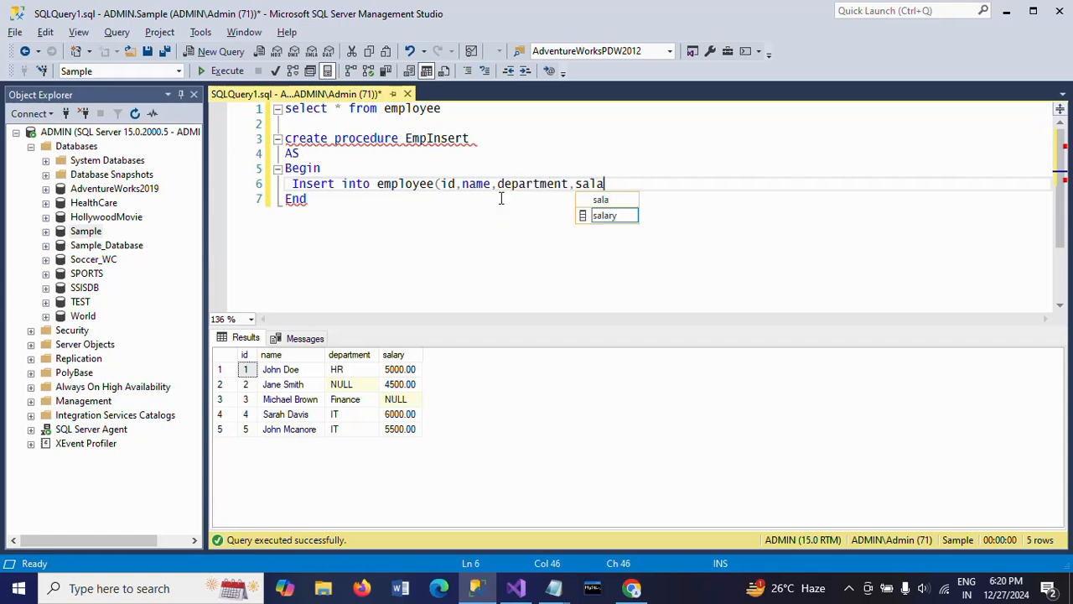
{"action": "type", "text": "ry) "}
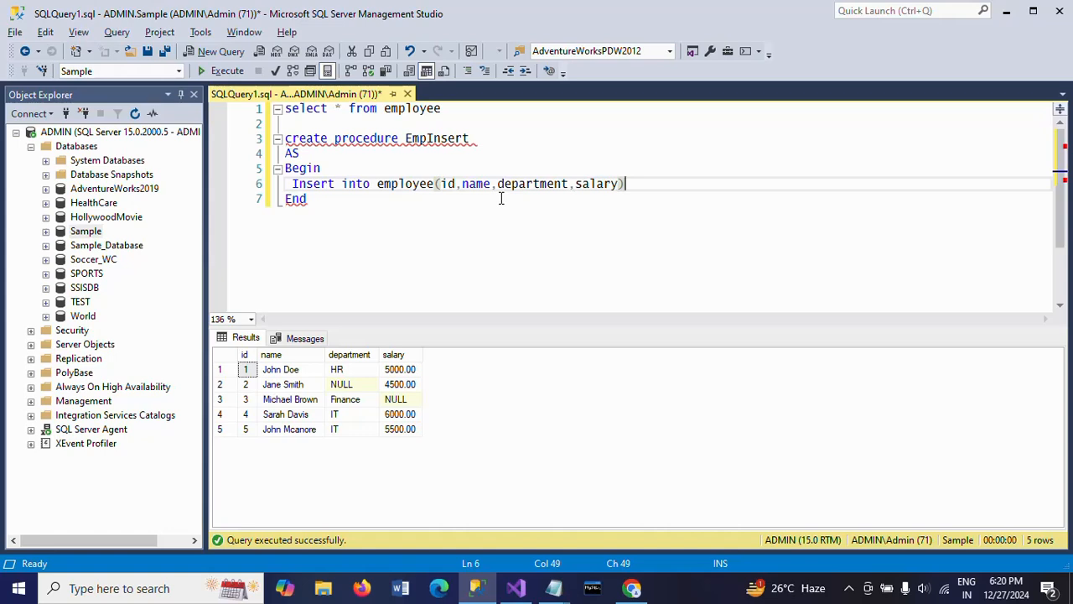
- Add a VALUES clause with id 6, the employee's full name, department 'HR' and salary 8000
{"action": "type", "text": "VALUES"}
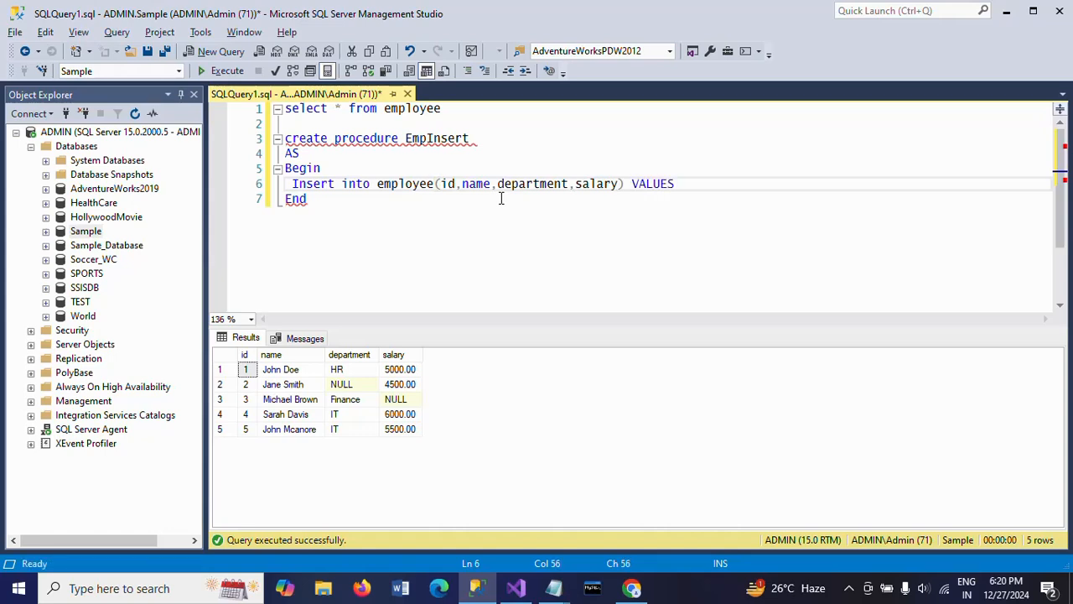
{"action": "type", "text": "(6,'Adam Smith',"}
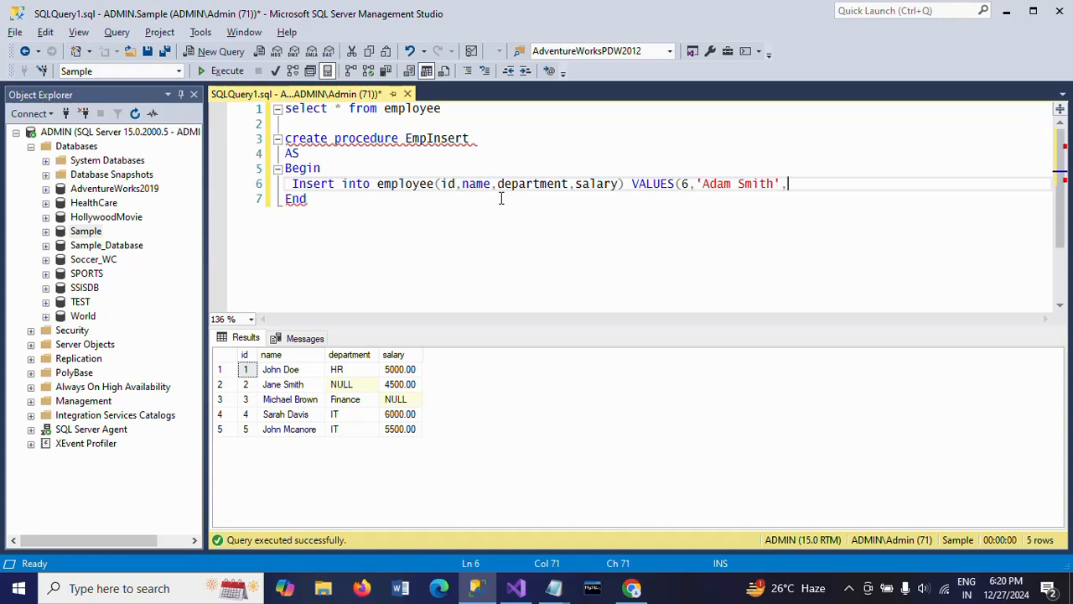
{"action": "type", "text": "'HR',8000)"}
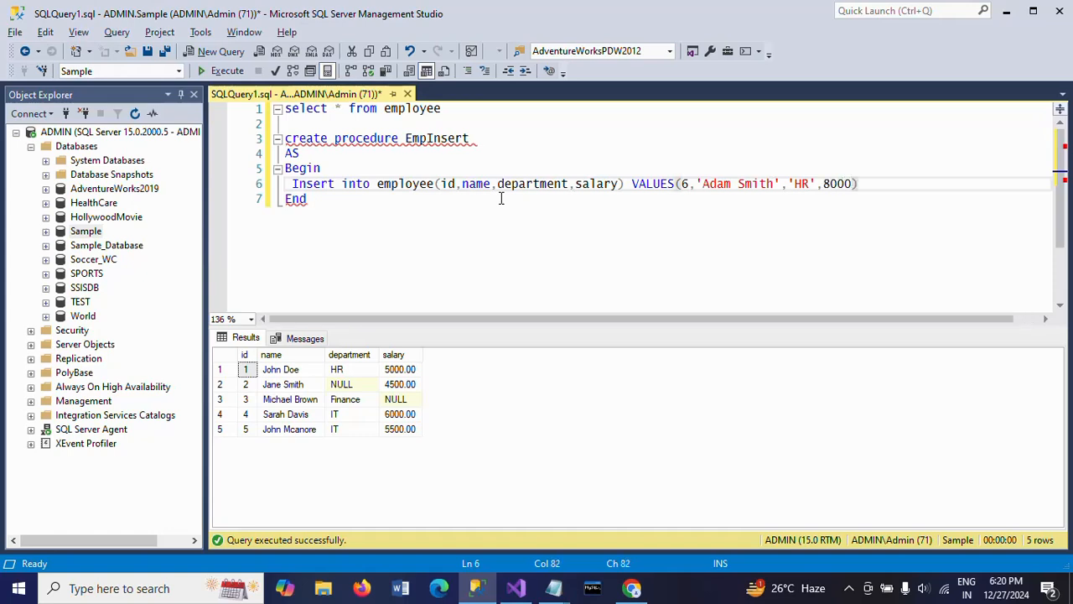
- Execute only the create procedure EmpInsert statement to create the stored procedure
{"action": "left_click", "coordinate": [297, 127]}
{"action": "left_click", "coordinate": [369, 234], "text": "shift"}
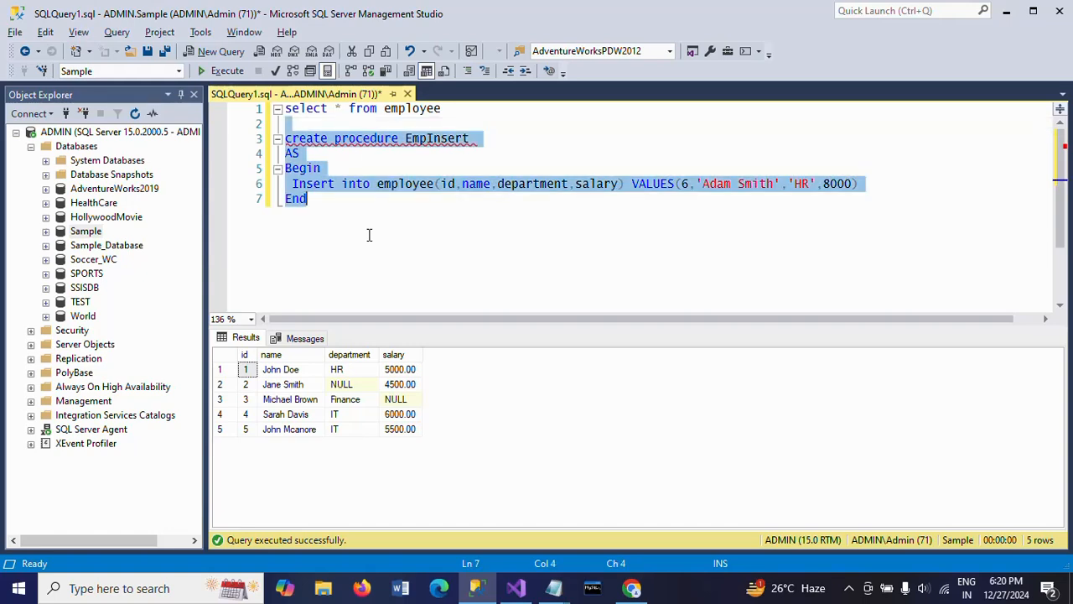
{"action": "left_click", "coordinate": [223, 70]}
{"action": "left_click", "coordinate": [441, 261]}
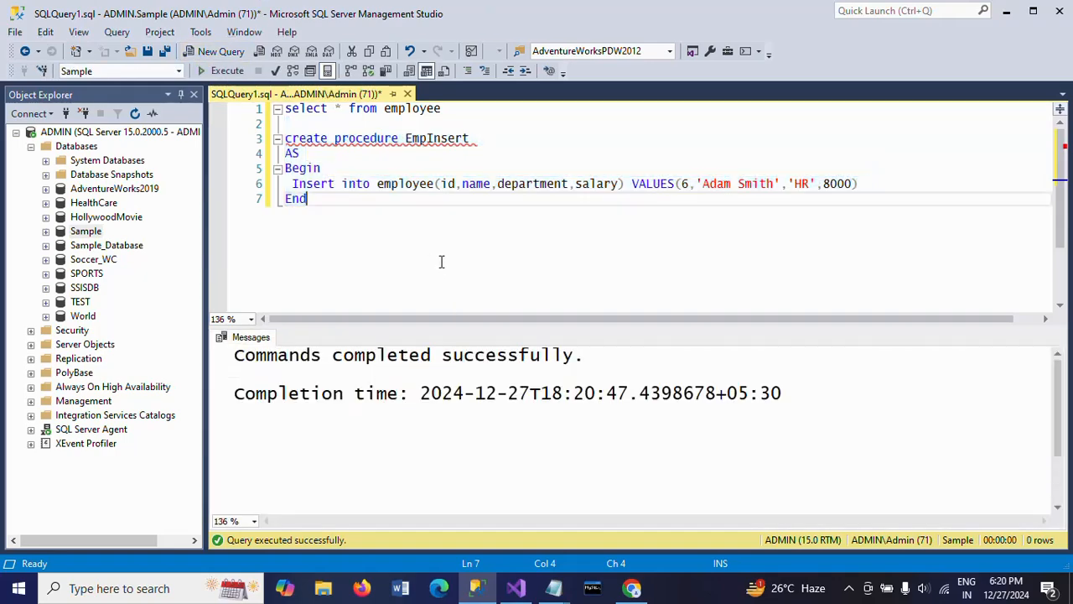
- Expand the Sample database's stored procedures, refresh the list and select dbo.EmpInsert
{"action": "left_click", "coordinate": [45, 231]}
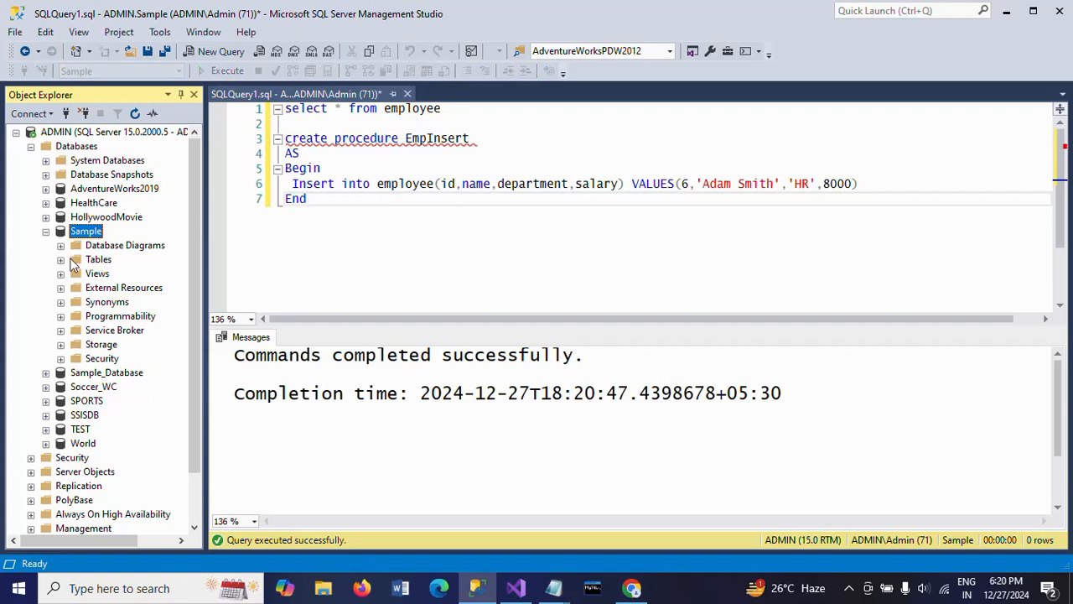
{"action": "left_click", "coordinate": [61, 317]}
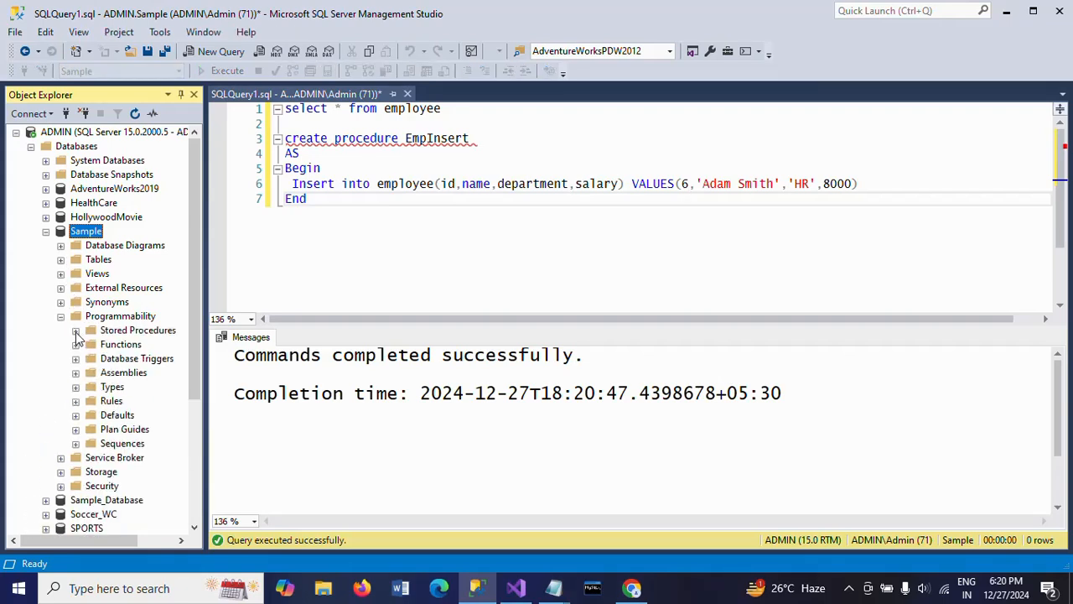
{"action": "left_click", "coordinate": [75, 330]}
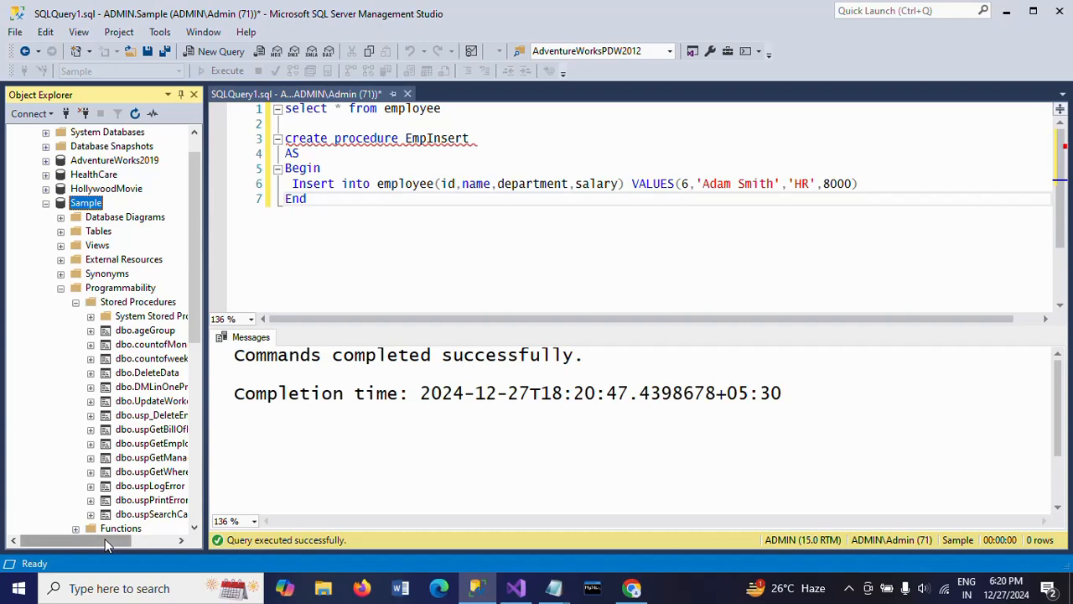
{"action": "left_click_drag", "start_coordinate": [105, 538], "coordinate": [131, 543]}
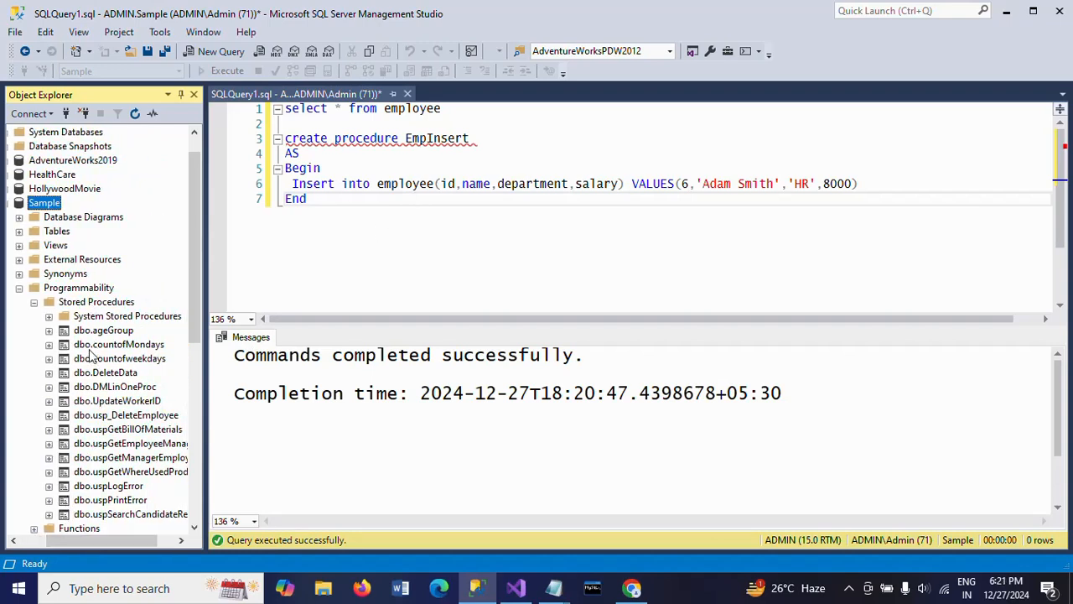
{"action": "left_click", "coordinate": [103, 304]}
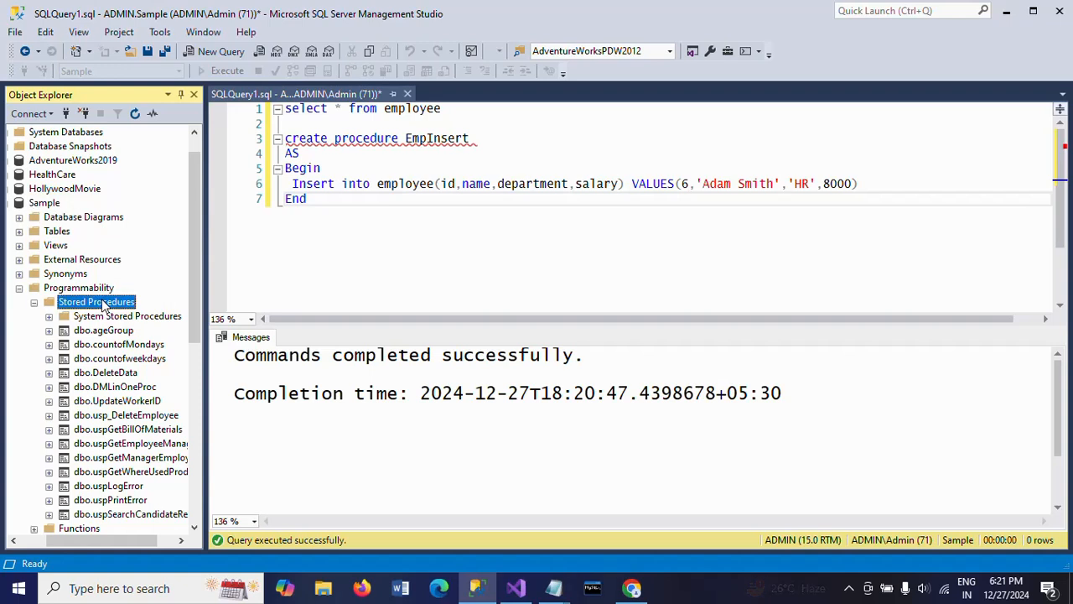
{"action": "right_click", "coordinate": [103, 303]}
{"action": "left_click", "coordinate": [168, 398]}
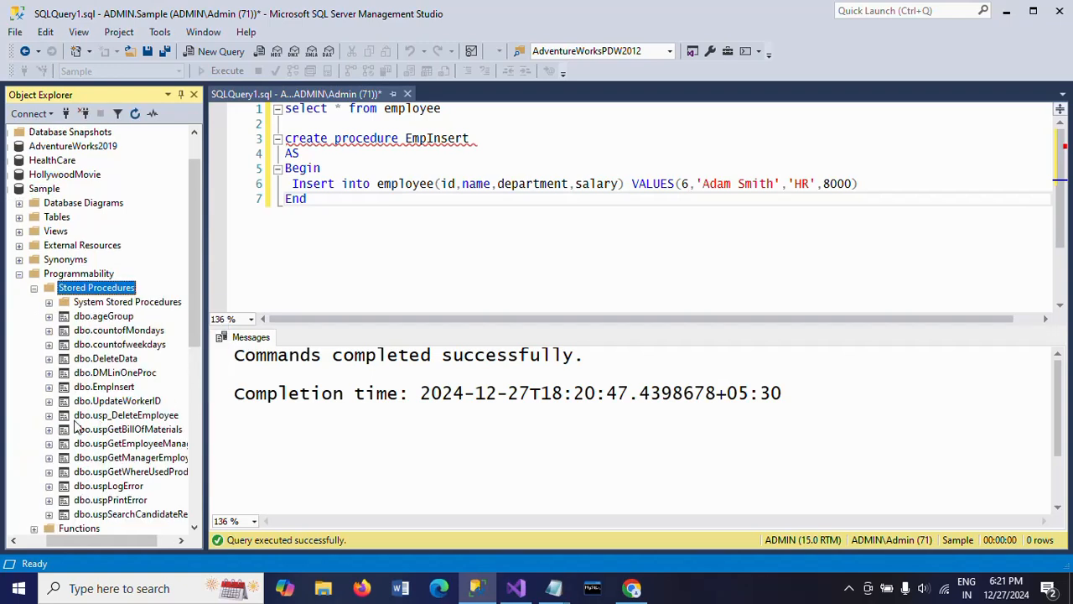
{"action": "left_click", "coordinate": [99, 387]}
- Write the statement EXEC EmpInsert two lines below the procedure's End and select the whole statement
{"action": "left_click", "coordinate": [437, 243]}
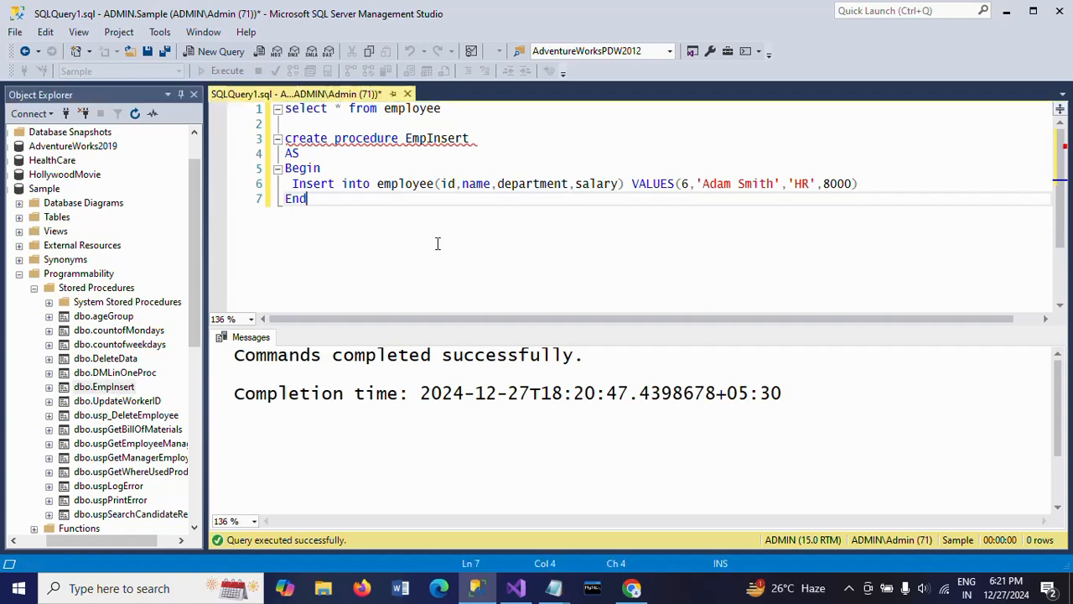
{"action": "key", "text": "Return"}
{"action": "key", "text": "Return"}
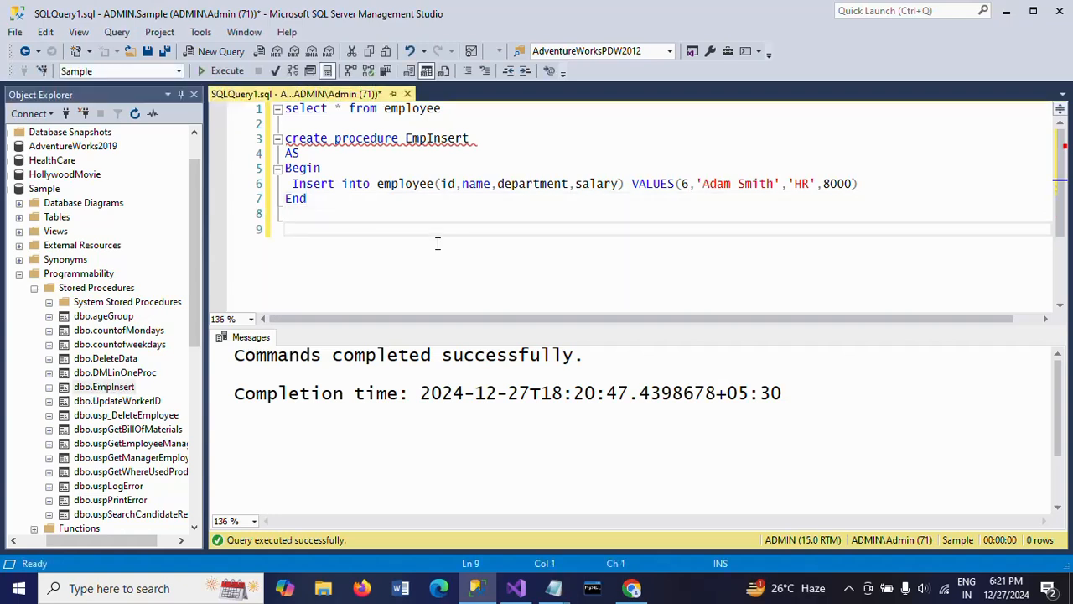
{"action": "type", "text": "EXEC"}
{"action": "double_click", "coordinate": [433, 139]}
{"action": "key", "text": "ctrl+c"}
{"action": "left_click", "coordinate": [400, 230]}
{"action": "key", "text": "ctrl+v"}
{"action": "left_click", "coordinate": [359, 231]}
{"action": "triple_click", "coordinate": [360, 234]}
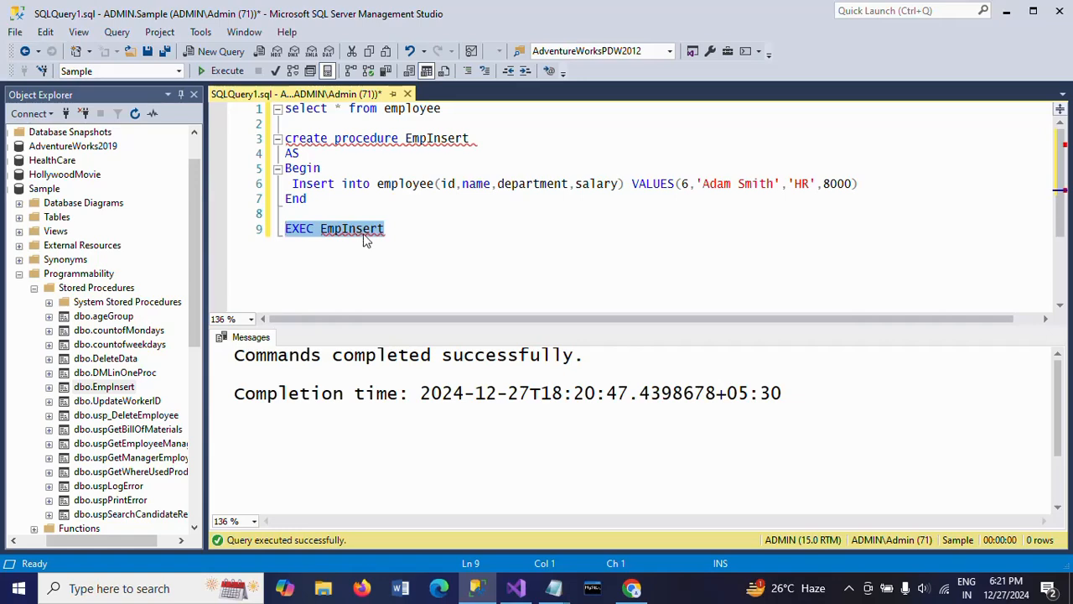
- Switch to Visual Studio and add an Execute SQL Task to the control flow of Package26
{"action": "left_click", "coordinate": [517, 588]}
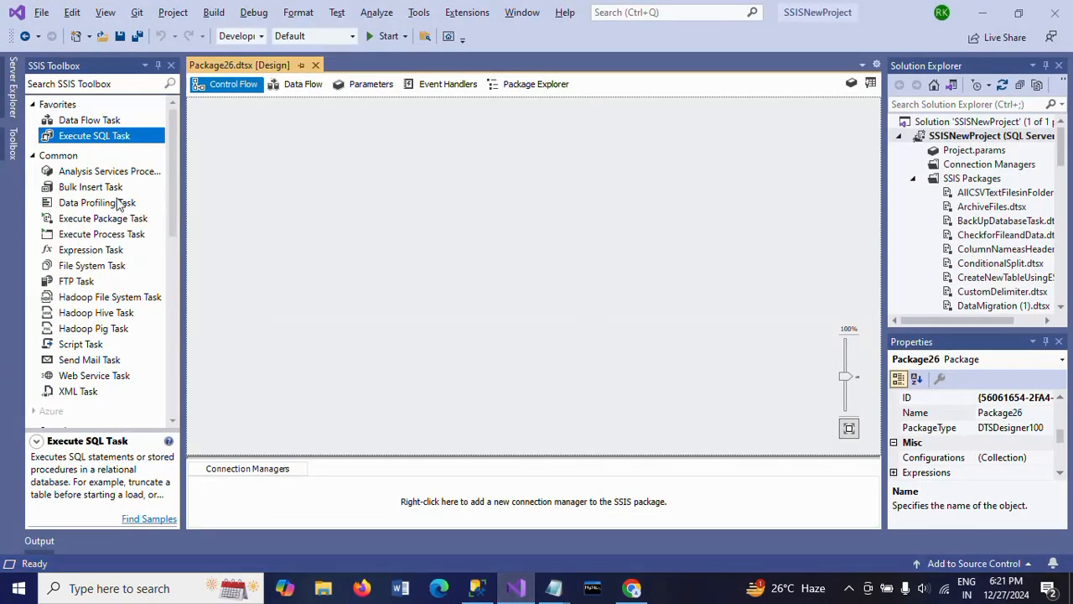
{"action": "left_click_drag", "start_coordinate": [103, 139], "coordinate": [445, 146]}
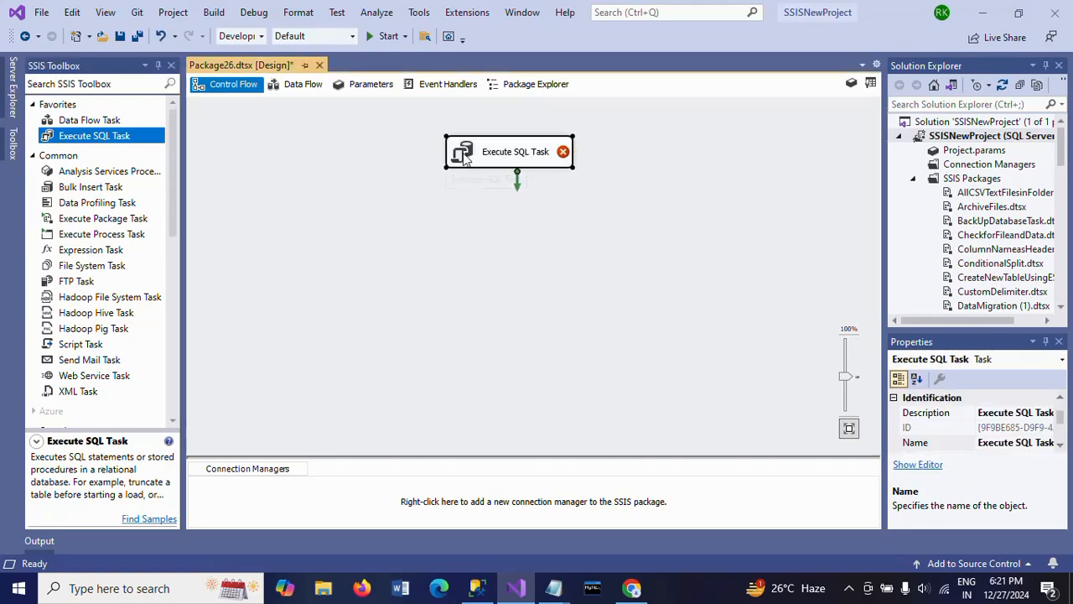
- Open the Execute SQL Task for editing and create its OLE DB connection from the existing ADMIN.Sample data connection
{"action": "double_click", "coordinate": [466, 160]}
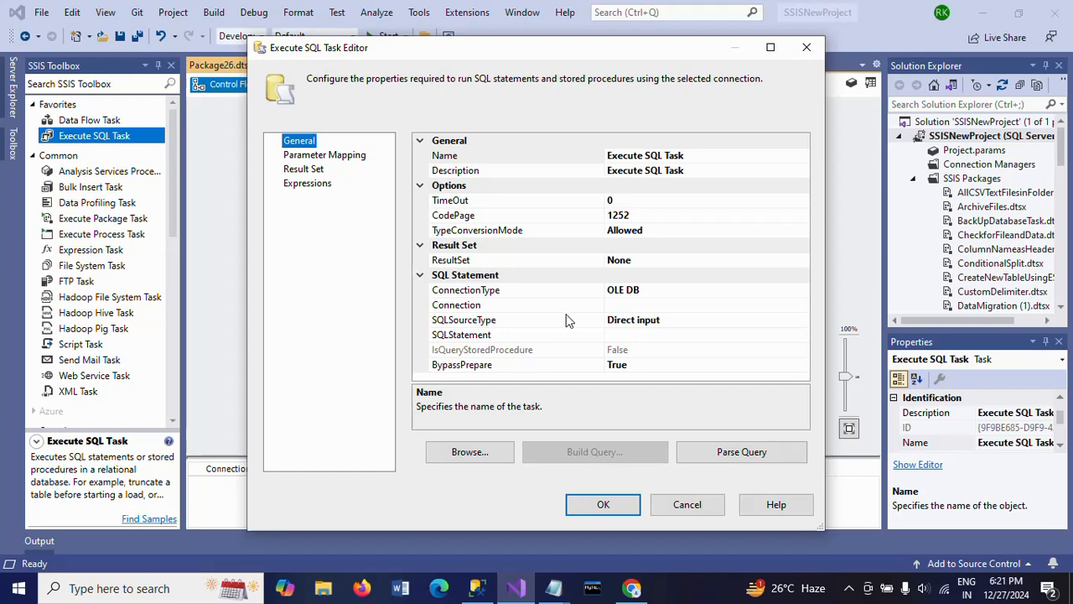
{"action": "left_click", "coordinate": [799, 303]}
{"action": "left_click", "coordinate": [801, 305]}
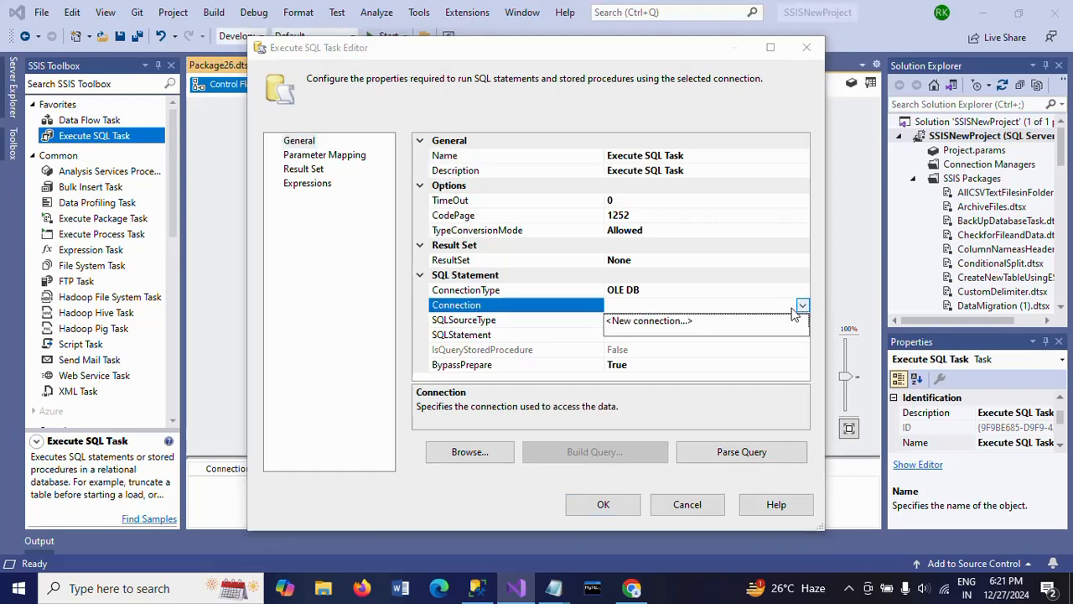
{"action": "left_click", "coordinate": [688, 323]}
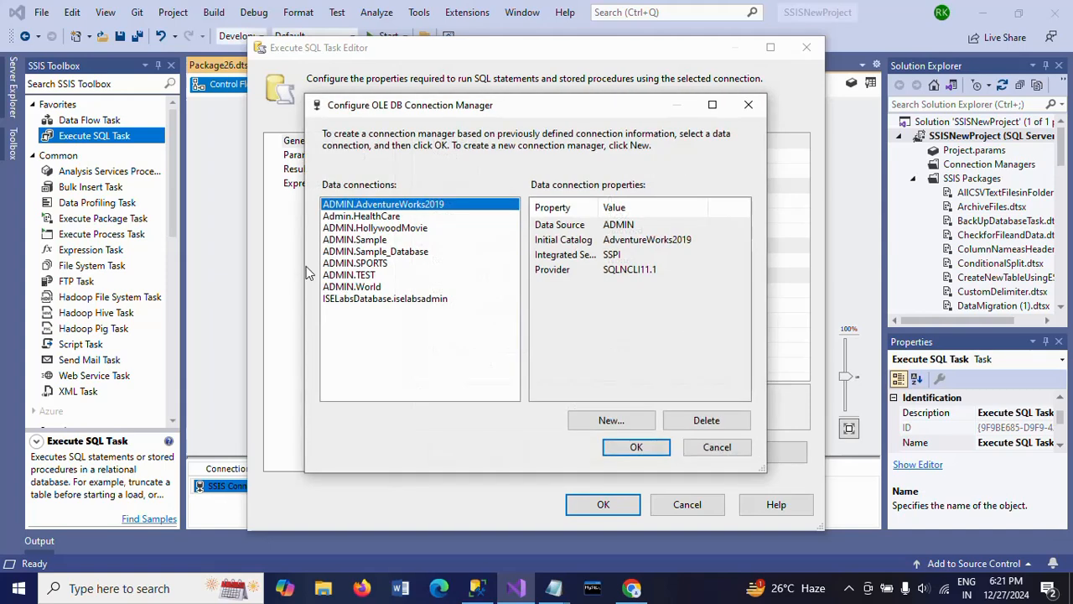
{"action": "left_click", "coordinate": [379, 241]}
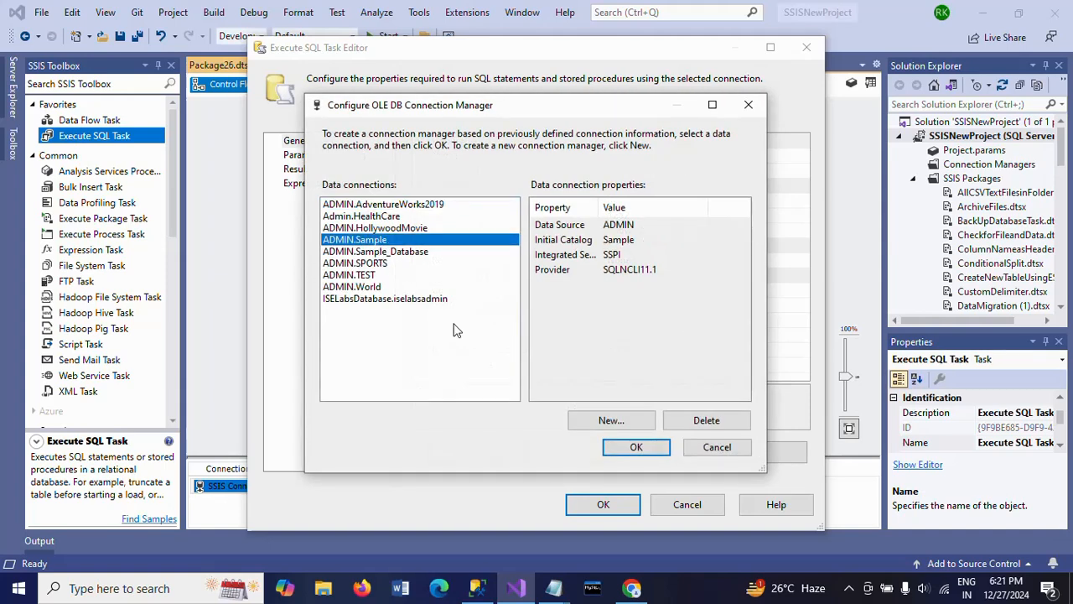
{"action": "left_click", "coordinate": [637, 448]}
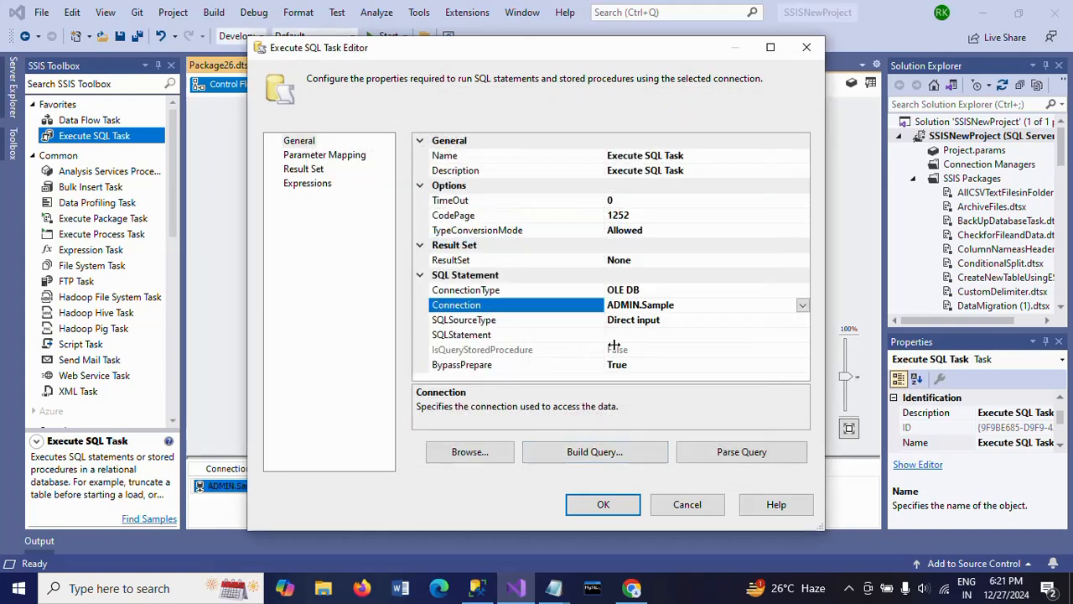
- Set the task's SQL statement to EXEC EmpInsert and accept the task settings
{"action": "left_click", "coordinate": [650, 334]}
{"action": "left_click", "coordinate": [802, 335]}
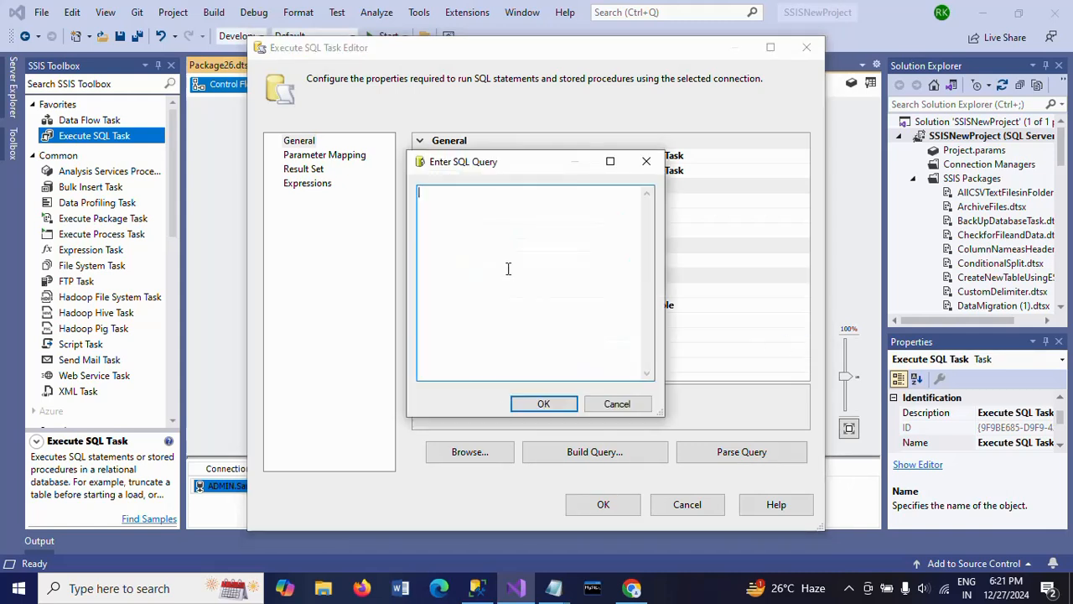
{"action": "type", "text": "EXEC EmpInsert"}
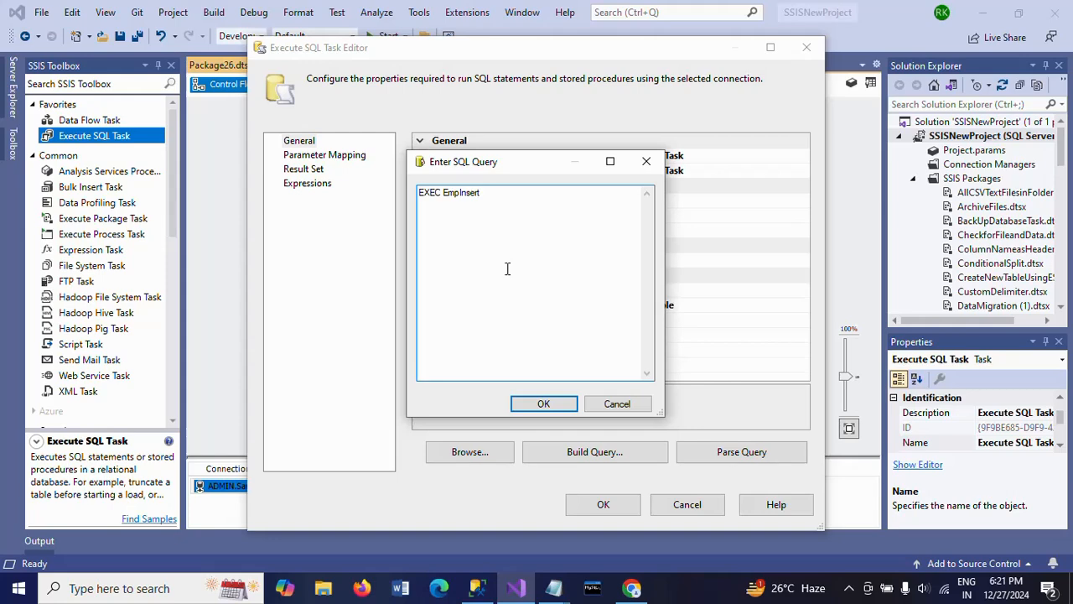
{"action": "left_click", "coordinate": [540, 403]}
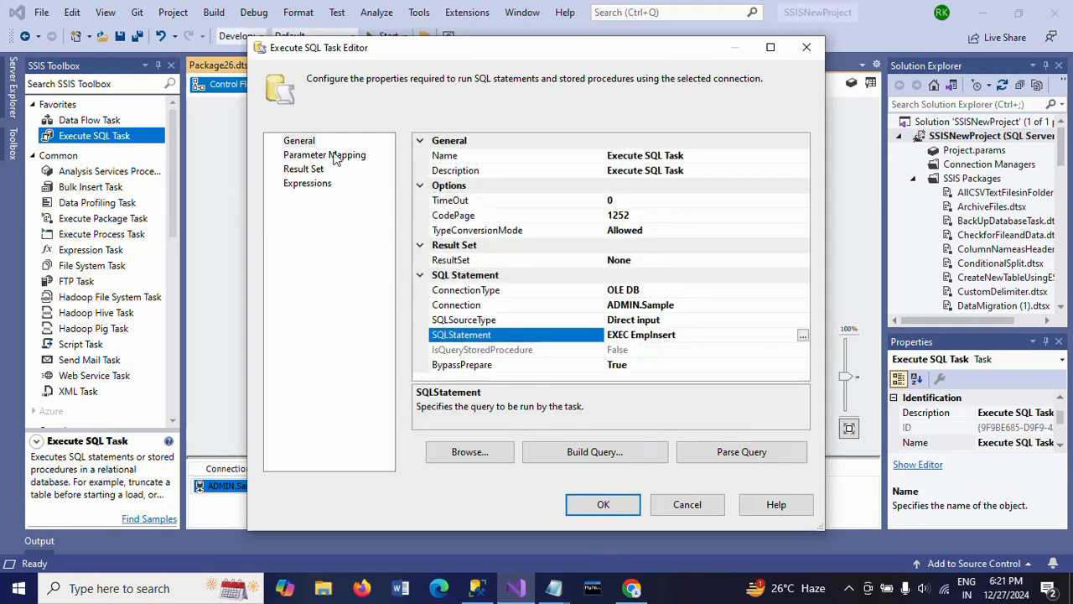
{"action": "left_click", "coordinate": [607, 504]}
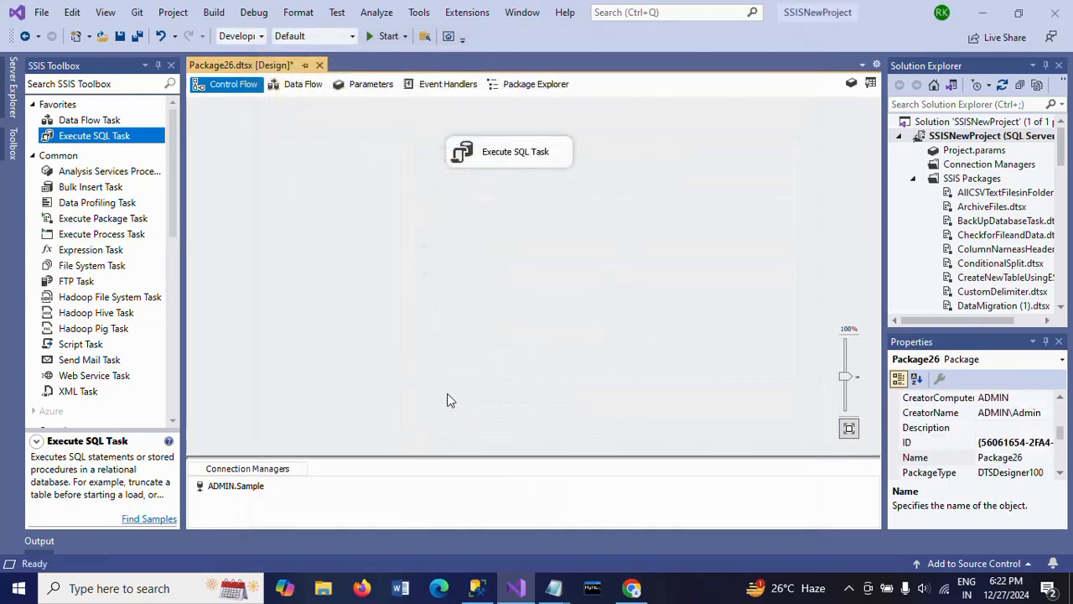
- Switch to SQL Server Management Studio and execute only select * from employee to view the table's rows
{"action": "key", "text": "alt+Tab"}
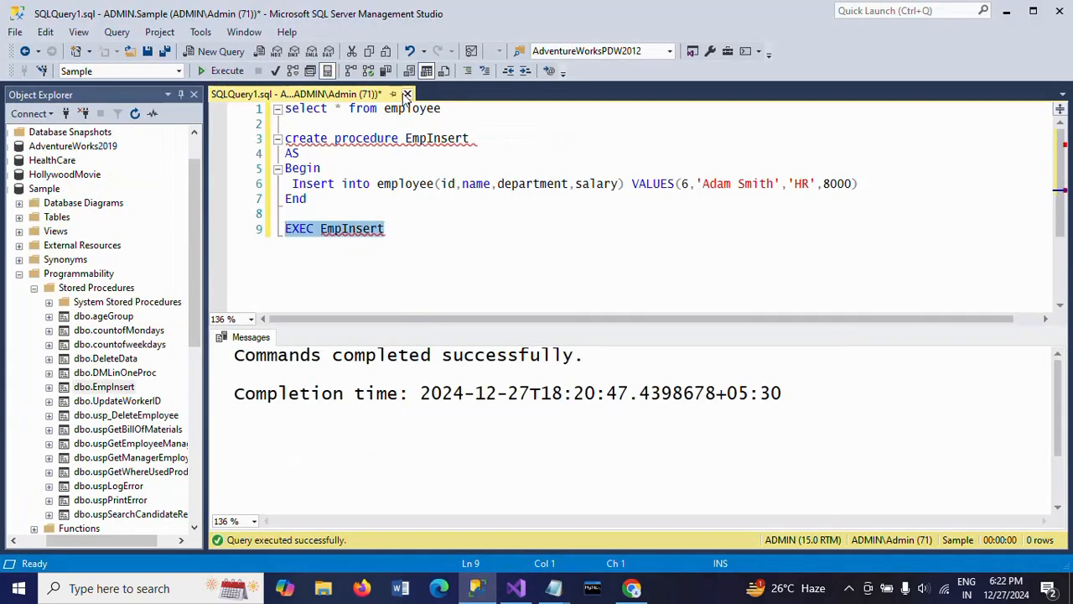
{"action": "left_click_drag", "start_coordinate": [443, 109], "coordinate": [285, 108]}
{"action": "left_click", "coordinate": [220, 71]}
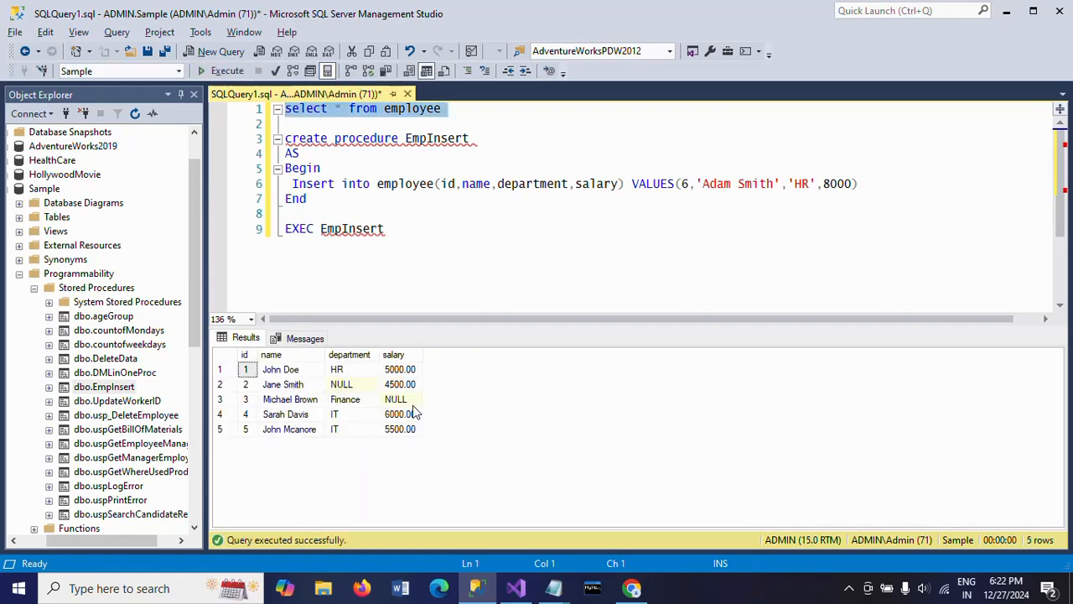
- Switch to Visual Studio, execute the Execute SQL Task on its own and stop debugging
{"action": "key", "text": "alt+Tab"}
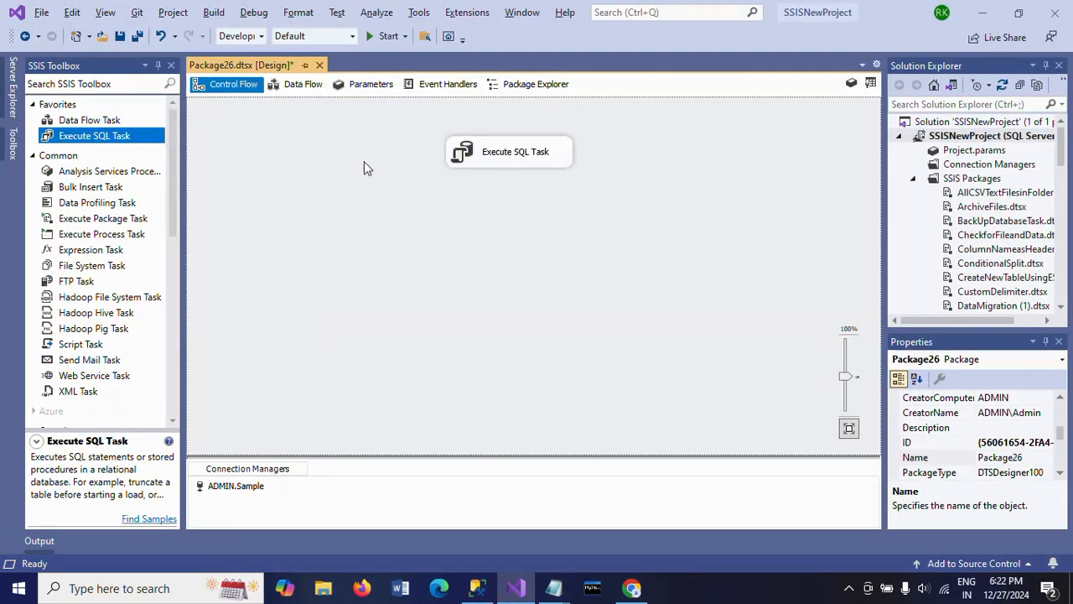
{"action": "right_click", "coordinate": [479, 166]}
{"action": "left_click", "coordinate": [510, 294]}
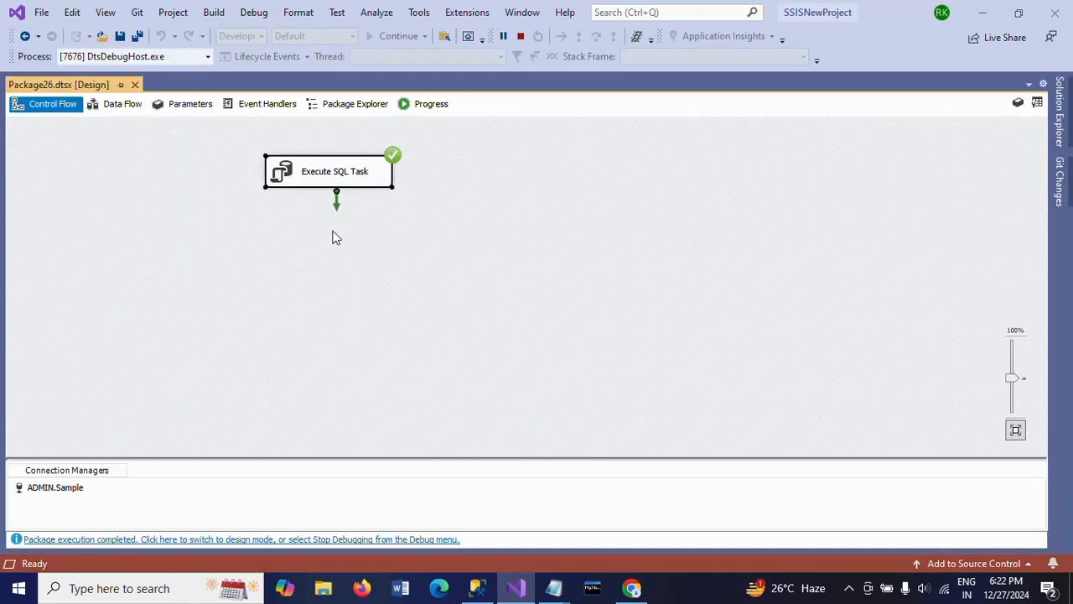
{"action": "left_click", "coordinate": [519, 36]}
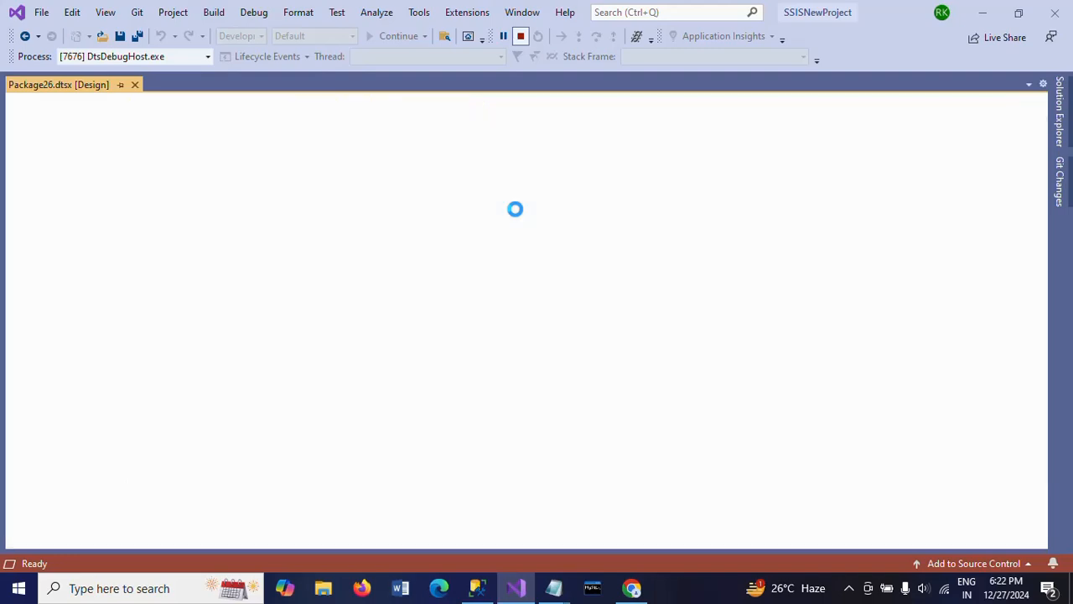
- Switch to SQL Server Management Studio, rerun select * from employee and examine the last row's fields
{"action": "key", "text": "alt+Tab"}
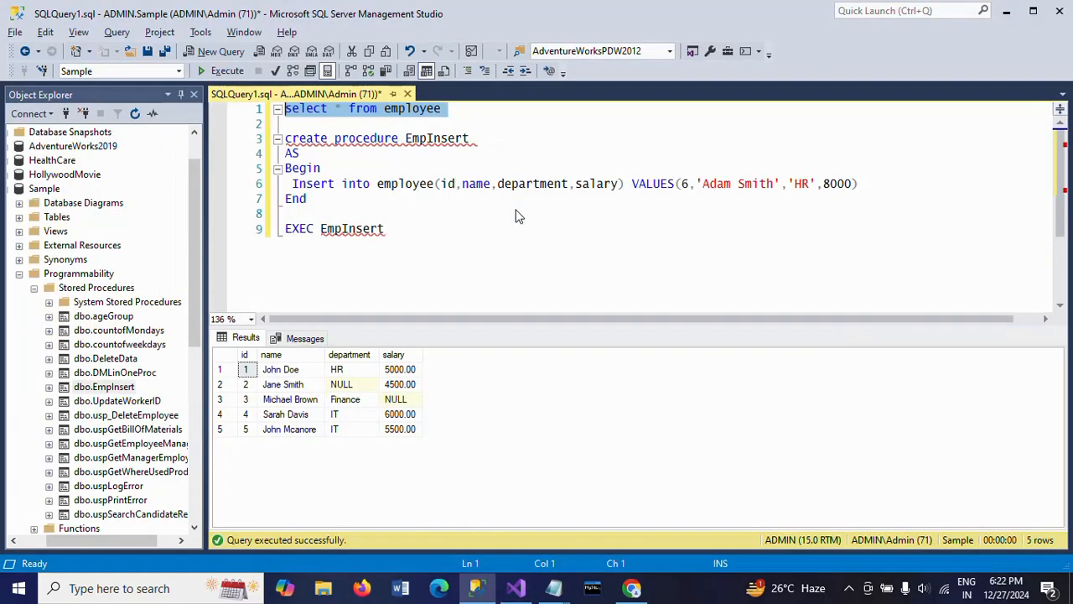
{"action": "left_click", "coordinate": [217, 72]}
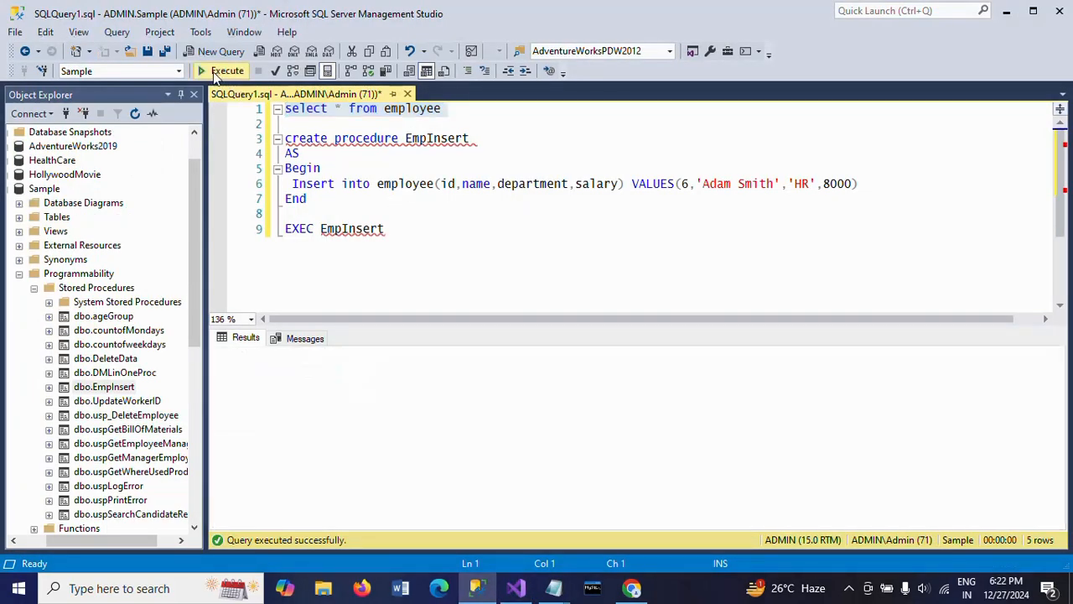
{"action": "left_click", "coordinate": [304, 447]}
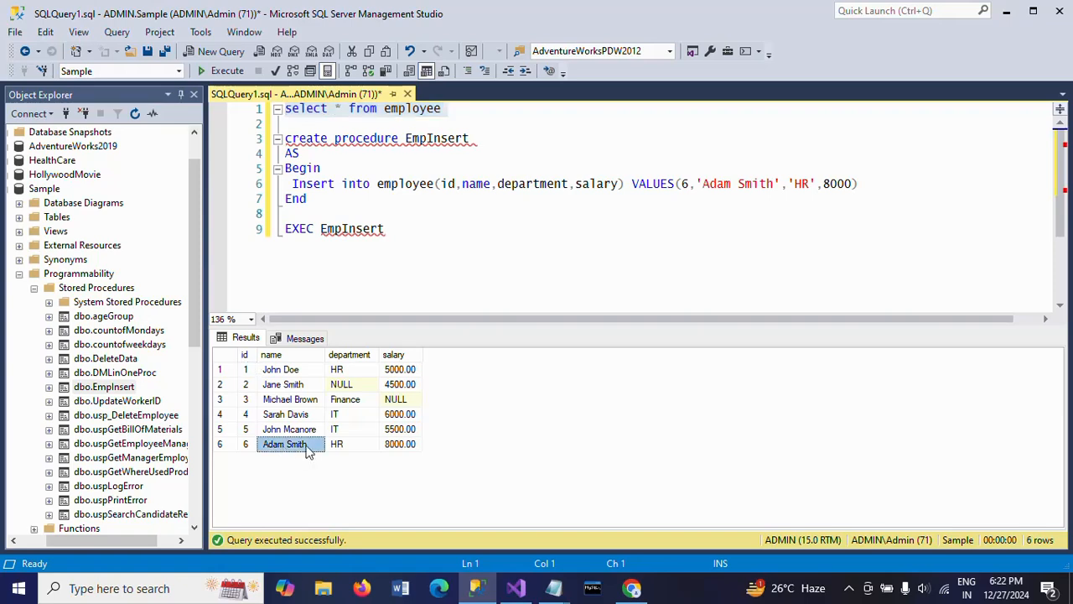
{"action": "left_click", "coordinate": [331, 447]}
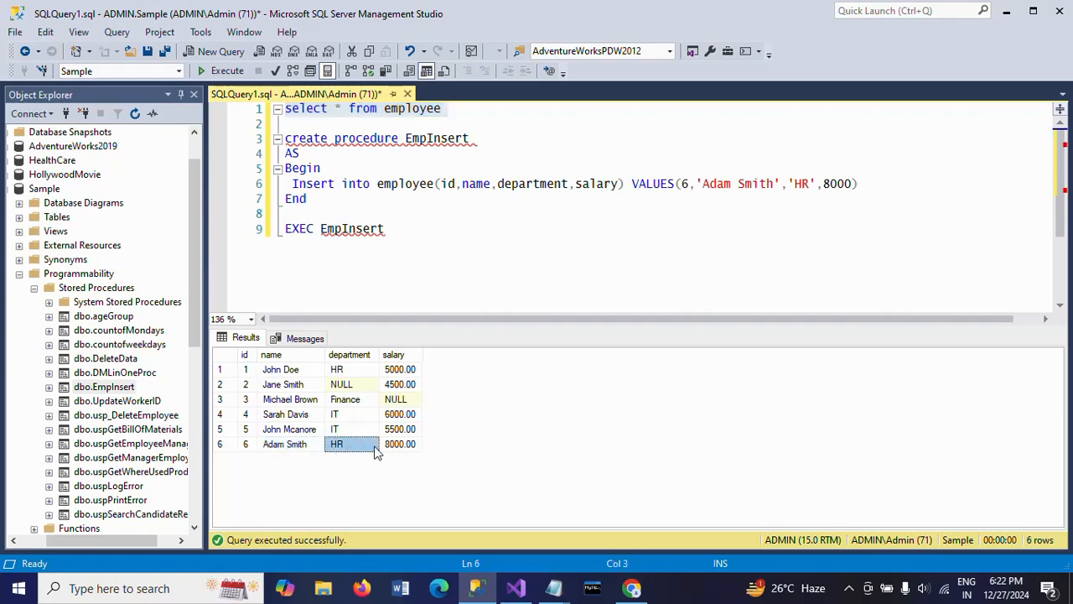
{"action": "key", "text": "Right"}
{"action": "key", "text": "Left"}
{"action": "key", "text": "Left"}
{"action": "key", "text": "Left"}
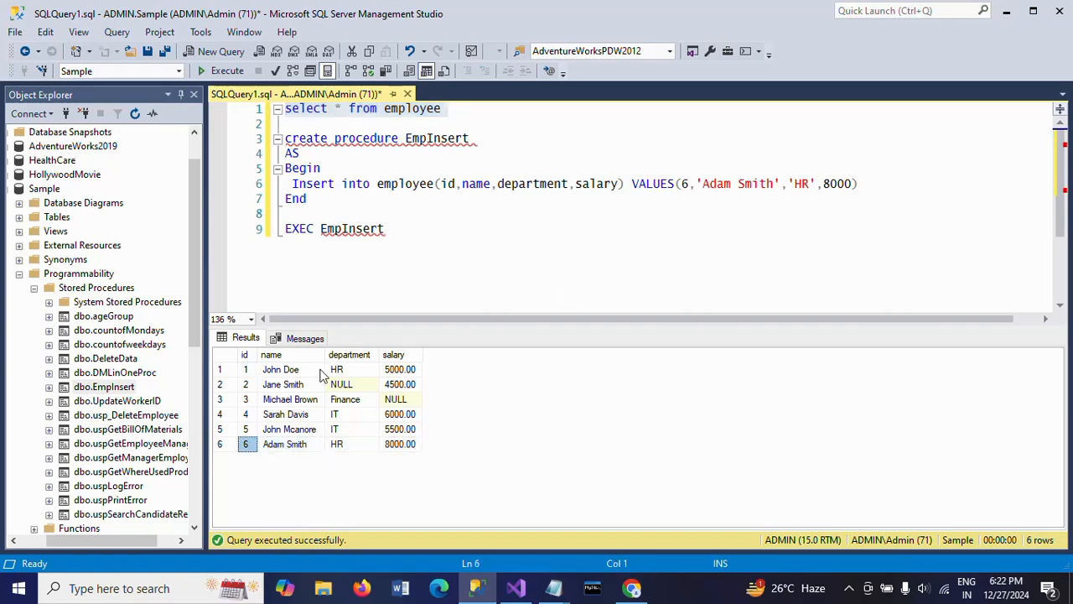
{"action": "left_click", "coordinate": [607, 250]}
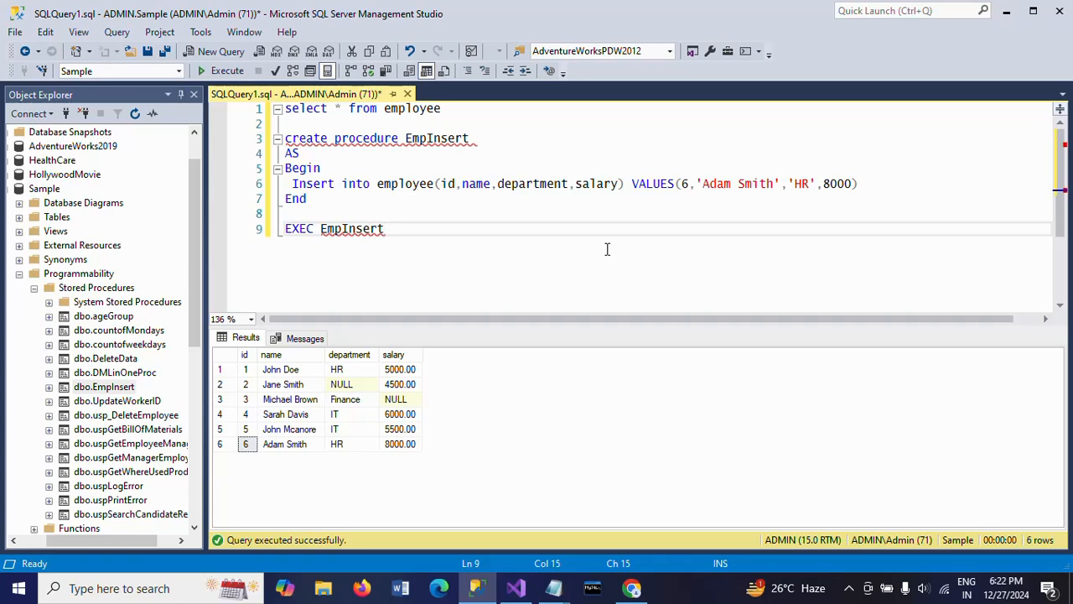
{"action": "double_click", "coordinate": [301, 134]}
{"action": "type", "text": "Alter"}
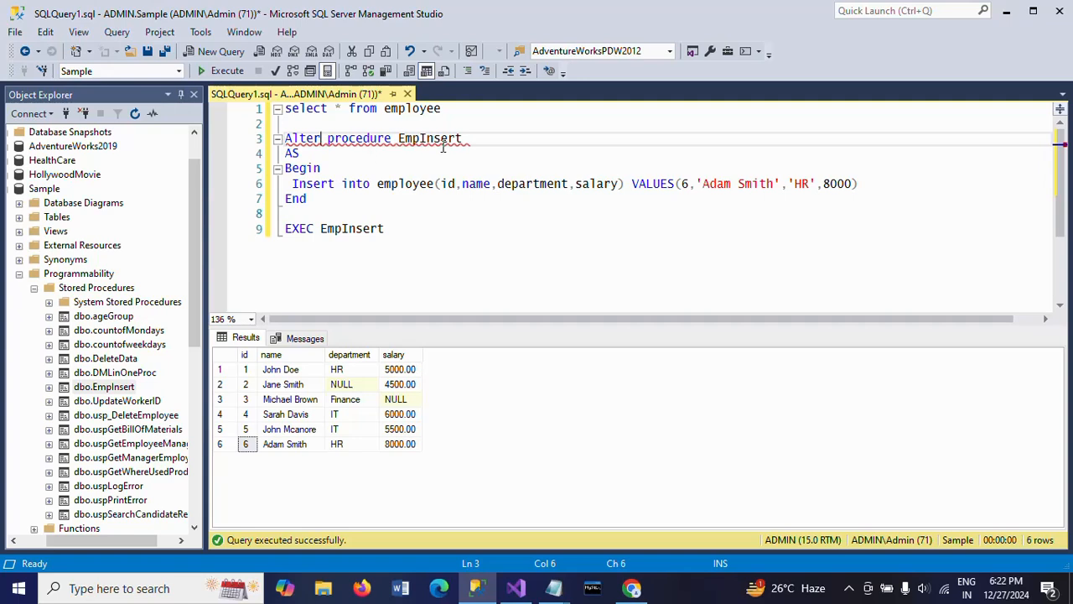
{"action": "left_click", "coordinate": [486, 139]}
{"action": "type", "text": "("}
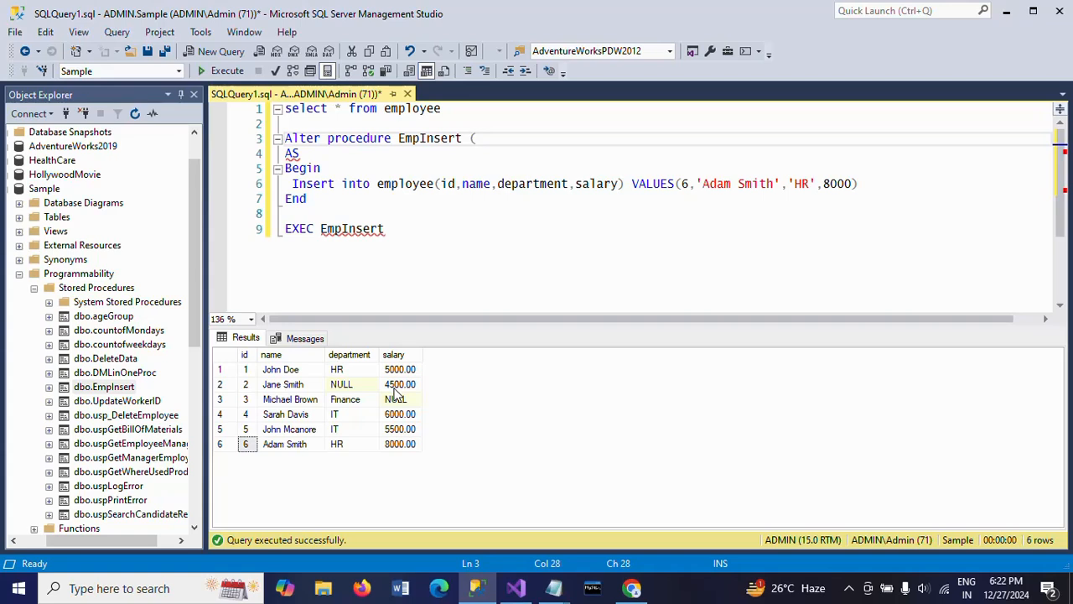
{"action": "type", "text": "@emp"}
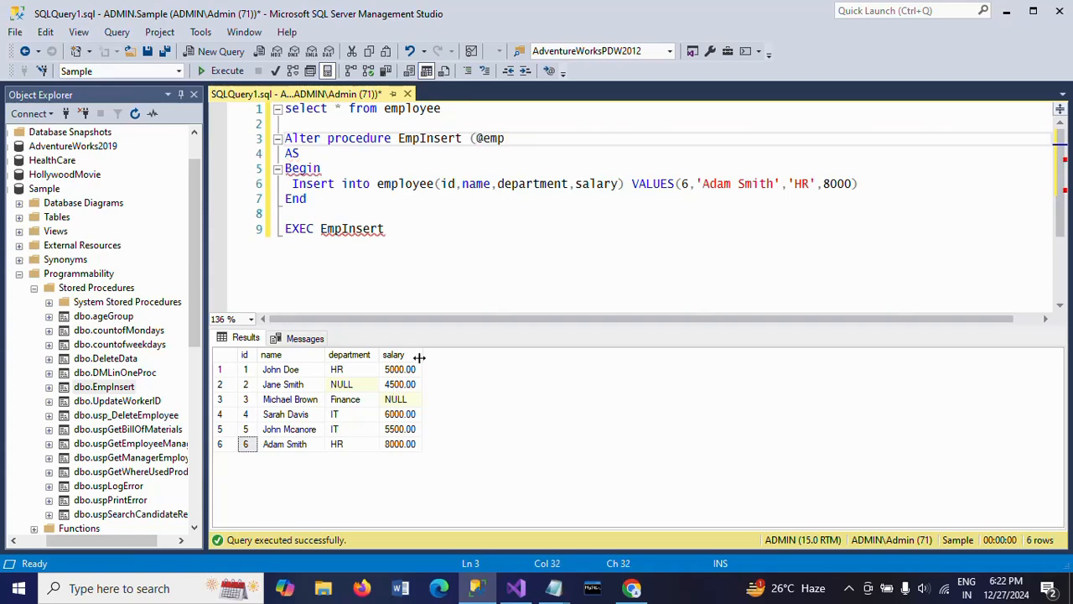
{"action": "type", "text": "id int,@ema"}
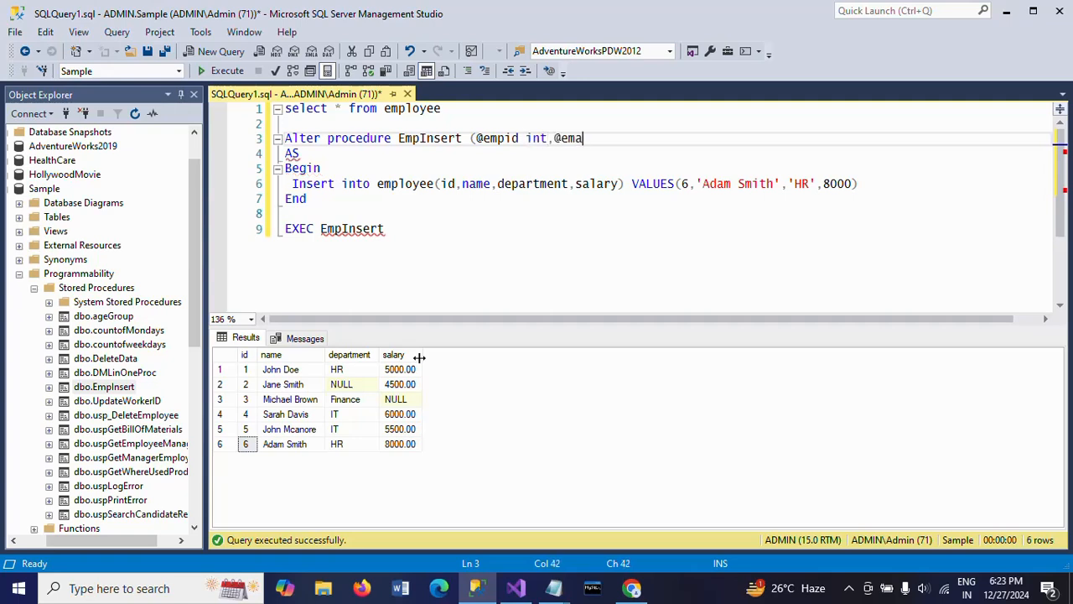
{"action": "type", "text": "pname varchar"}
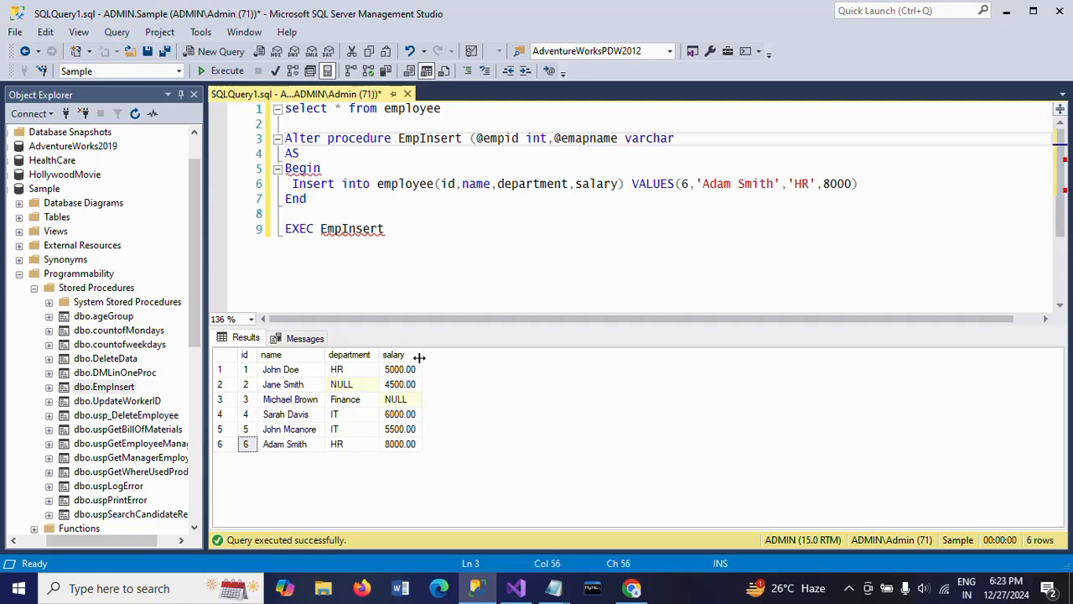
{"action": "type", "text": "(20"}
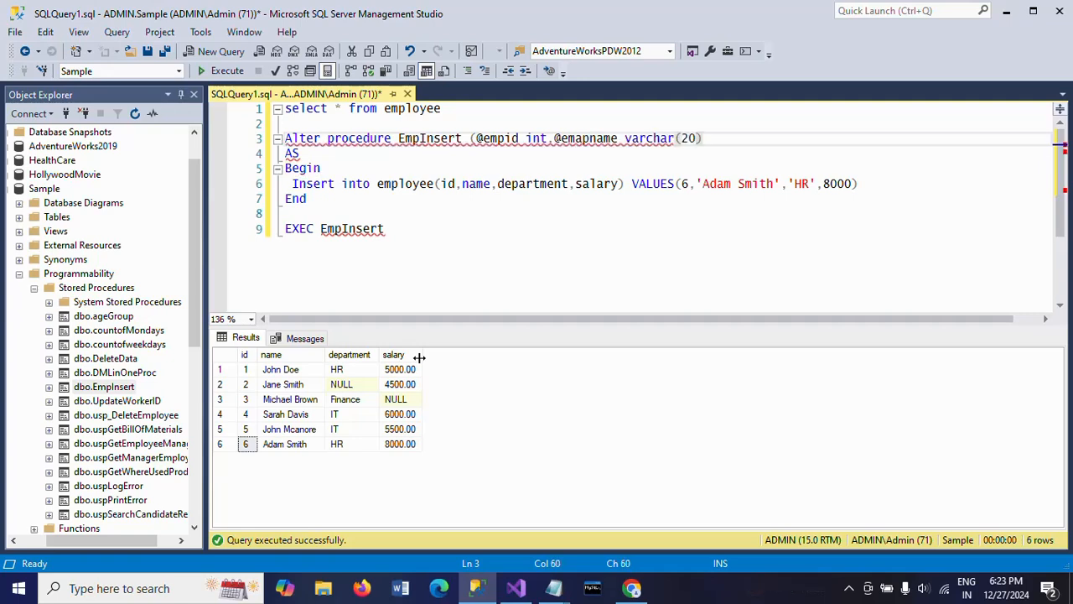
{"action": "type", "text": "),@em"}
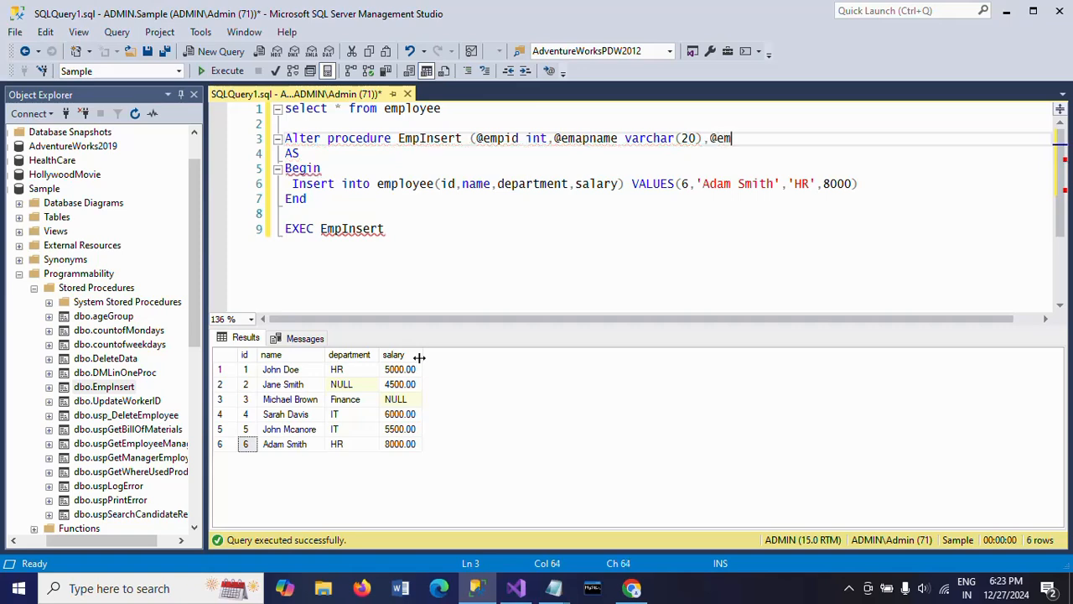
{"action": "type", "text": "pdept"}
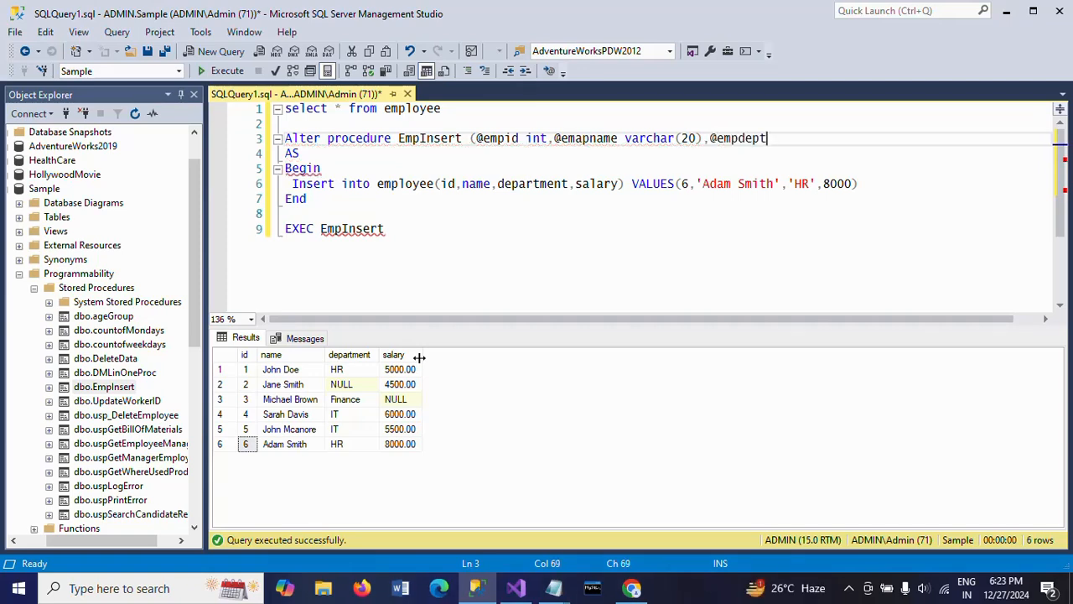
{"action": "type", "text": " varchar(20)"}
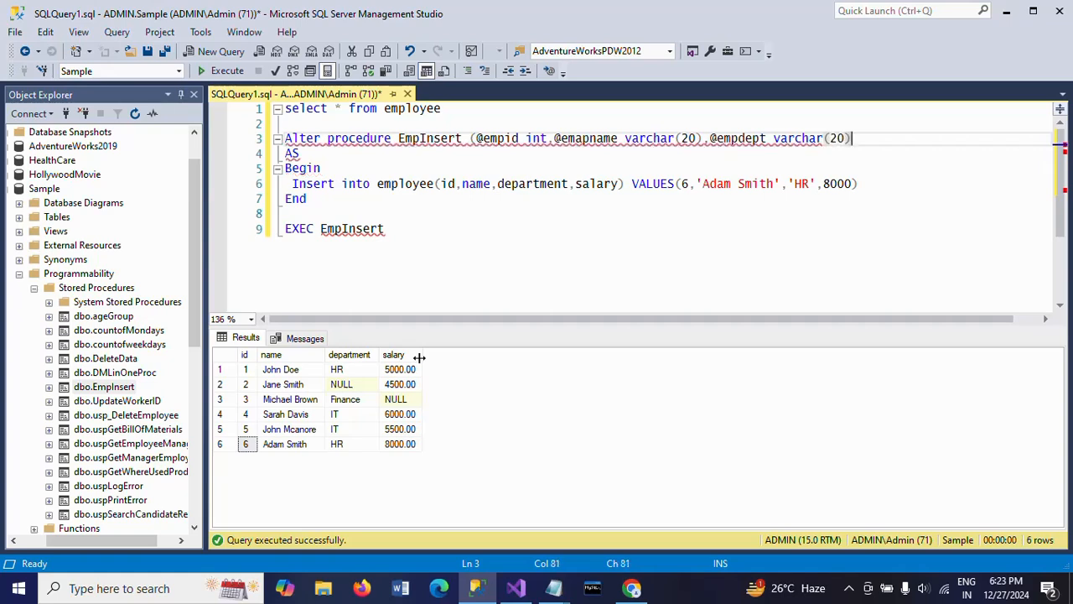
{"action": "type", "text": ",empsal"}
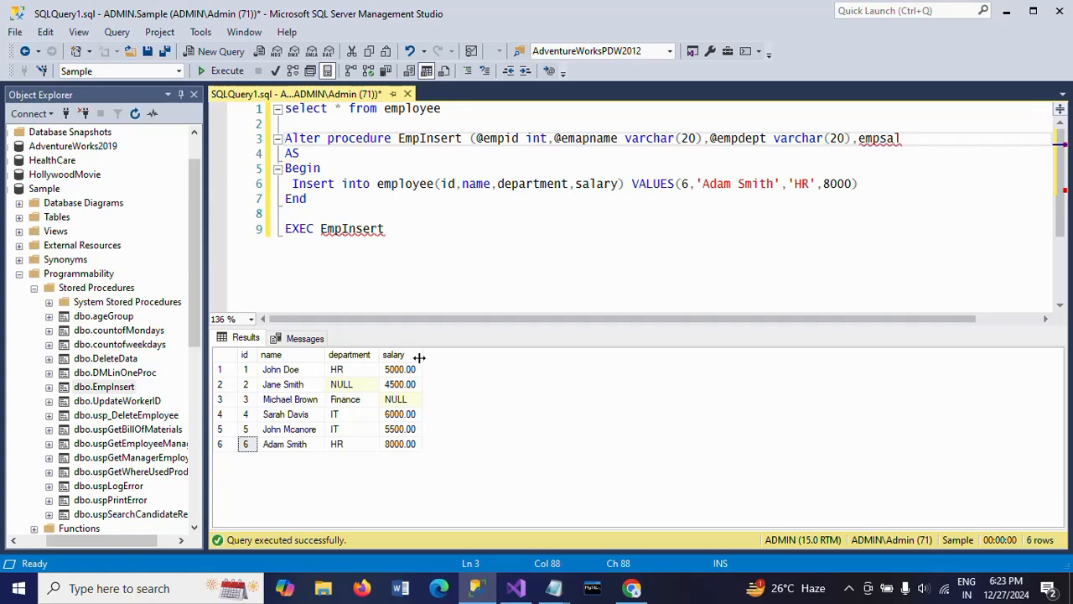
{"action": "type", "text": " Float)"}
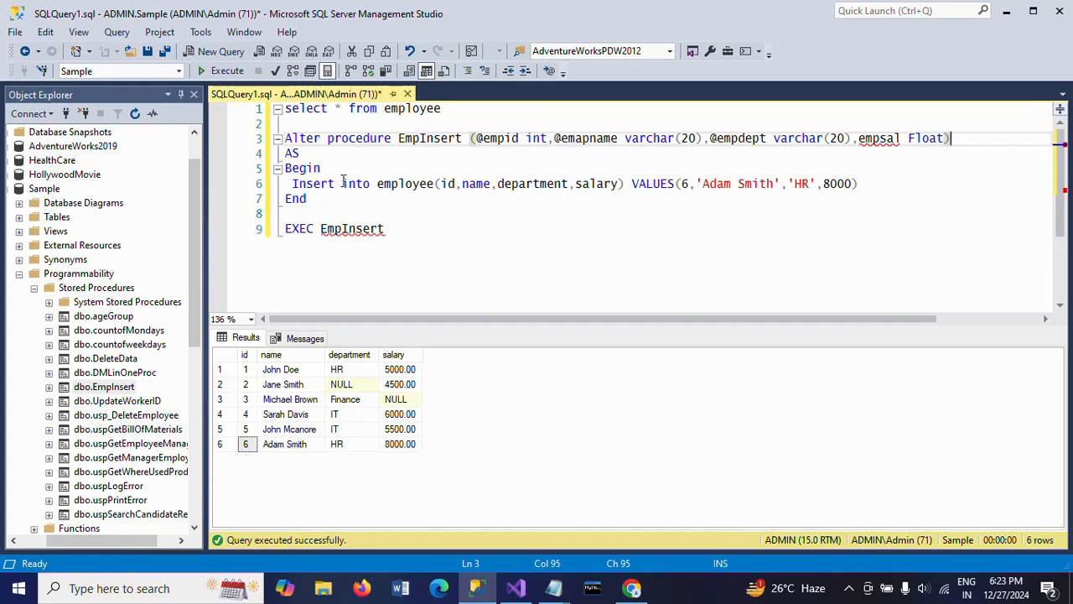
{"action": "left_click", "coordinate": [681, 186]}
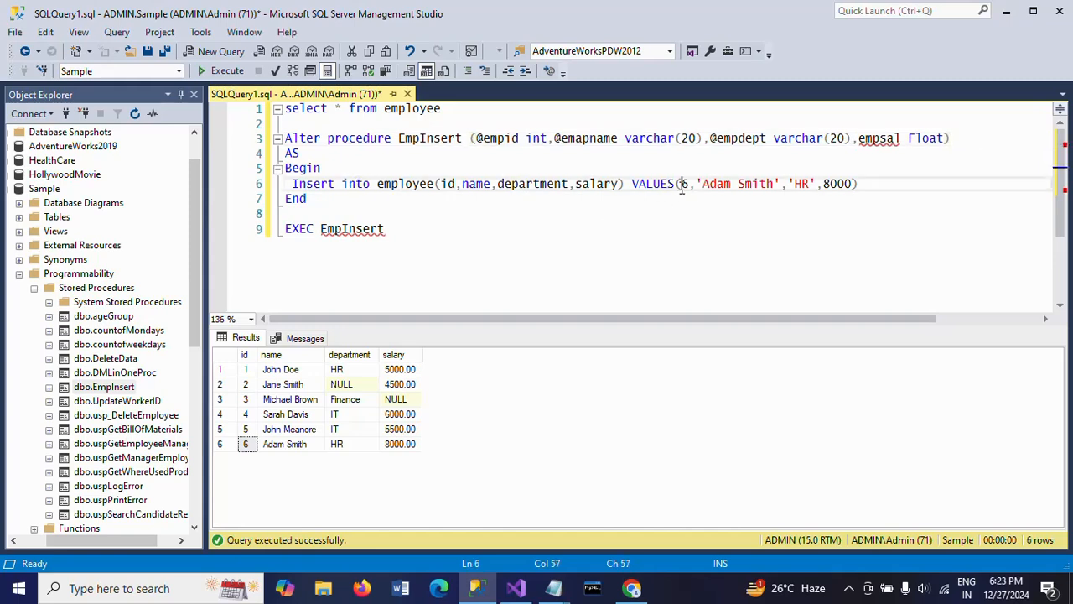
{"action": "left_click", "coordinate": [852, 184], "text": "shift"}
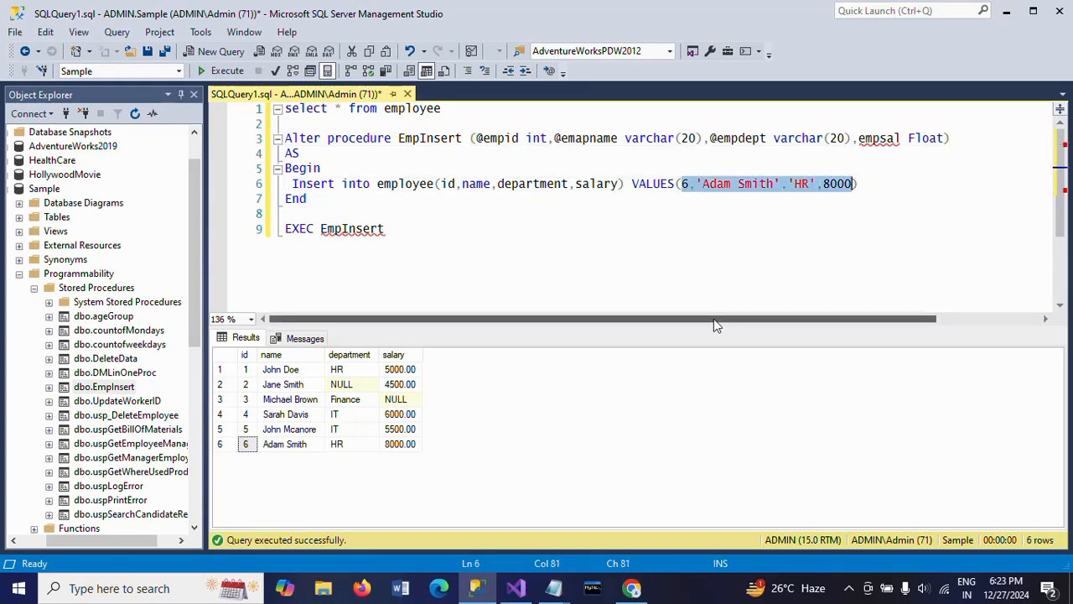
{"action": "double_click", "coordinate": [491, 141]}
{"action": "key", "text": "ctrl+c"}
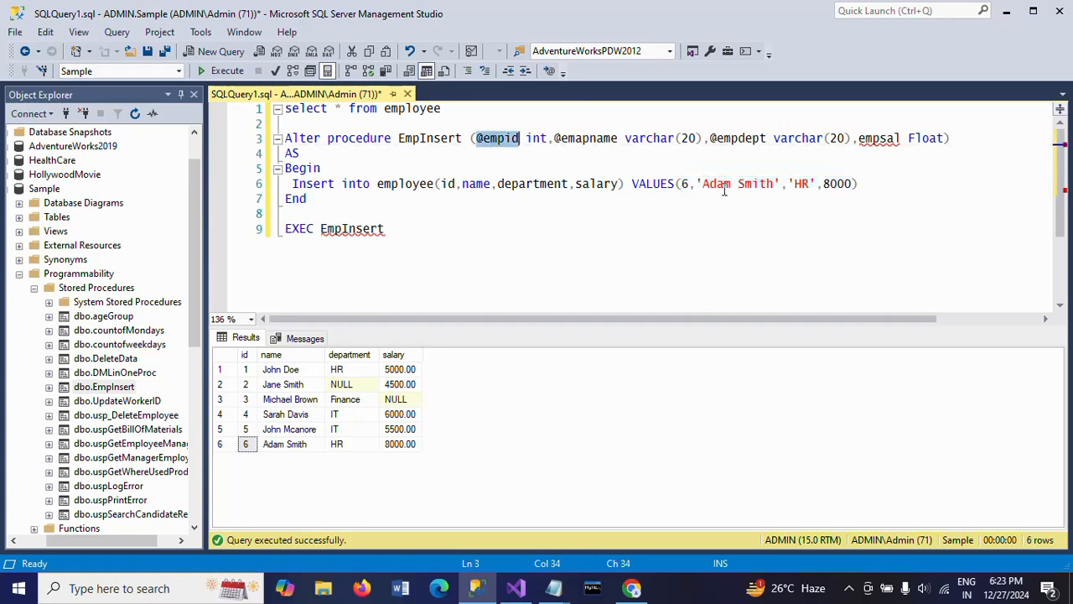
{"action": "left_click", "coordinate": [697, 184]}
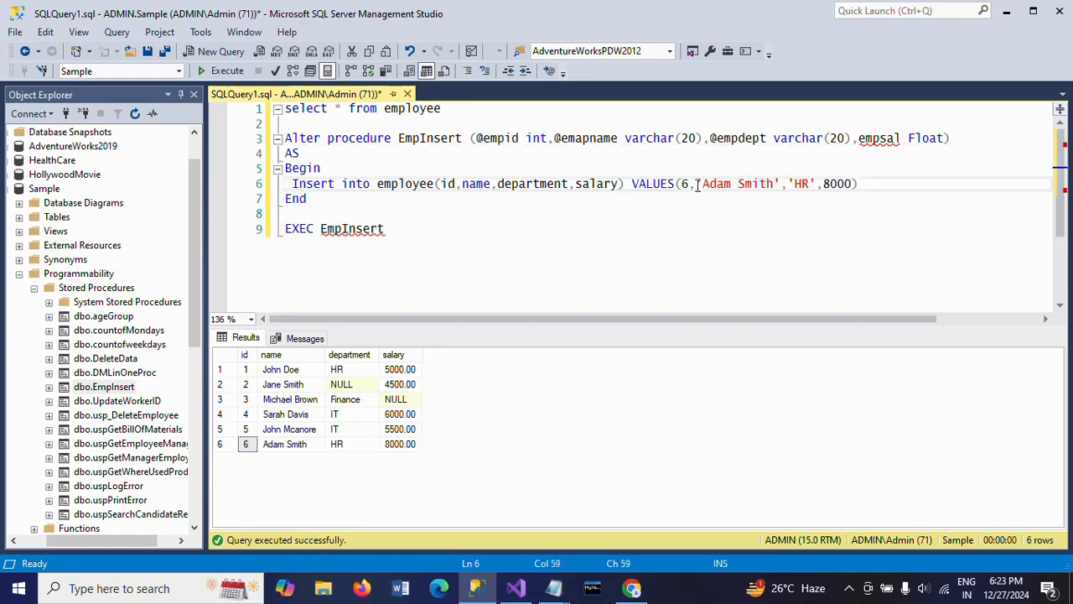
{"action": "key", "text": "BackSpace"}
{"action": "key", "text": "BackSpace"}
{"action": "key", "text": "ctrl+v"}
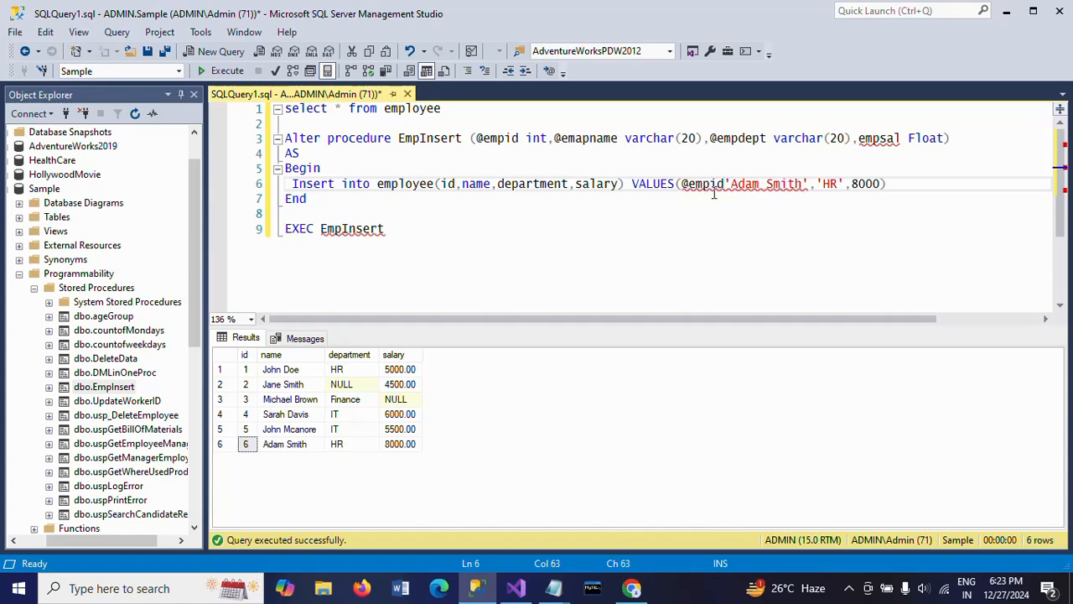
{"action": "type", "text": ","}
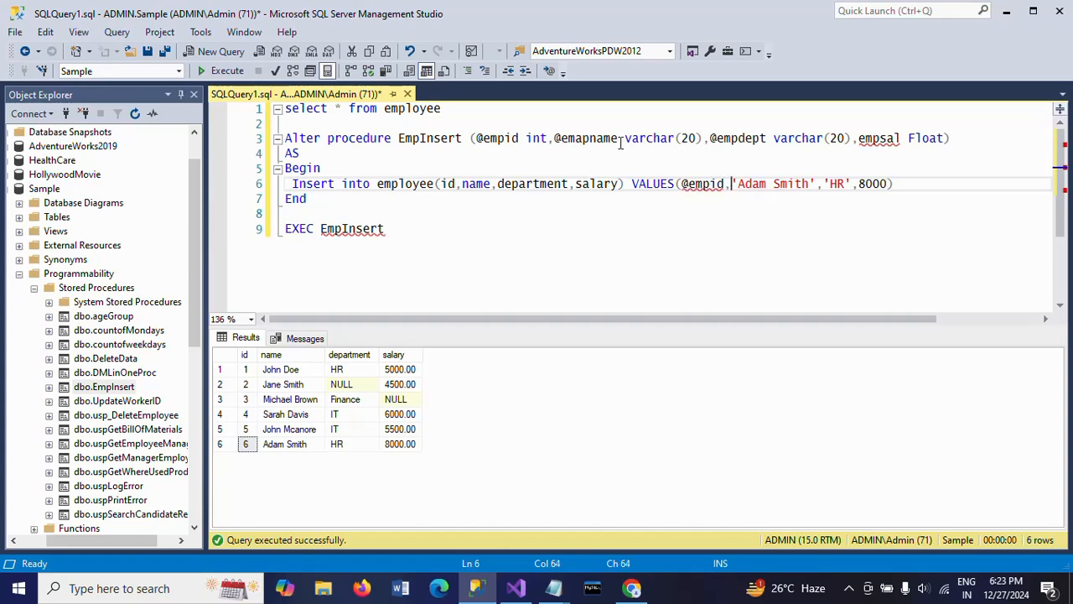
{"action": "double_click", "coordinate": [578, 137]}
{"action": "key", "text": "ctrl+c"}
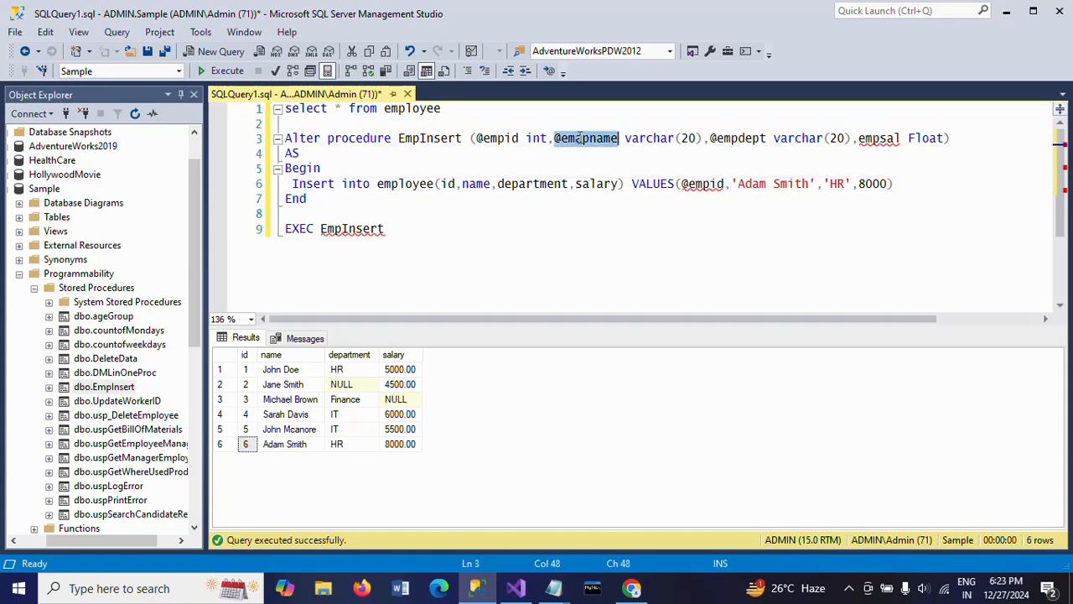
{"action": "left_click", "coordinate": [737, 183]}
{"action": "left_click_drag", "start_coordinate": [733, 183], "coordinate": [817, 182]}
{"action": "key", "text": "ctrl+v"}
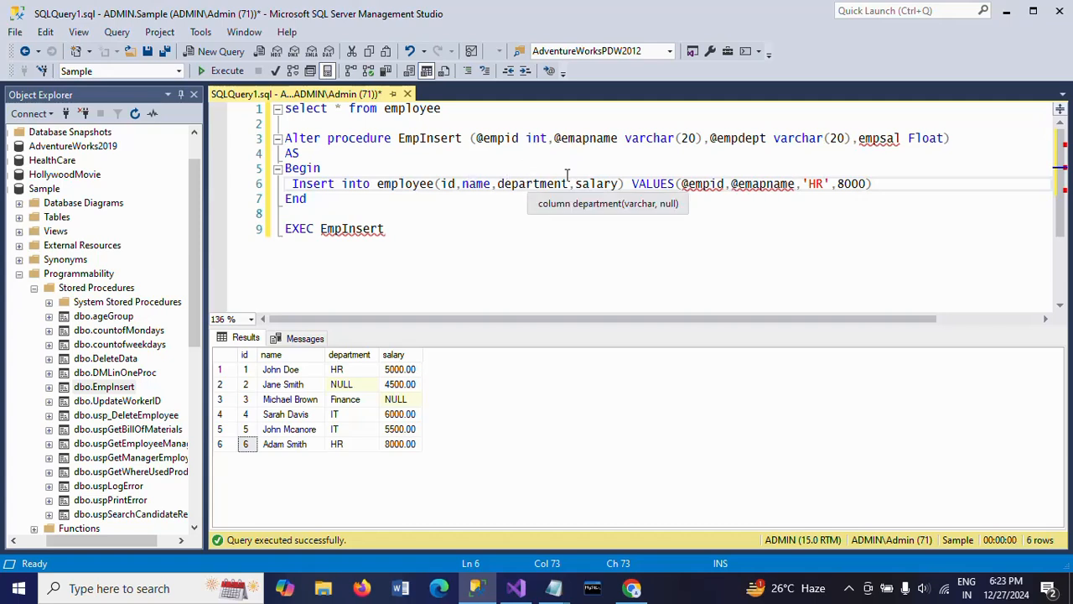
{"action": "double_click", "coordinate": [743, 139]}
{"action": "key", "text": "ctrl+c"}
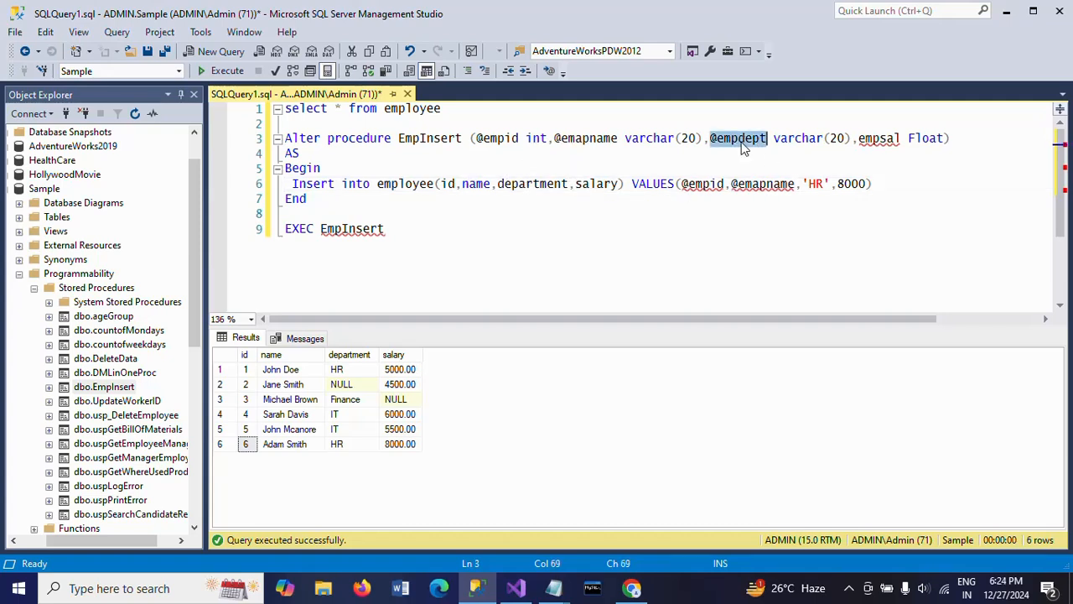
{"action": "left_click", "coordinate": [802, 185]}
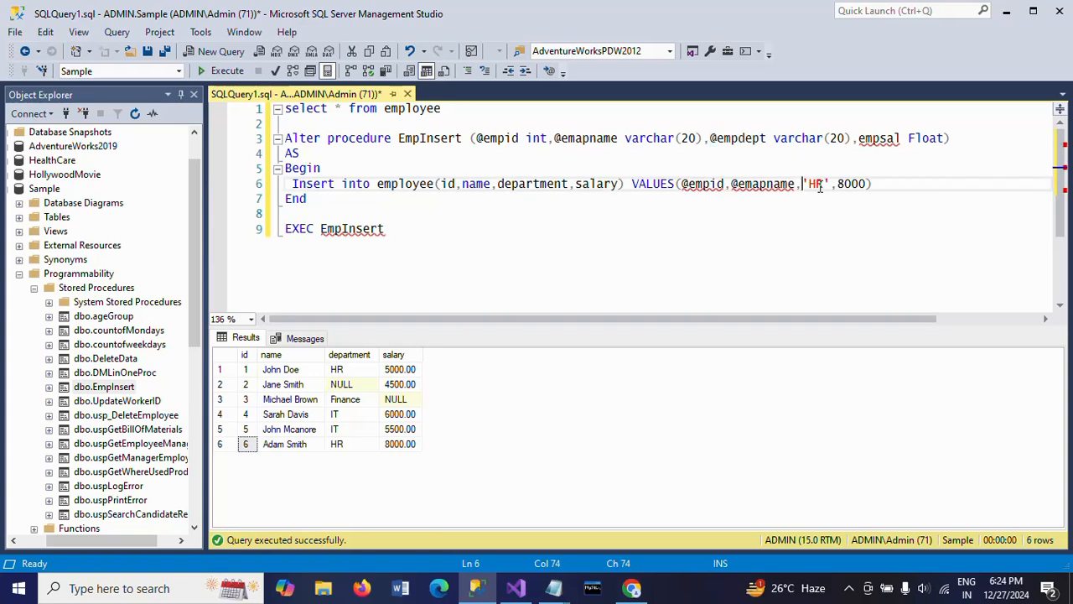
{"action": "left_click", "coordinate": [831, 183], "text": "shift"}
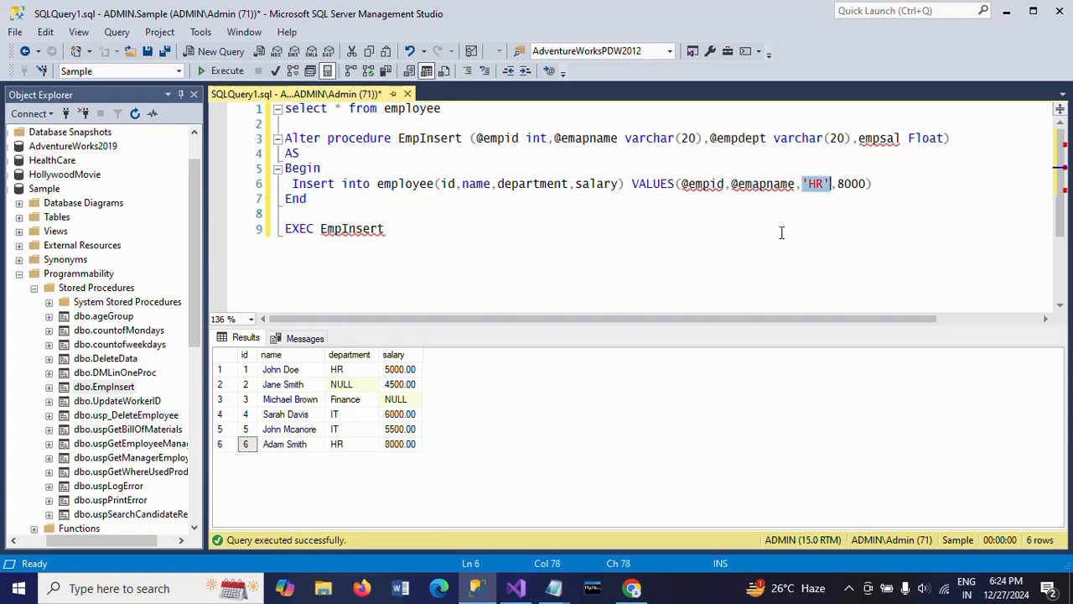
{"action": "key", "text": "ctrl+v"}
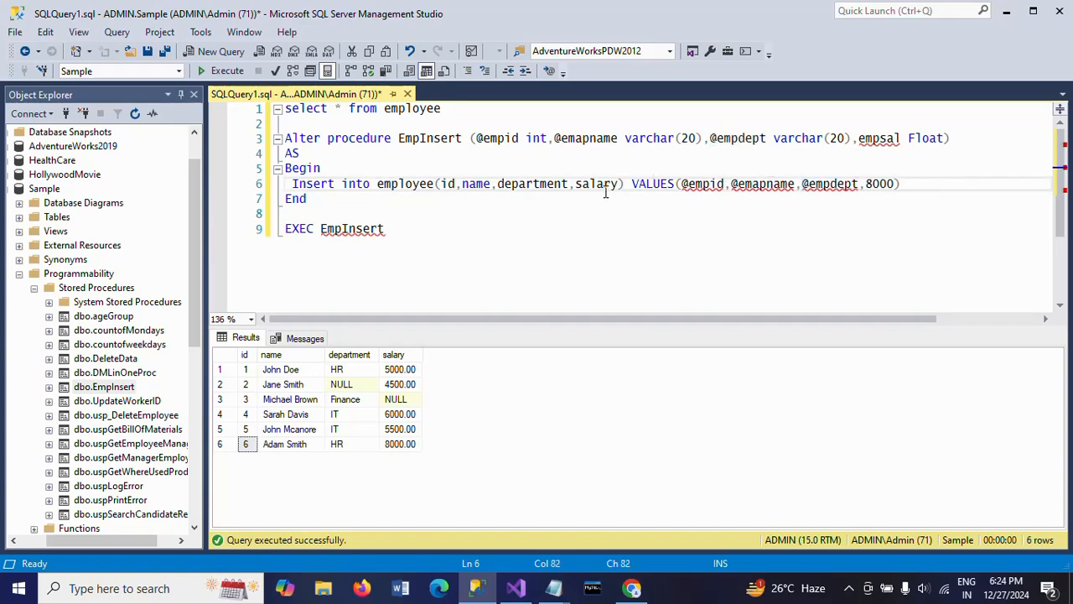
{"action": "double_click", "coordinate": [873, 140]}
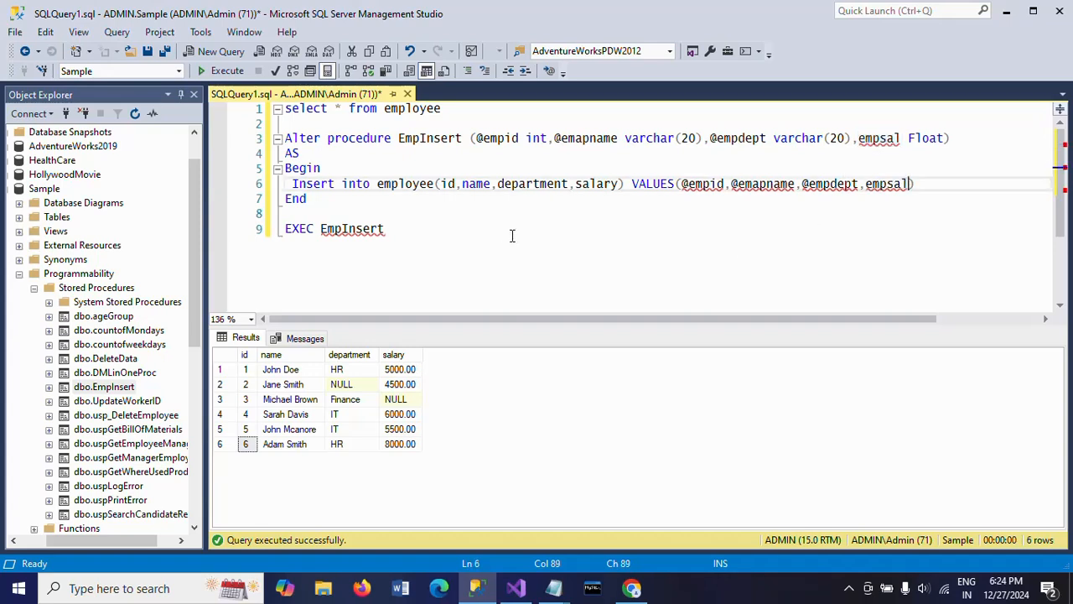
{"action": "key", "text": "Down"}
{"action": "key", "text": "Down"}
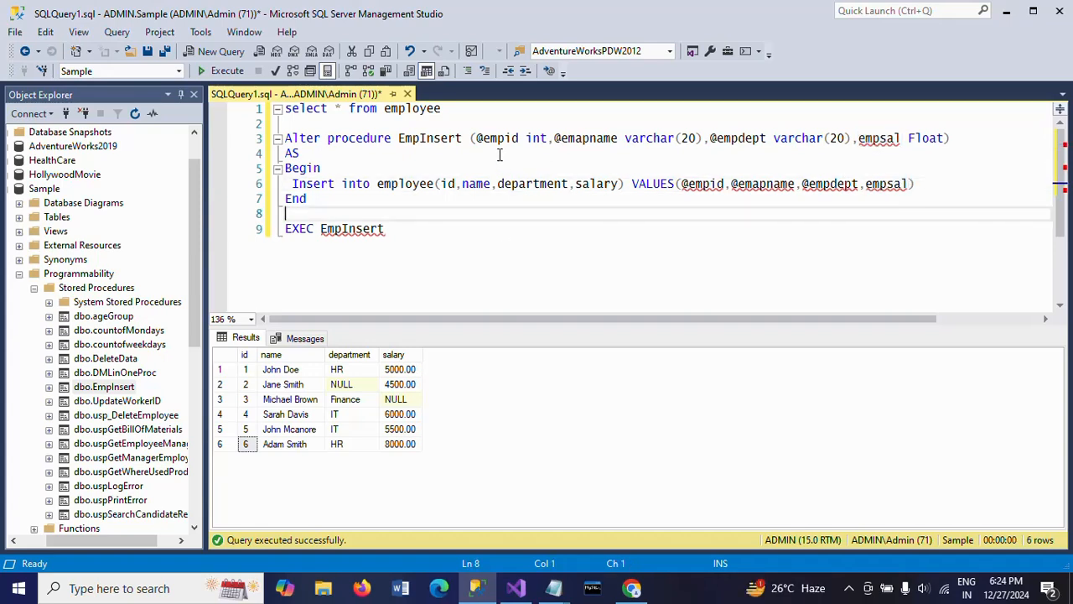
- Try to execute only the Alter procedure EmpInsert statement
{"action": "left_click", "coordinate": [332, 125]}
{"action": "left_click", "coordinate": [389, 201], "text": "shift"}
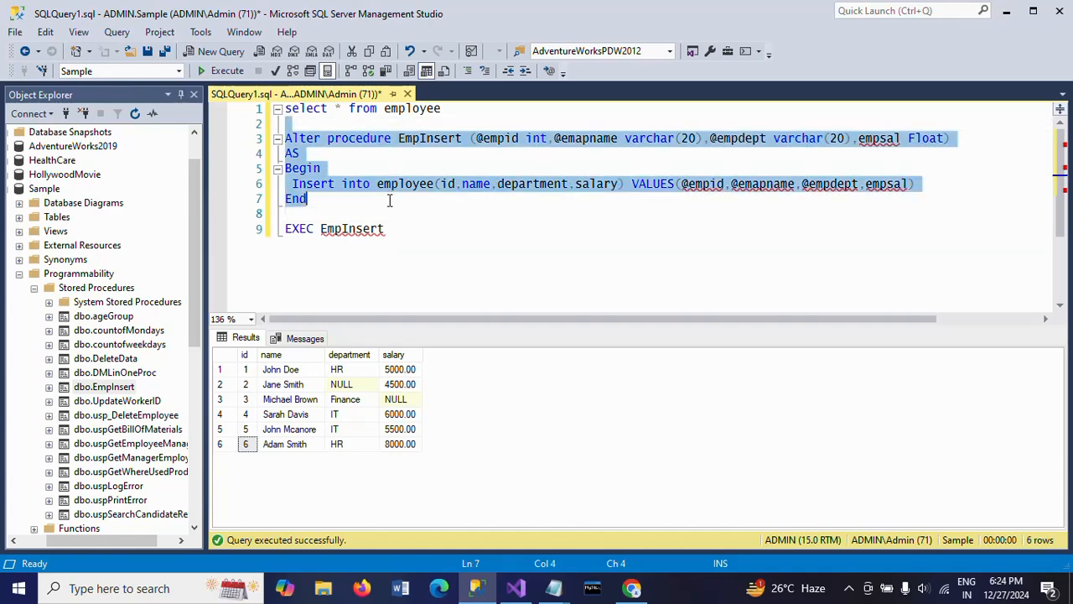
{"action": "left_click", "coordinate": [223, 71]}
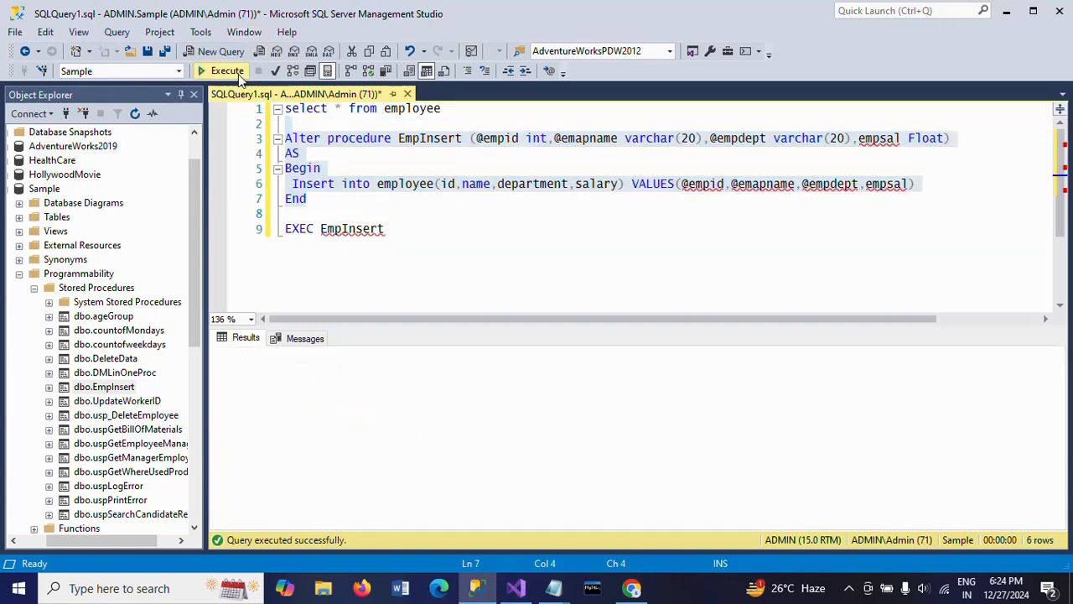
- Prefix empsal with @ in both the EmpInsert parameter list and the VALUES list
{"action": "left_click", "coordinate": [859, 138]}
{"action": "type", "text": "@"}
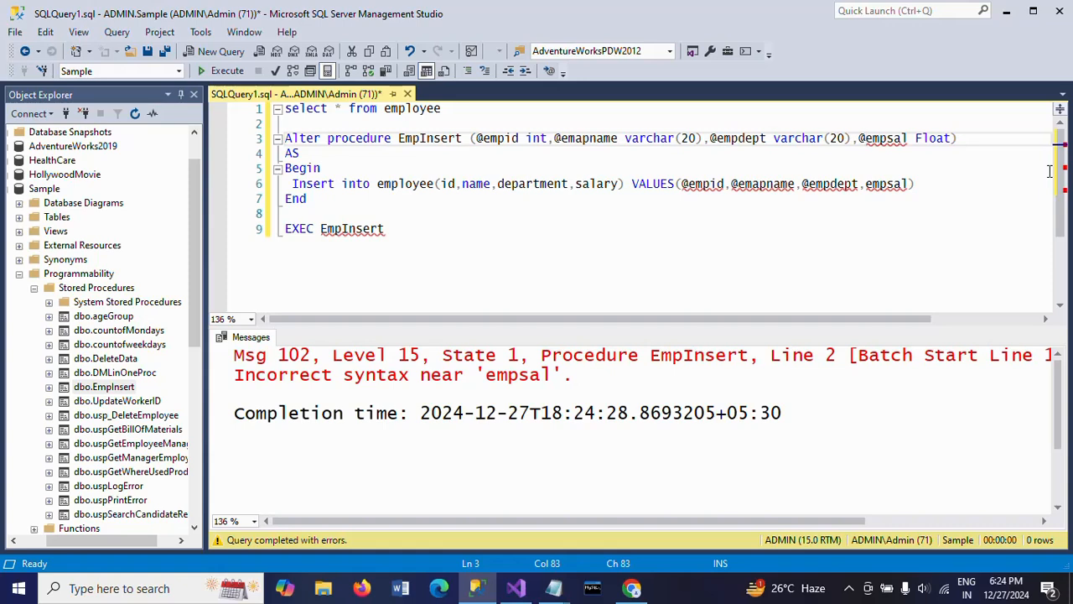
{"action": "left_click", "coordinate": [865, 183]}
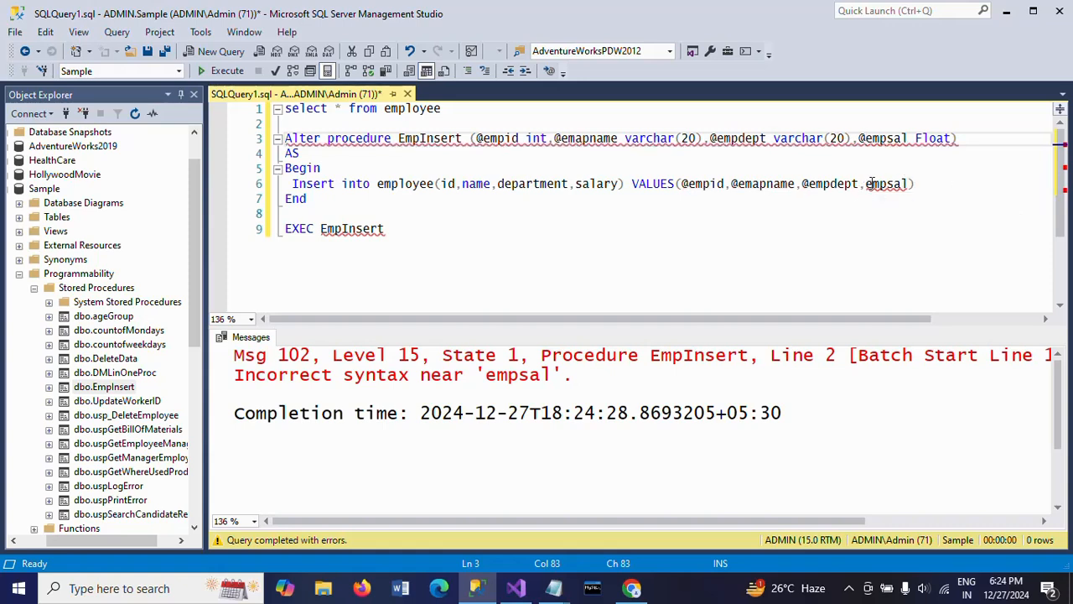
{"action": "type", "text": "@"}
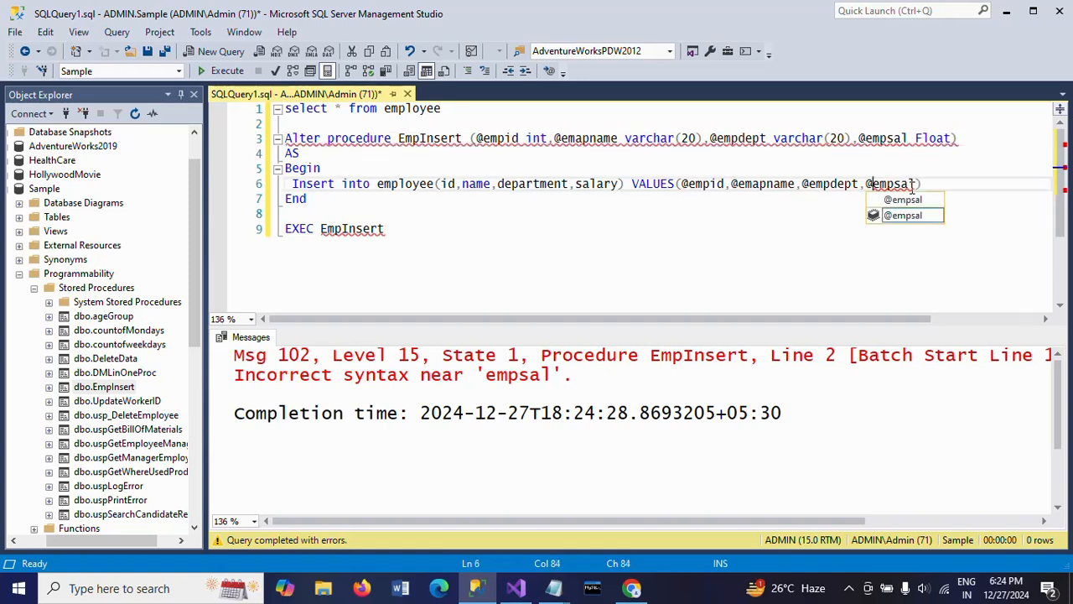
- Execute only the corrected Alter procedure EmpInsert statement and clear the selection
{"action": "left_click", "coordinate": [515, 126]}
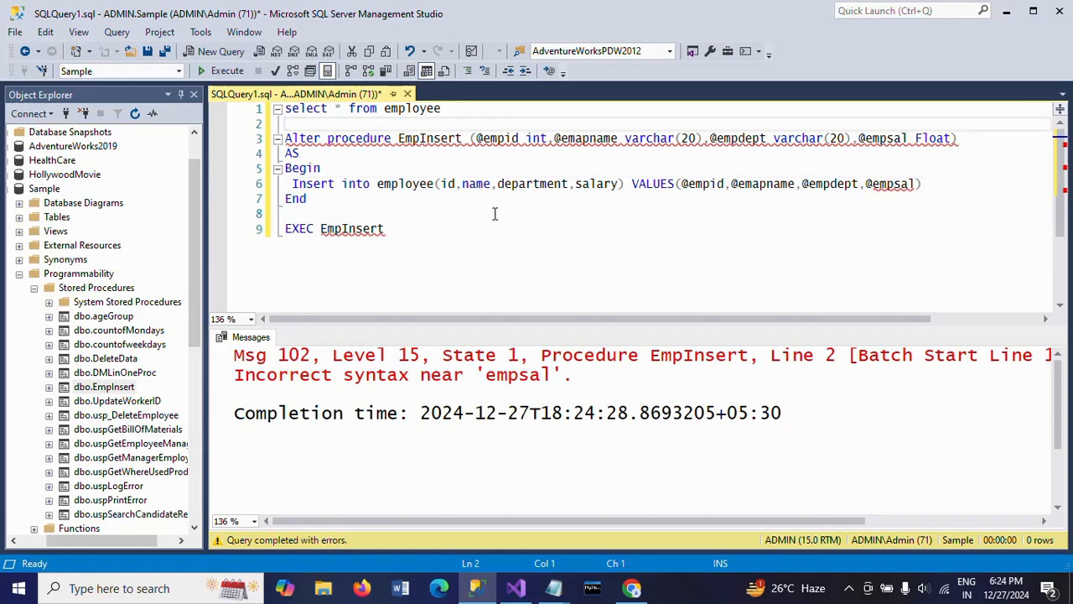
{"action": "left_click", "coordinate": [490, 214], "text": "shift"}
{"action": "left_click", "coordinate": [223, 71]}
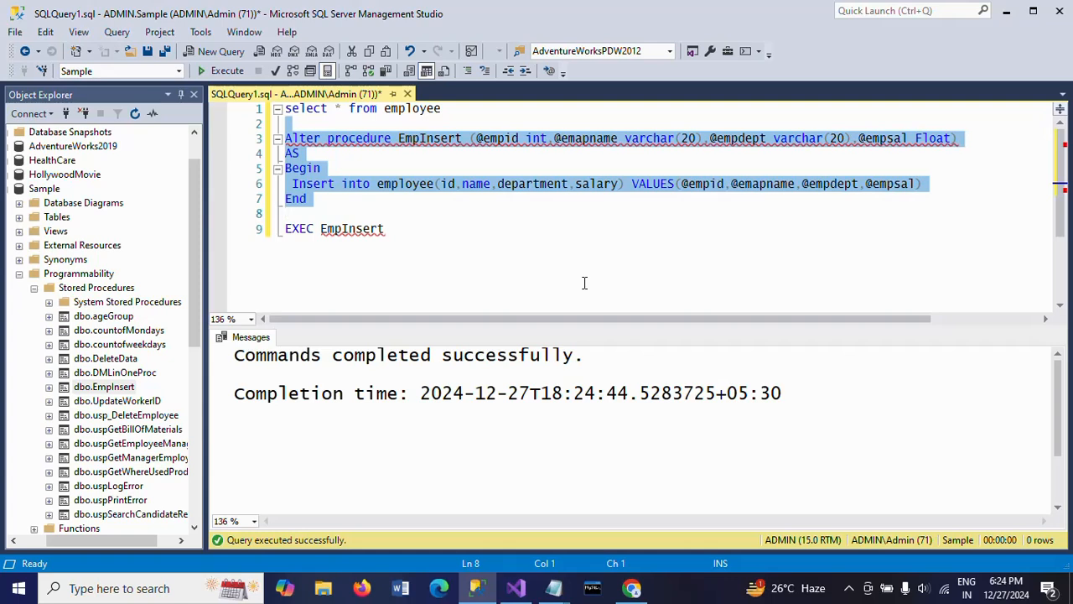
{"action": "left_click", "coordinate": [498, 288]}
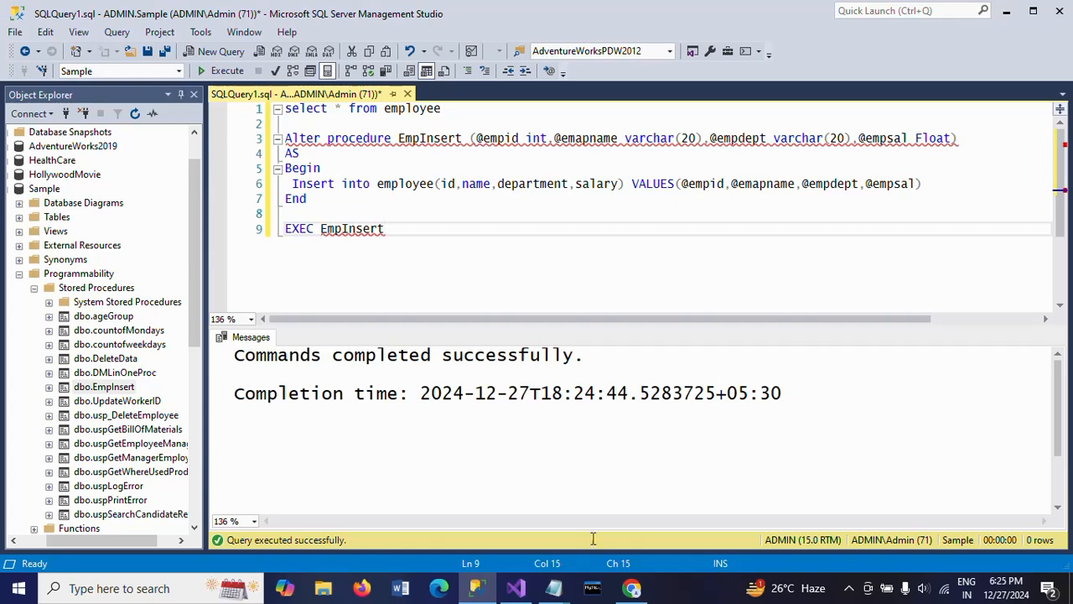
- Switch to Visual Studio and open the package's Variables window
{"action": "left_click", "coordinate": [516, 587]}
{"action": "left_click", "coordinate": [537, 354]}
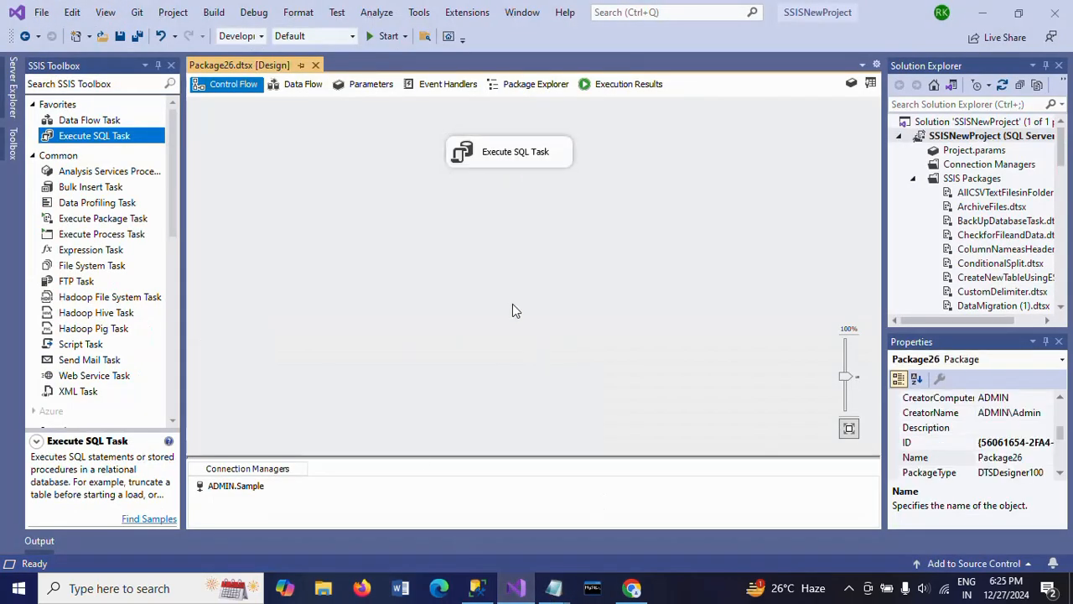
{"action": "right_click", "coordinate": [390, 262]}
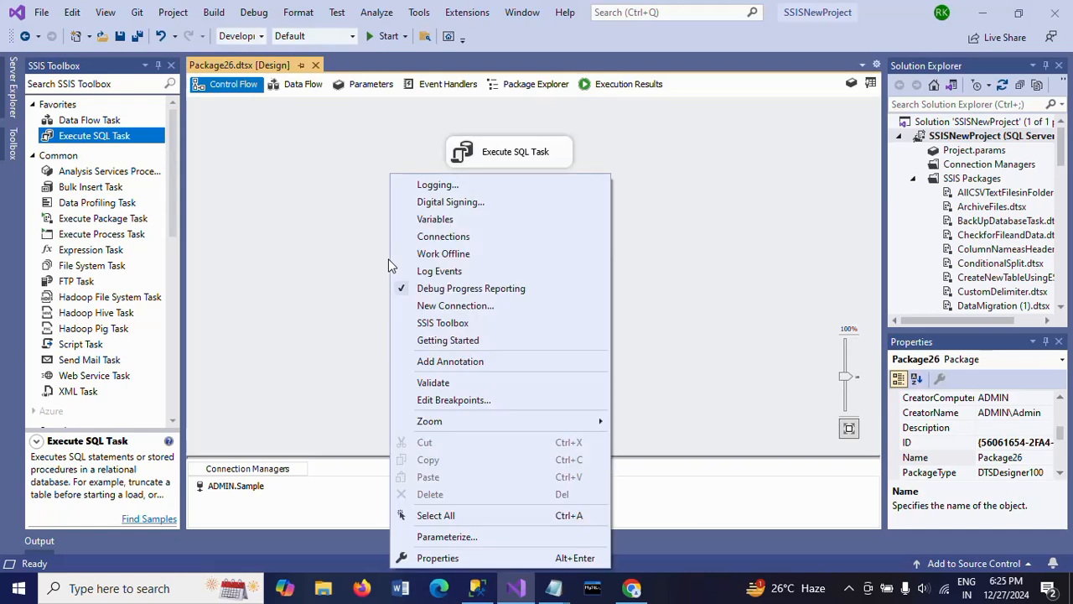
{"action": "left_click", "coordinate": [448, 220]}
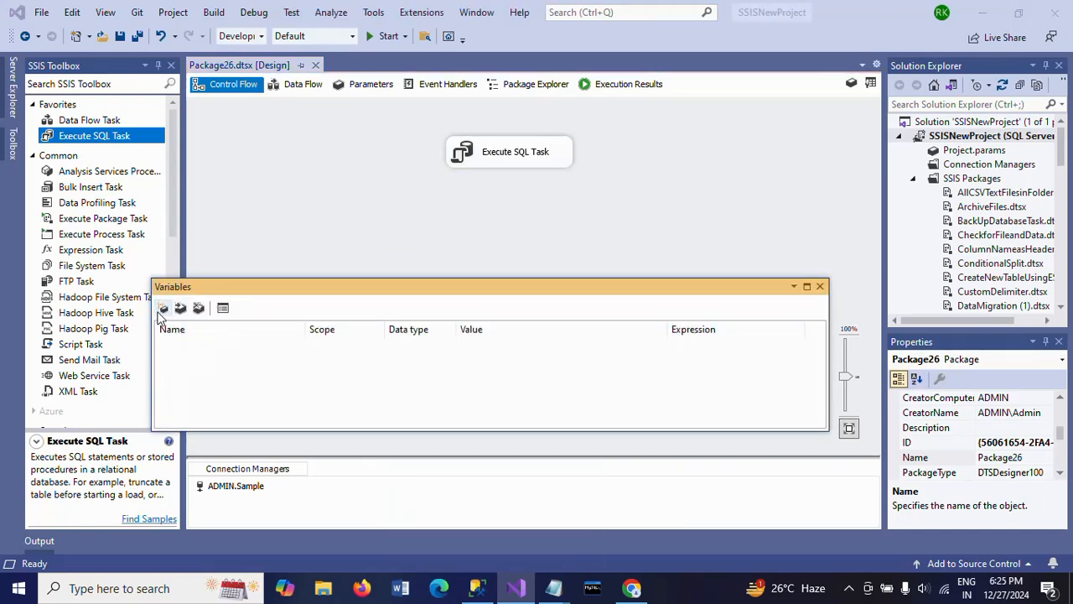
- Add a package variable named empid and set its value to 7
{"action": "left_click", "coordinate": [164, 309]}
{"action": "left_click", "coordinate": [226, 350]}
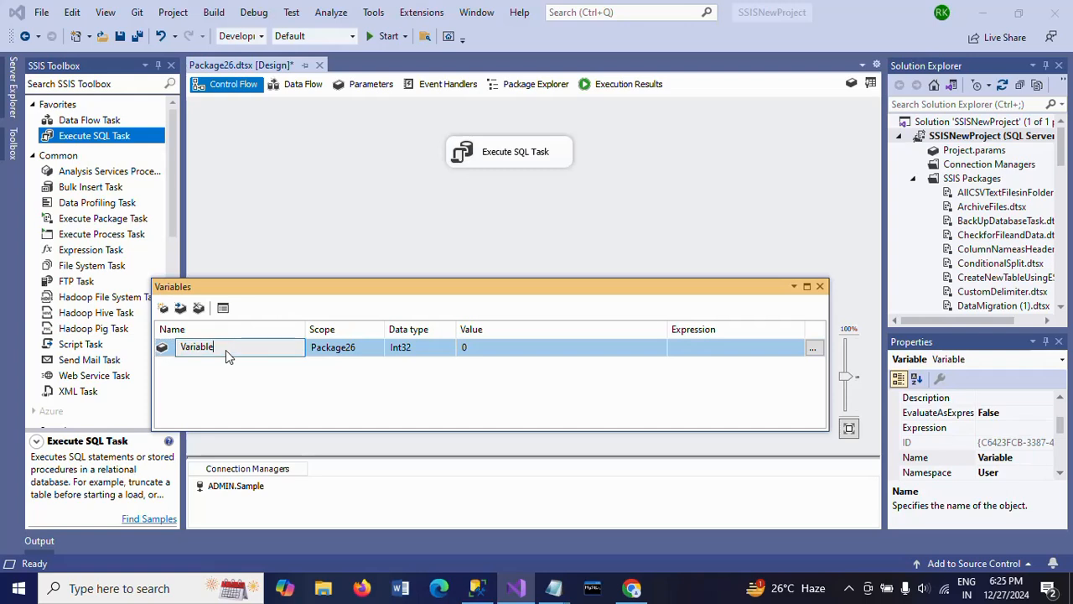
{"action": "key", "text": "BackSpace"}
{"action": "key", "text": "BackSpace"}
{"action": "key", "text": "BackSpace"}
{"action": "key", "text": "BackSpace"}
{"action": "key", "text": "BackSpace"}
{"action": "key", "text": "BackSpace"}
{"action": "key", "text": "BackSpace"}
{"action": "key", "text": "BackSpace"}
{"action": "type", "text": "empid"}
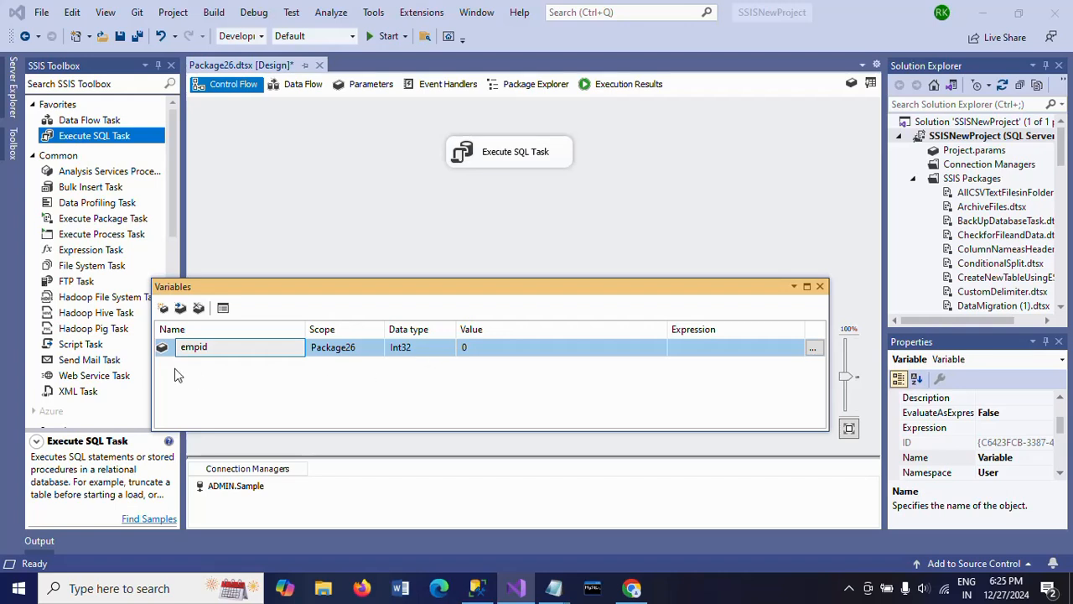
{"action": "left_click", "coordinate": [551, 348]}
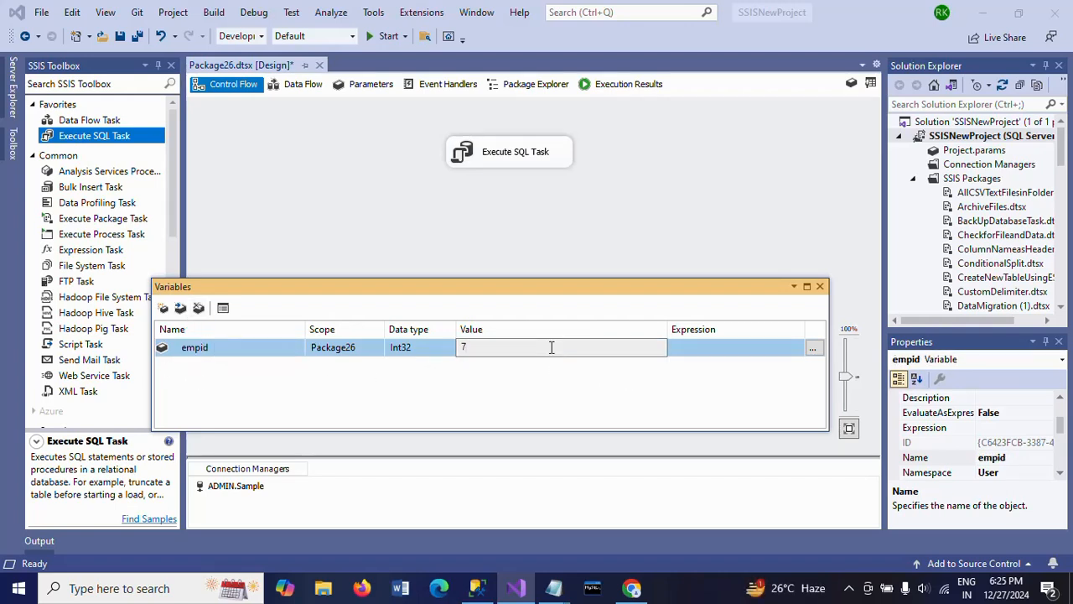
- Switch to SQL Server Management Studio and rerun select * from employee to check the existing rows
{"action": "key", "text": "alt+Tab"}
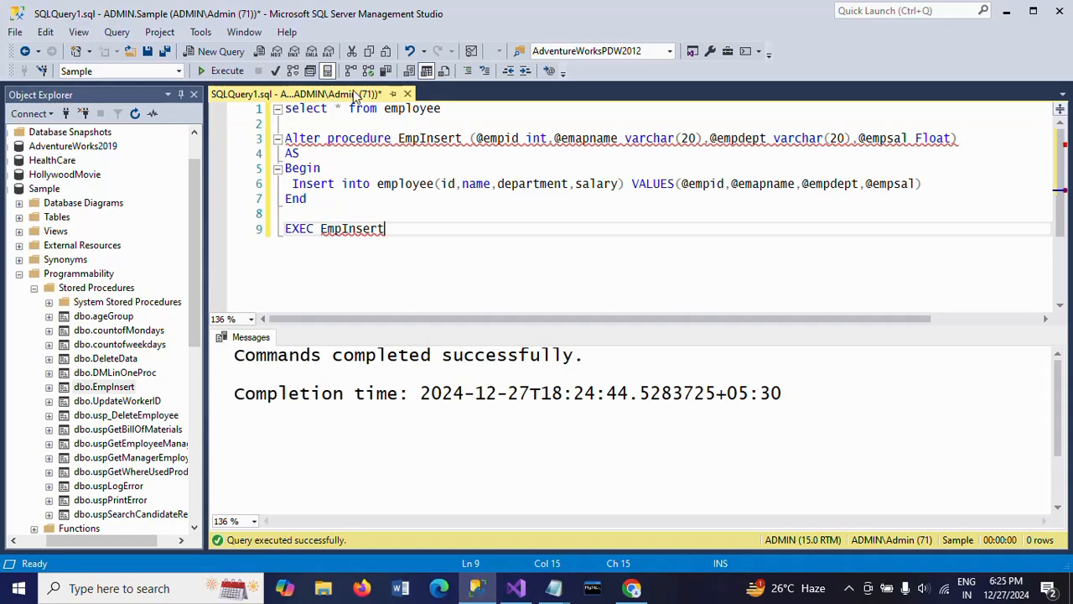
{"action": "left_click_drag", "start_coordinate": [449, 108], "coordinate": [284, 108]}
{"action": "left_click", "coordinate": [219, 71]}
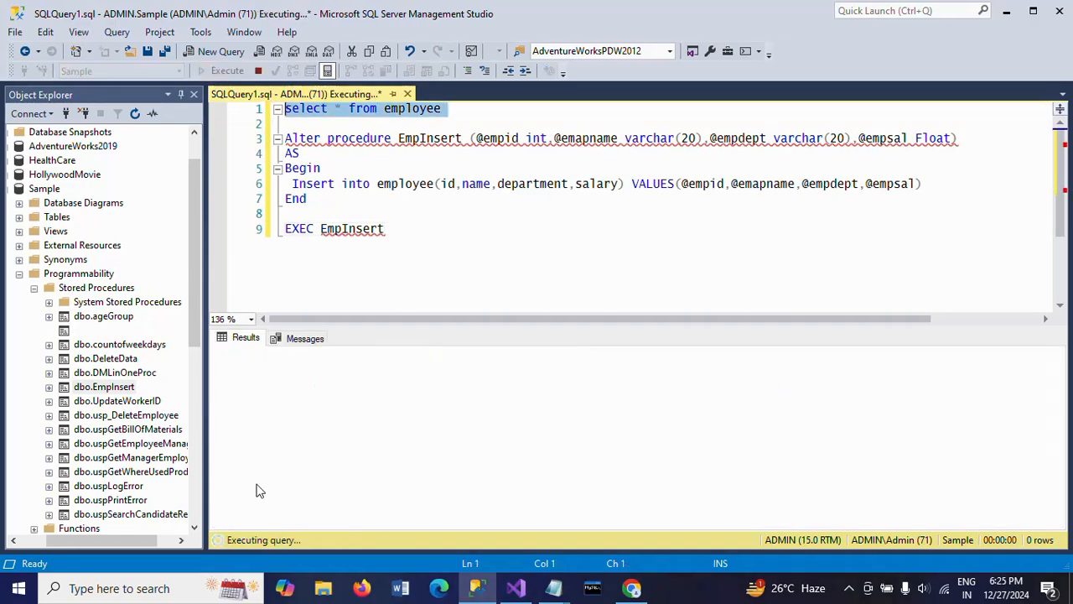
- Switch back to Visual Studio and add a package variable named empname
{"action": "key", "text": "alt+Tab"}
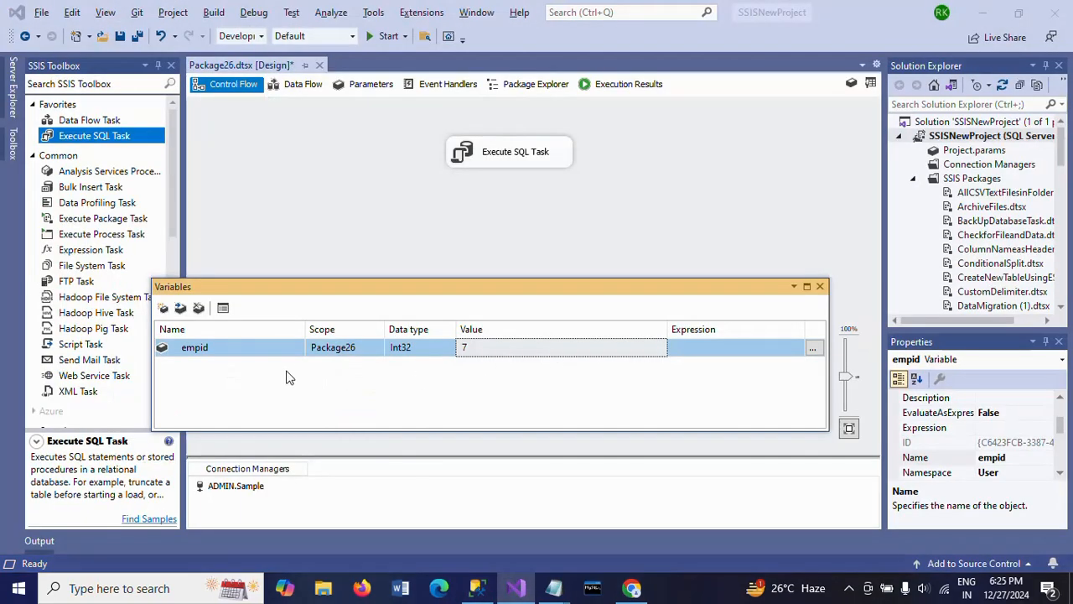
{"action": "left_click", "coordinate": [165, 311]}
{"action": "type", "text": "empname"}
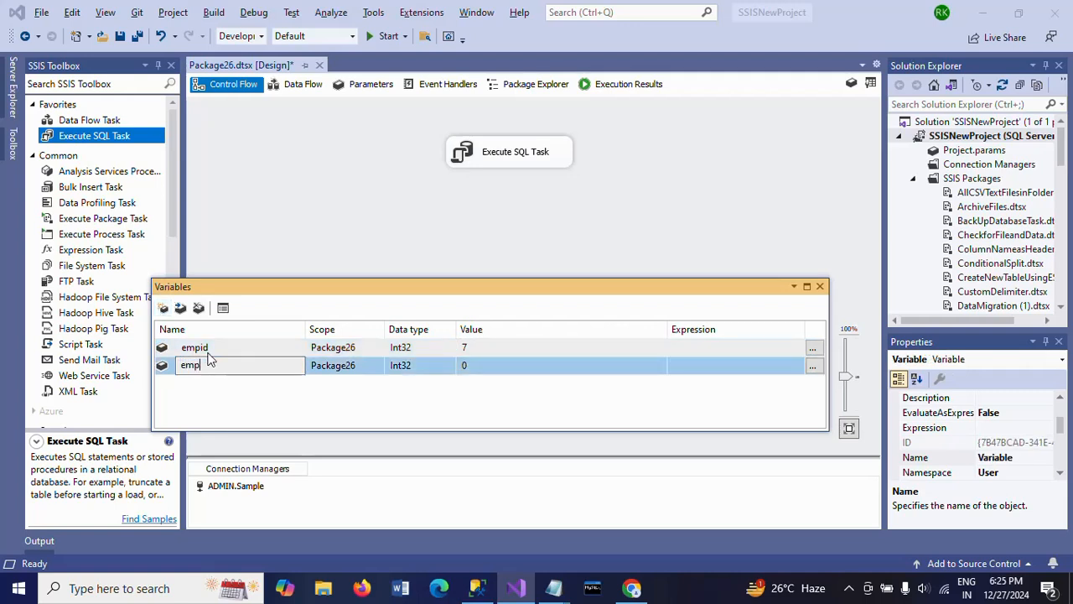
- Try to enter the employee's full name as the value of the empname variable
{"action": "left_click", "coordinate": [471, 366]}
{"action": "key", "text": "BackSpace"}
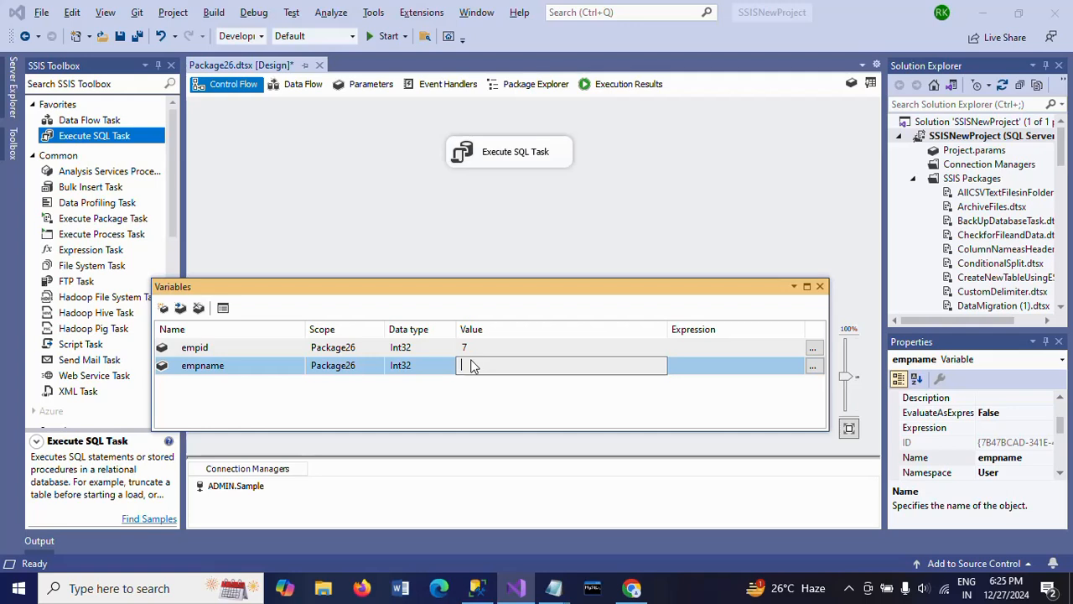
{"action": "type", "text": "Boris Becker"}
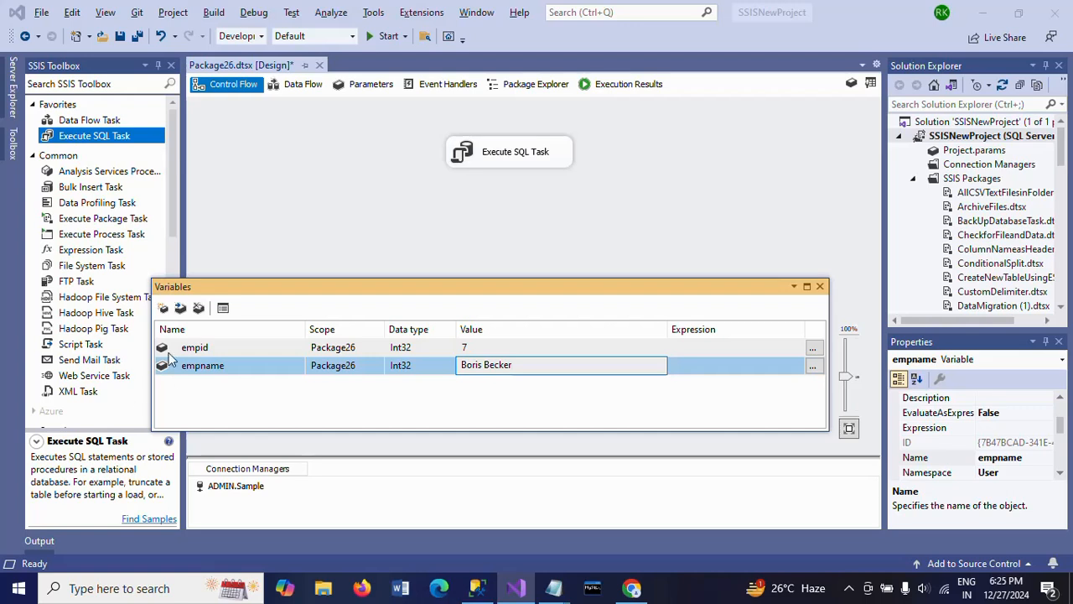
- Add a third package variable, and give empname the String data type with the employee's full name as its value
{"action": "left_click", "coordinate": [164, 310]}
{"action": "left_click", "coordinate": [428, 365]}
{"action": "left_click", "coordinate": [448, 366]}
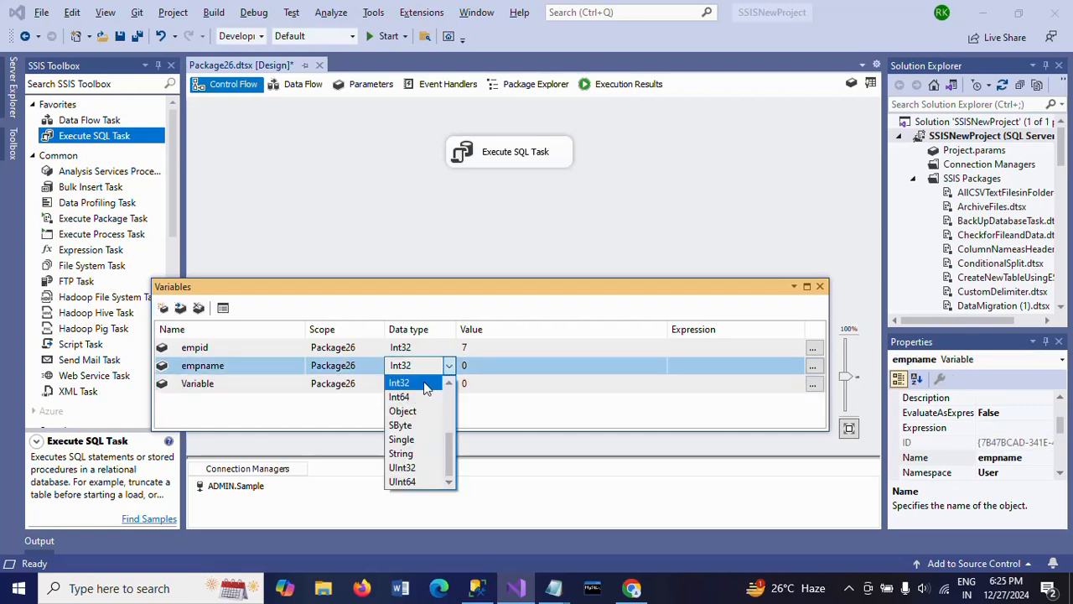
{"action": "left_click", "coordinate": [409, 454]}
{"action": "left_click", "coordinate": [492, 367]}
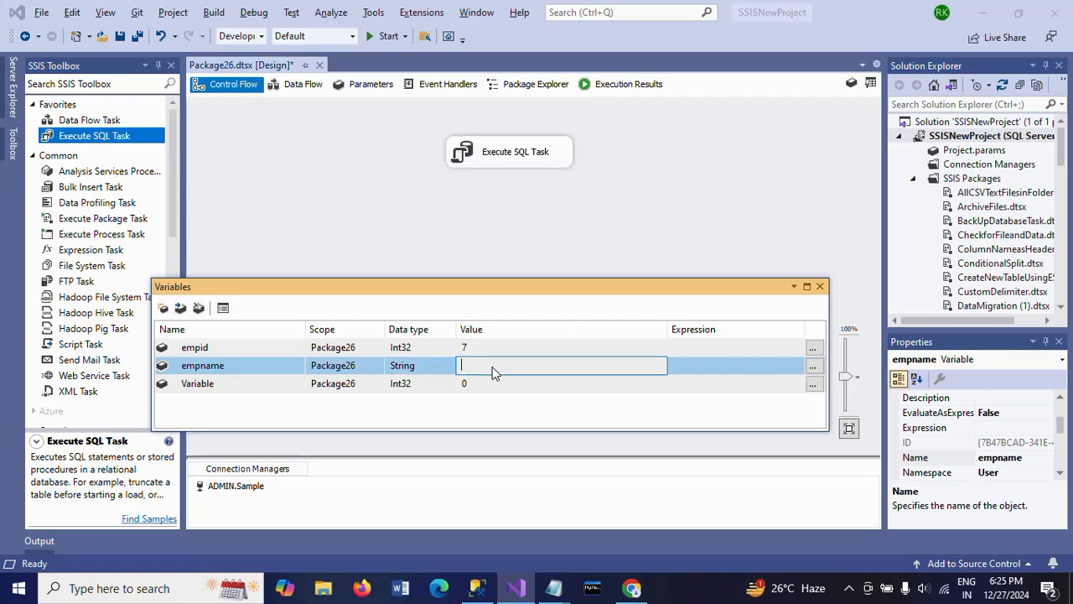
{"action": "type", "text": "Boris Becker"}
- Rename the third package variable to empdept, change its data type to String and set its value to IT
{"action": "left_click", "coordinate": [239, 383]}
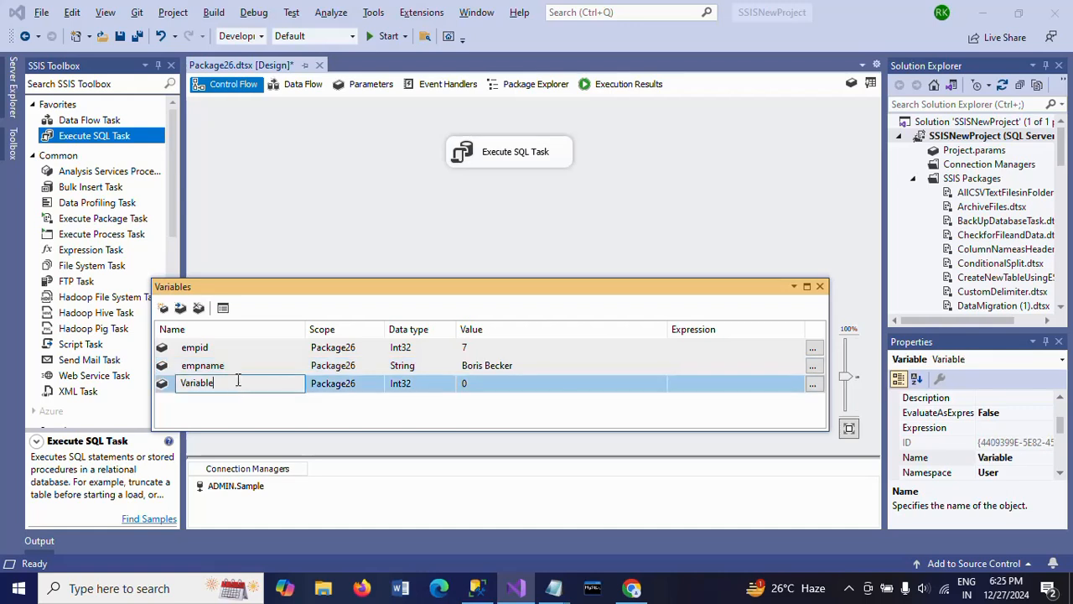
{"action": "key", "text": "BackSpace"}
{"action": "key", "text": "BackSpace"}
{"action": "key", "text": "BackSpace"}
{"action": "key", "text": "BackSpace"}
{"action": "key", "text": "BackSpace"}
{"action": "key", "text": "BackSpace"}
{"action": "key", "text": "BackSpace"}
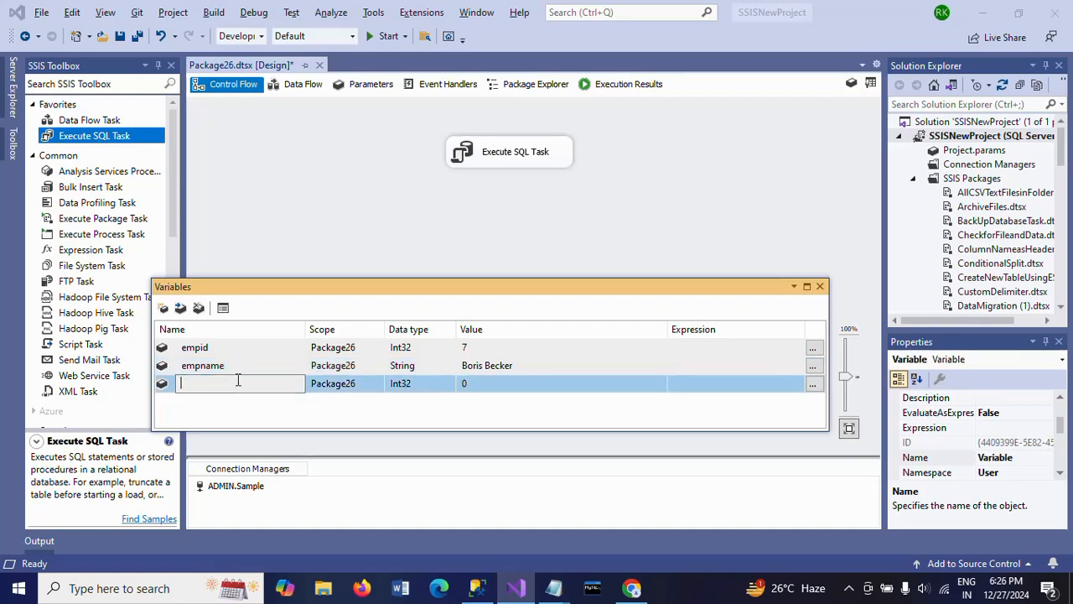
{"action": "type", "text": "empdept"}
{"action": "left_click", "coordinate": [432, 387]}
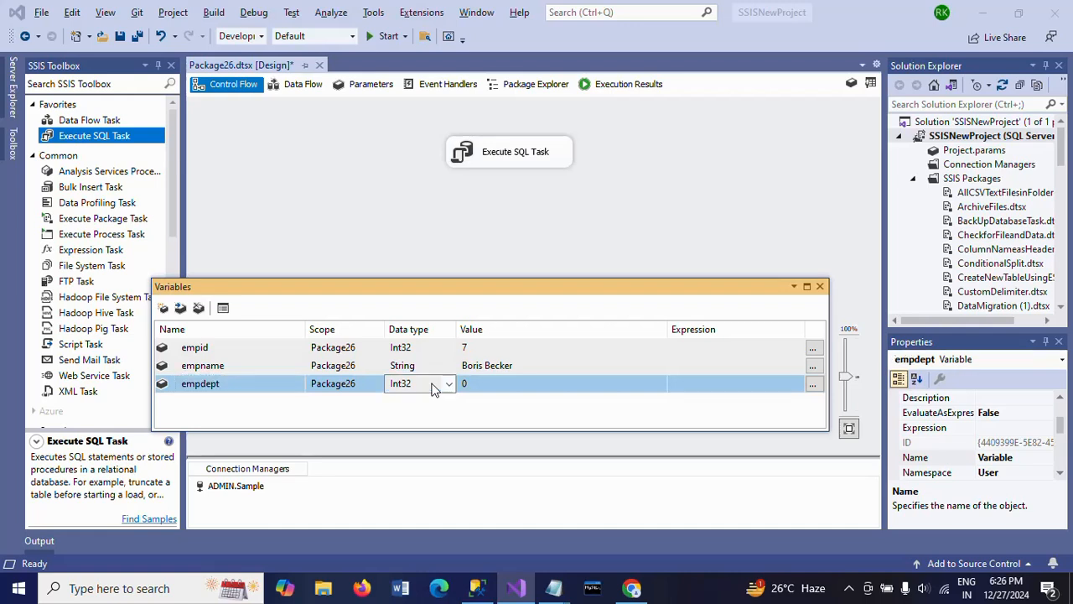
{"action": "left_click", "coordinate": [434, 387]}
{"action": "left_click", "coordinate": [414, 473]}
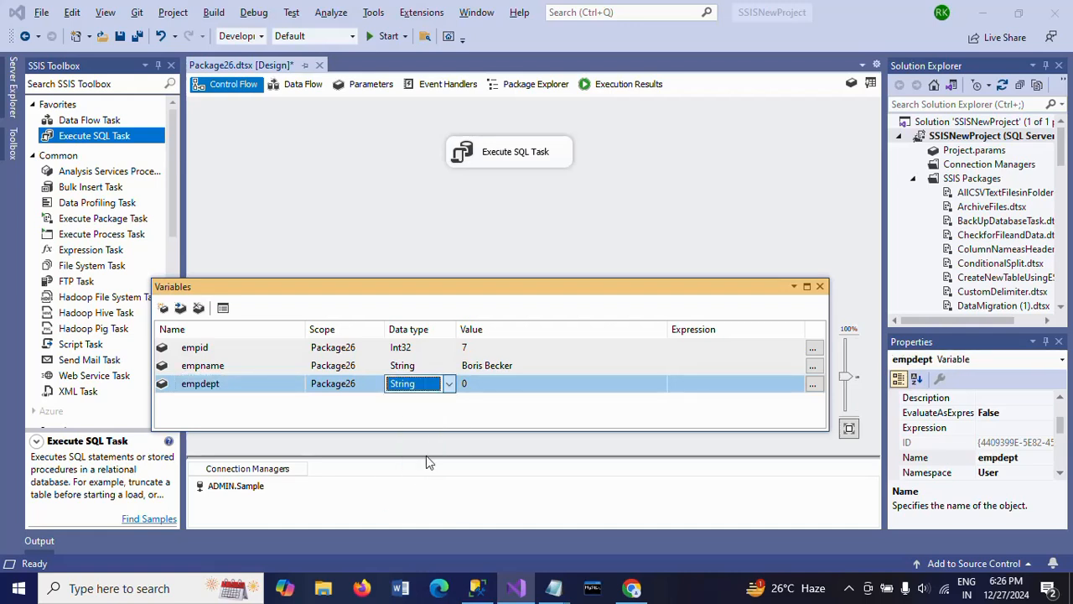
{"action": "left_click", "coordinate": [500, 386]}
{"action": "type", "text": "IT"}
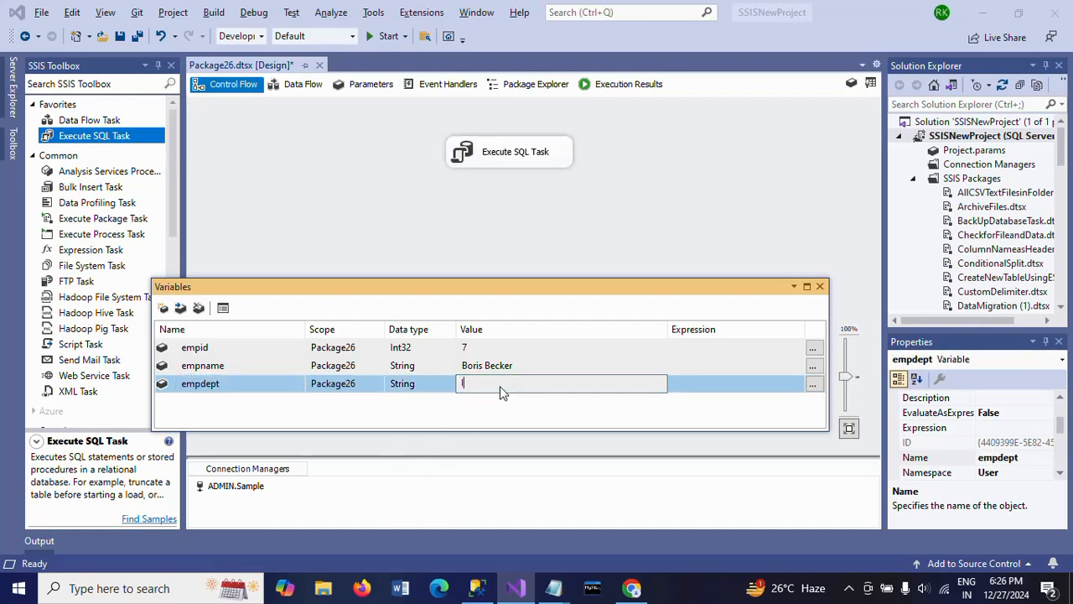
- Add a package variable named empsal with data type Decimal and value 7500, and close the Variables window
{"action": "left_click", "coordinate": [163, 308]}
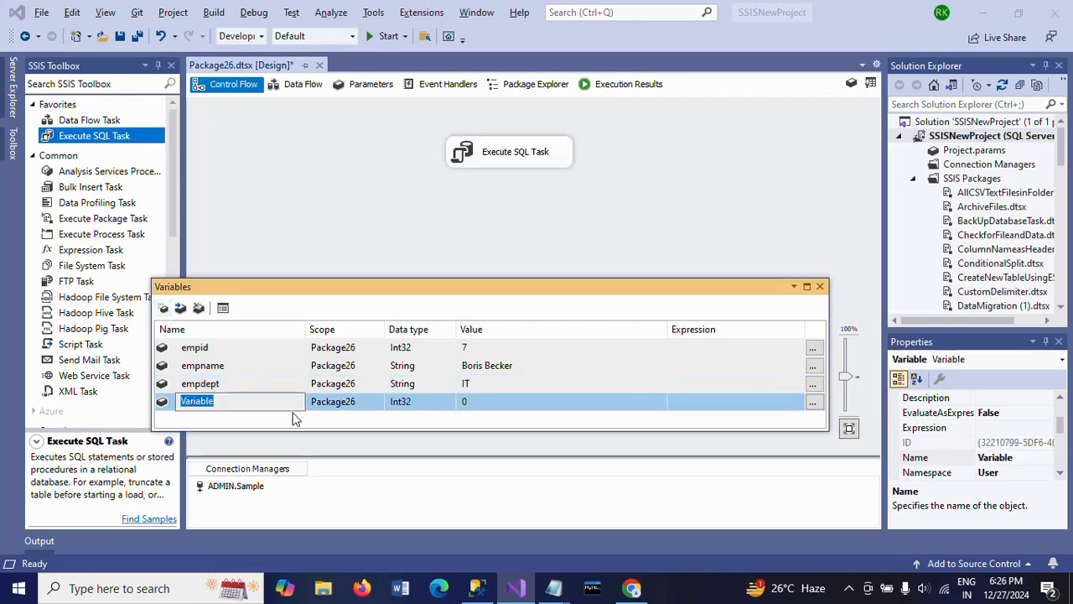
{"action": "type", "text": "empsal"}
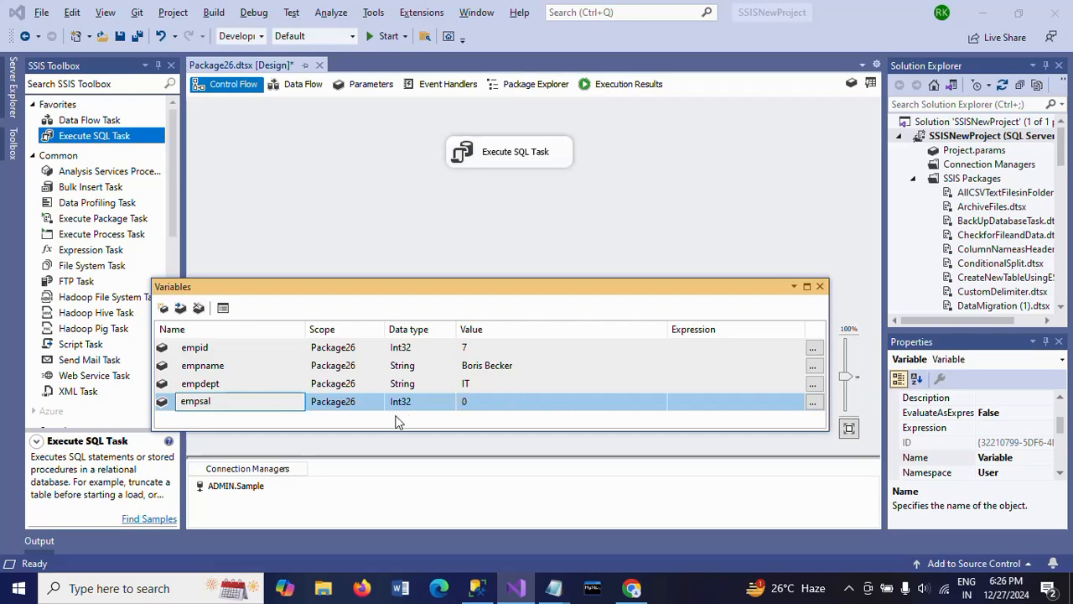
{"action": "key", "text": "Return"}
{"action": "left_click", "coordinate": [419, 404]}
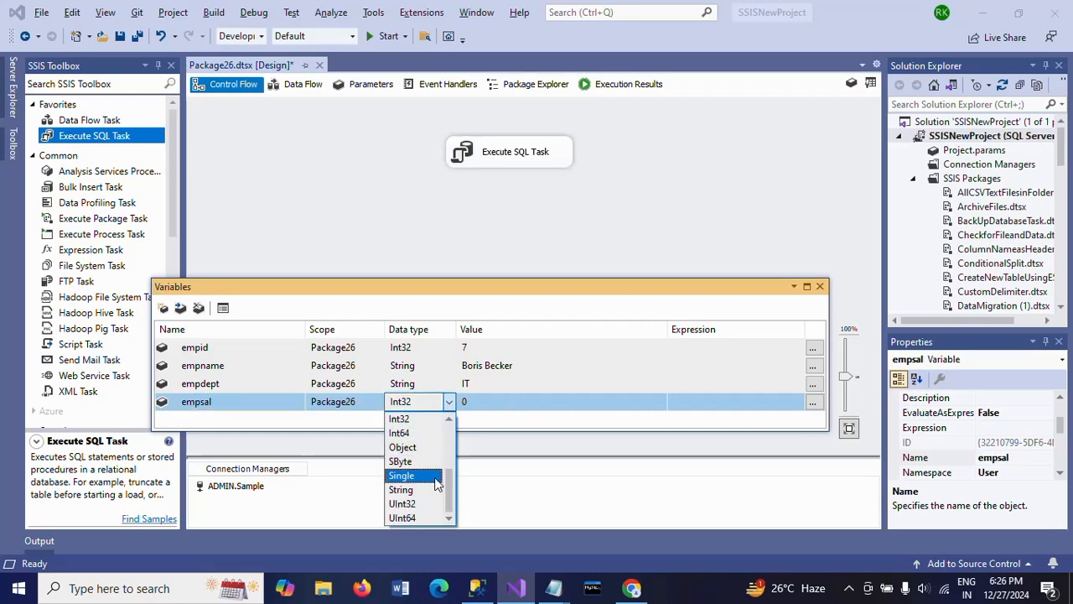
{"action": "scroll", "coordinate": [420, 485], "scroll_direction": "up", "scroll_amount": 1}
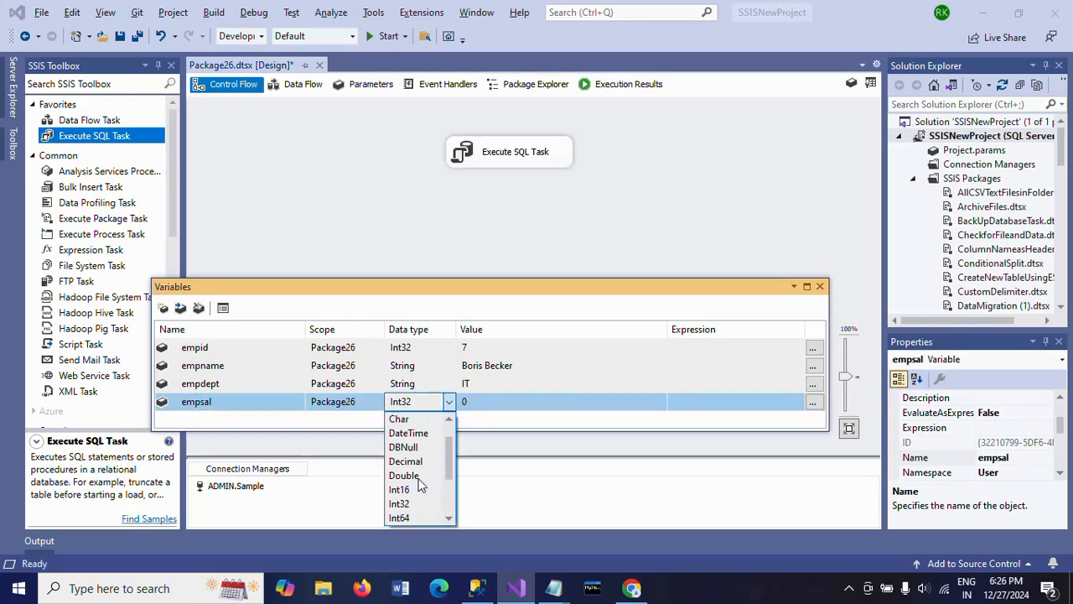
{"action": "scroll", "coordinate": [420, 479], "scroll_direction": "up", "scroll_amount": 1}
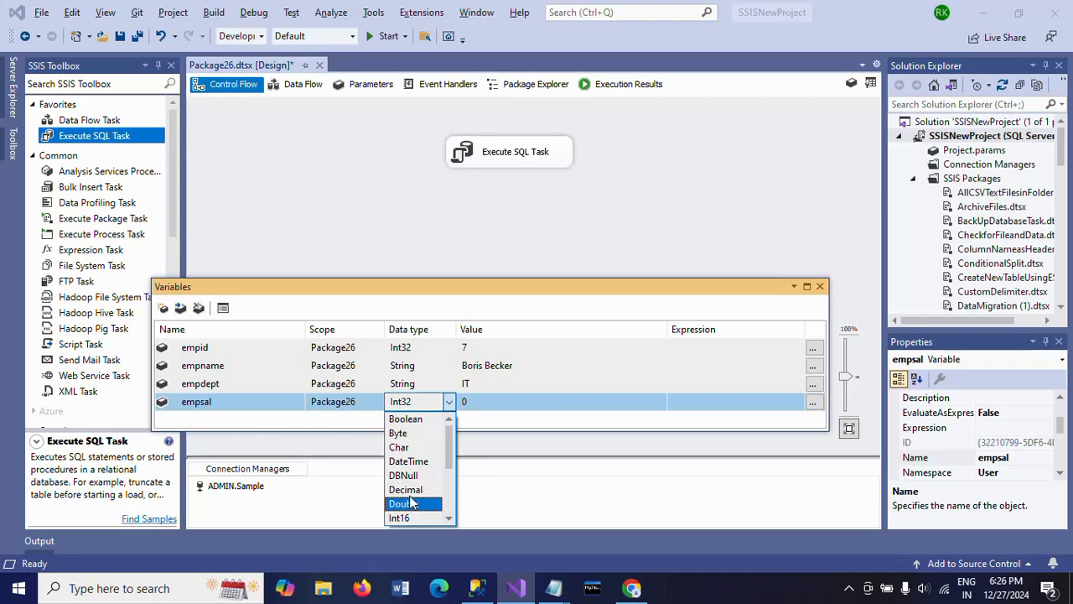
{"action": "left_click", "coordinate": [411, 490]}
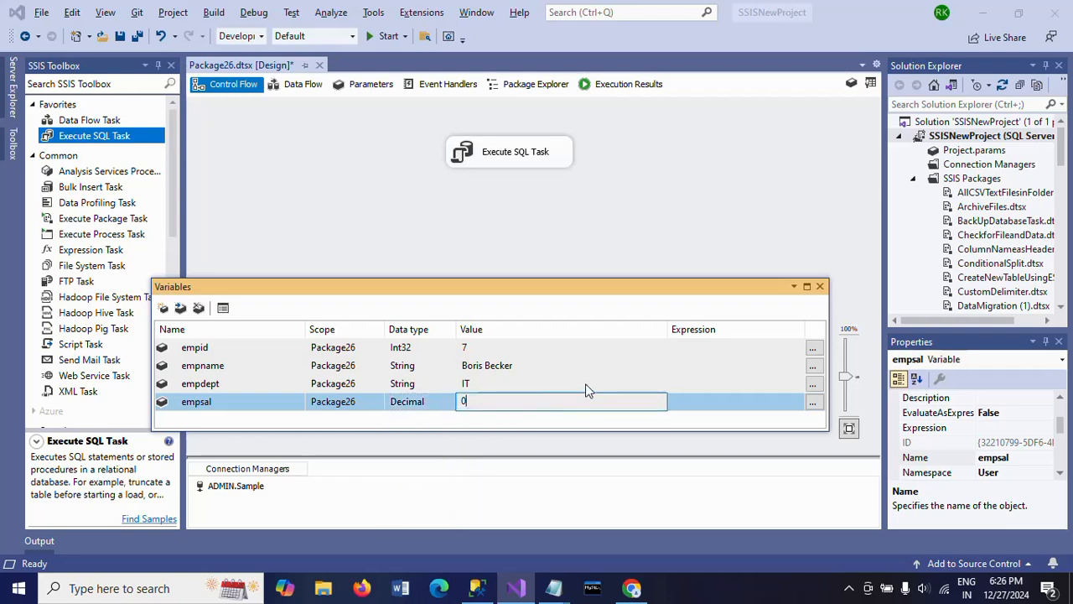
{"action": "left_click", "coordinate": [599, 349]}
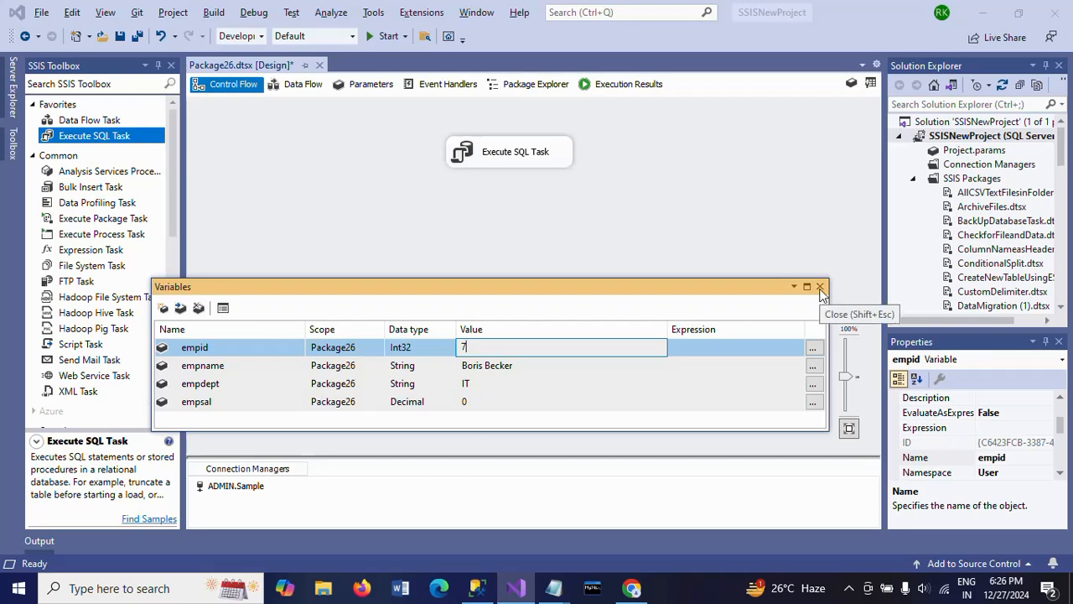
{"action": "left_click", "coordinate": [531, 401]}
{"action": "key", "text": "BackSpace"}
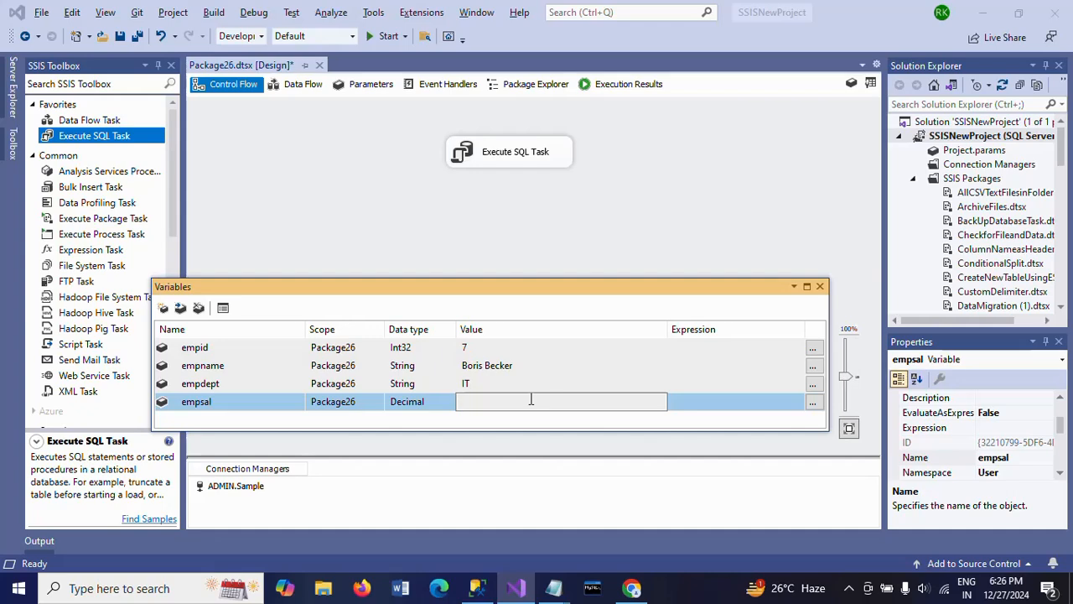
{"action": "type", "text": "7500"}
{"action": "left_click", "coordinate": [845, 297]}
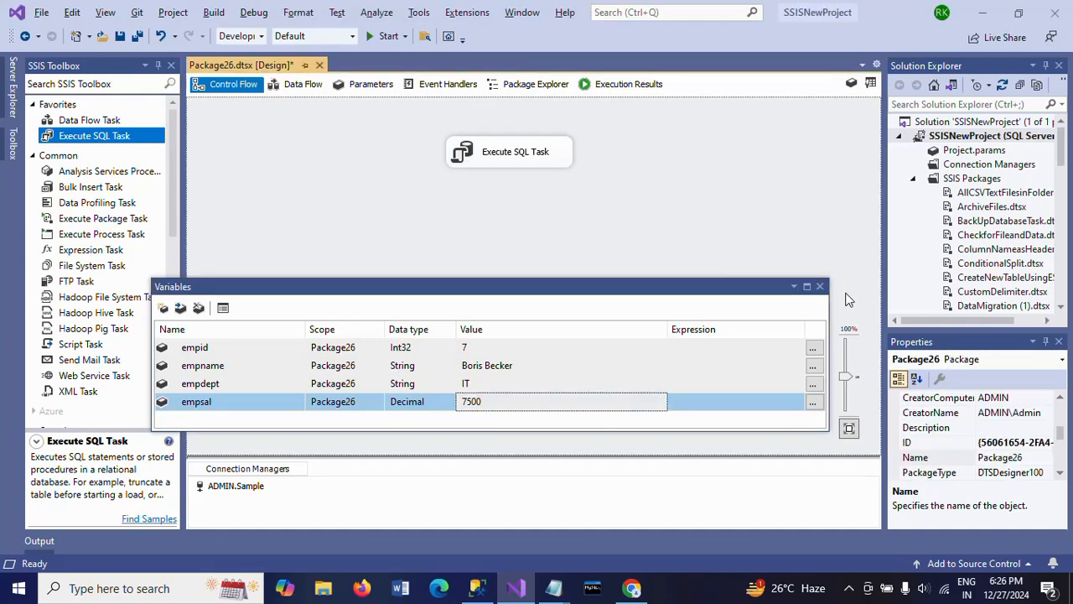
{"action": "left_click", "coordinate": [820, 286]}
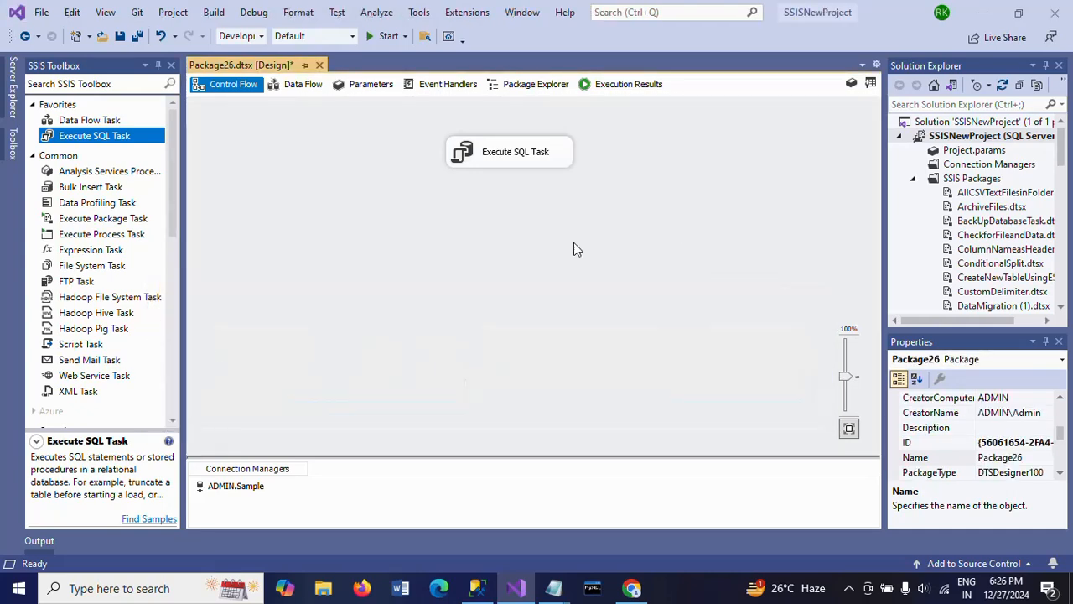
- Reopen the package's Variables window to review the defined variables, and close it again
{"action": "right_click", "coordinate": [411, 236]}
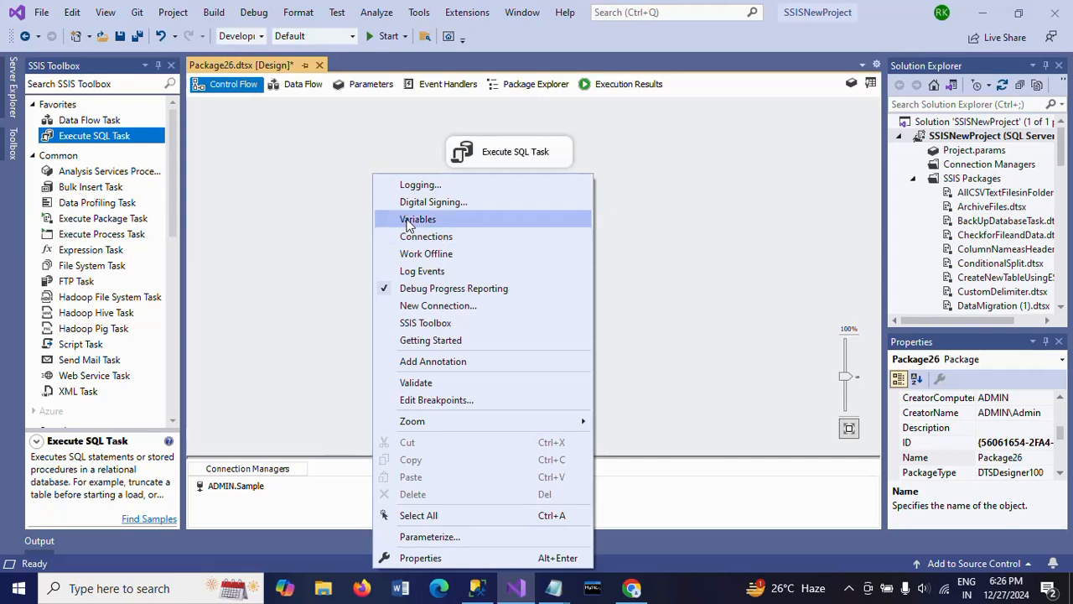
{"action": "left_click", "coordinate": [408, 220]}
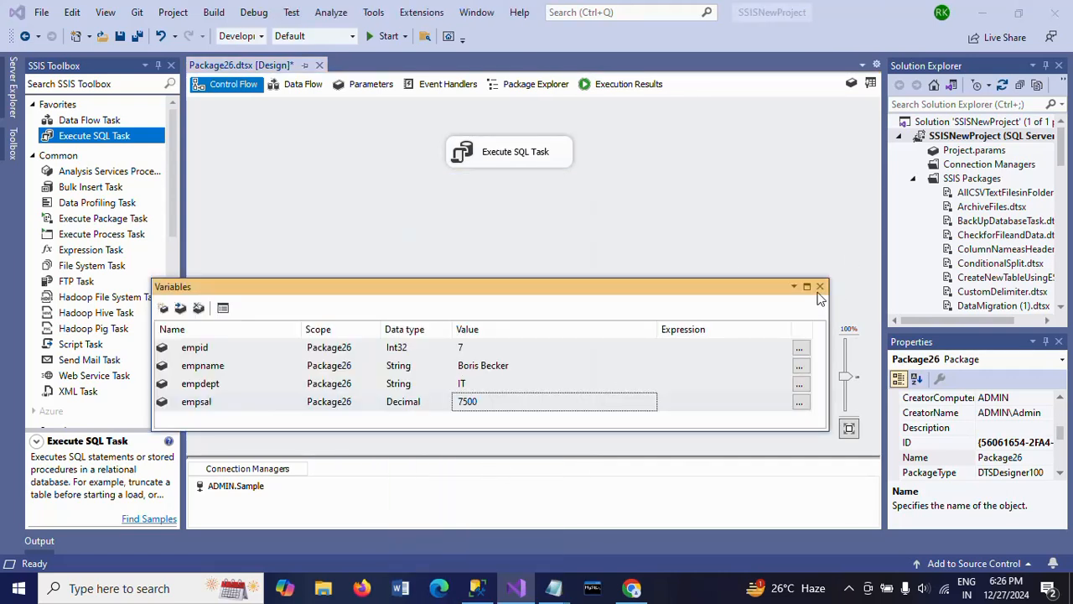
{"action": "left_click", "coordinate": [821, 286]}
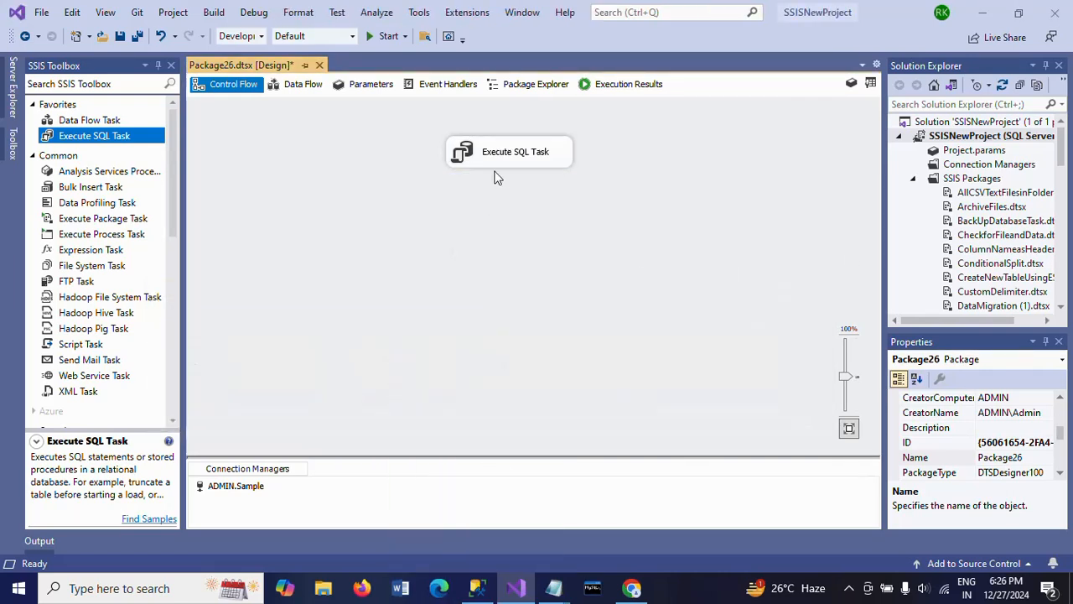
- Change the Execute SQL Task's SQL statement to EXEC EmpInsert ?,?,?,? with four parameter placeholders
{"action": "double_click", "coordinate": [482, 163]}
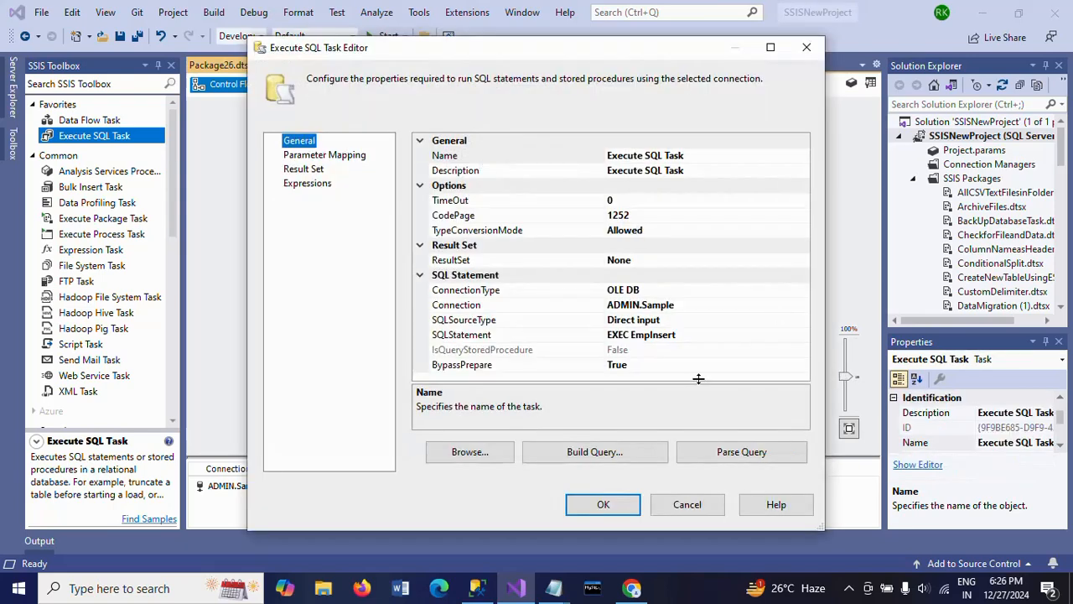
{"action": "left_click", "coordinate": [802, 335]}
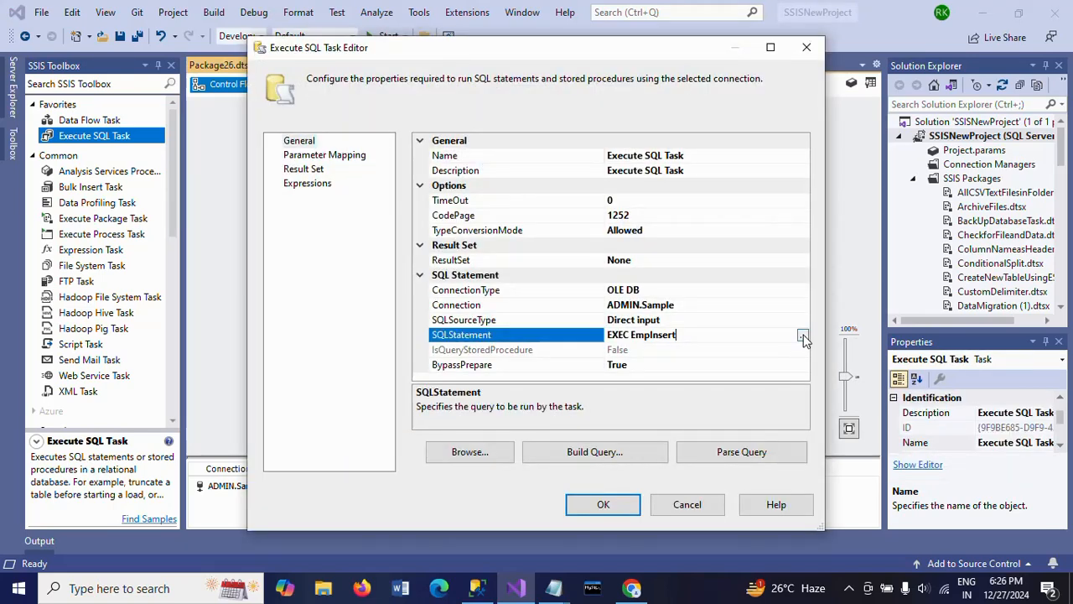
{"action": "left_click", "coordinate": [802, 335]}
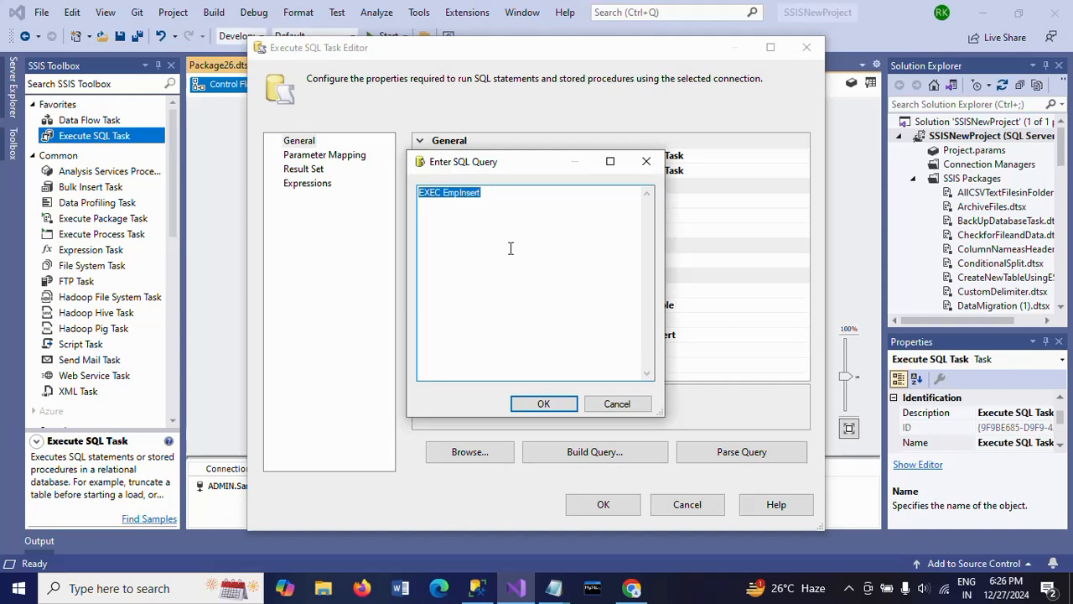
{"action": "left_click", "coordinate": [521, 195]}
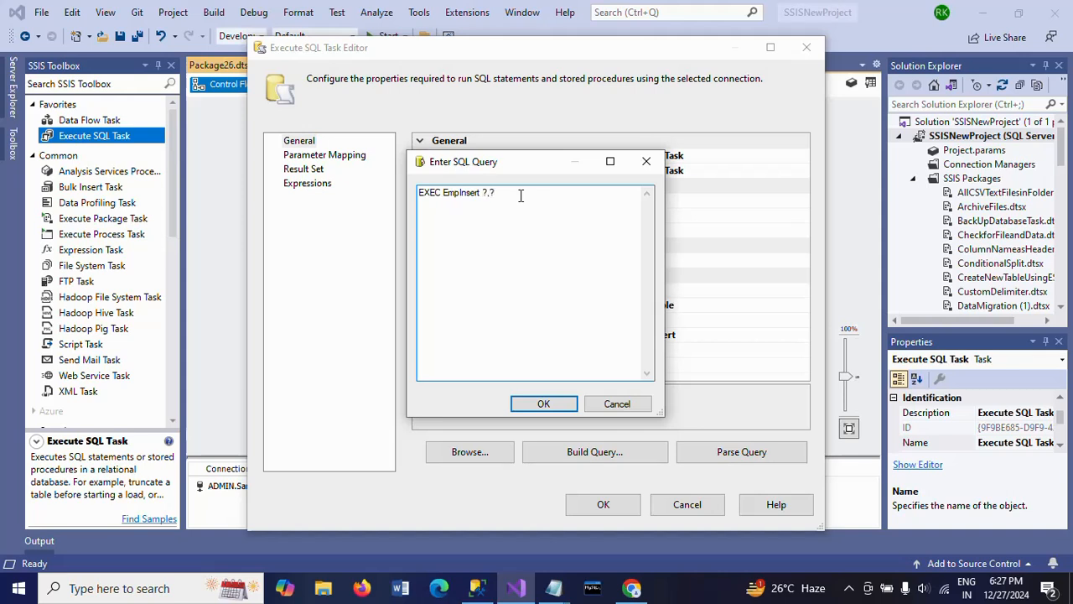
{"action": "type", "text": ",?"}
{"action": "left_click", "coordinate": [541, 403]}
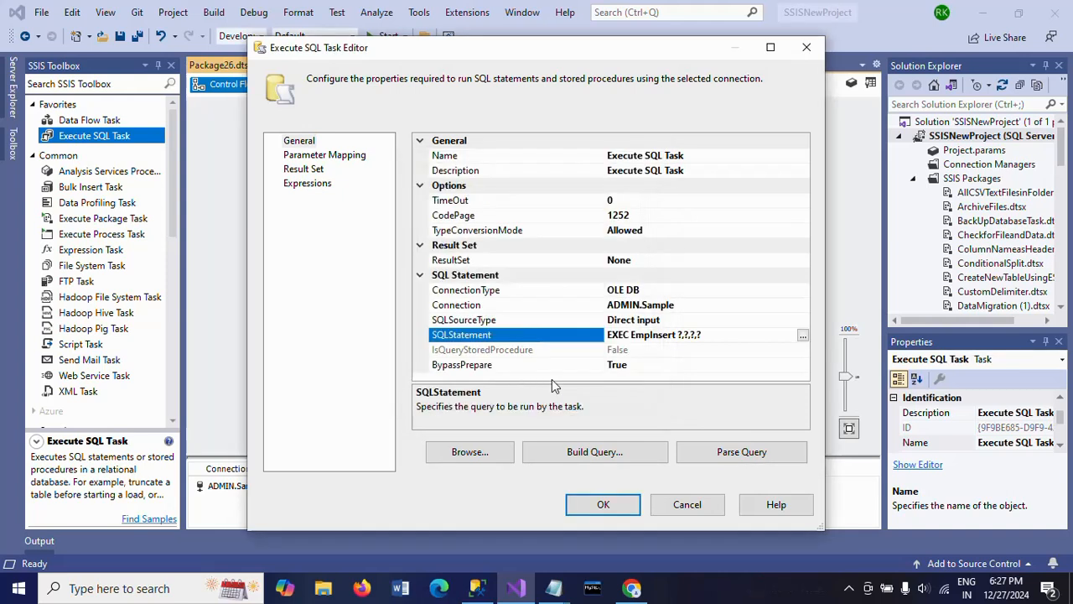
- Add a parameter mapping to the Execute SQL Task and assign it the variable User::empid
{"action": "left_click", "coordinate": [303, 156]}
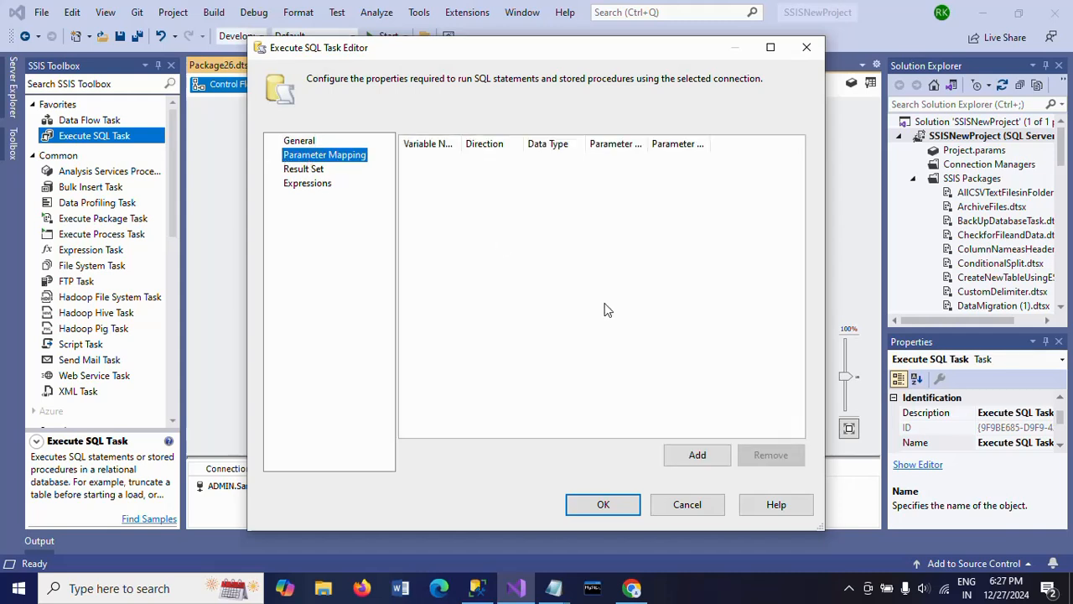
{"action": "left_click", "coordinate": [689, 455]}
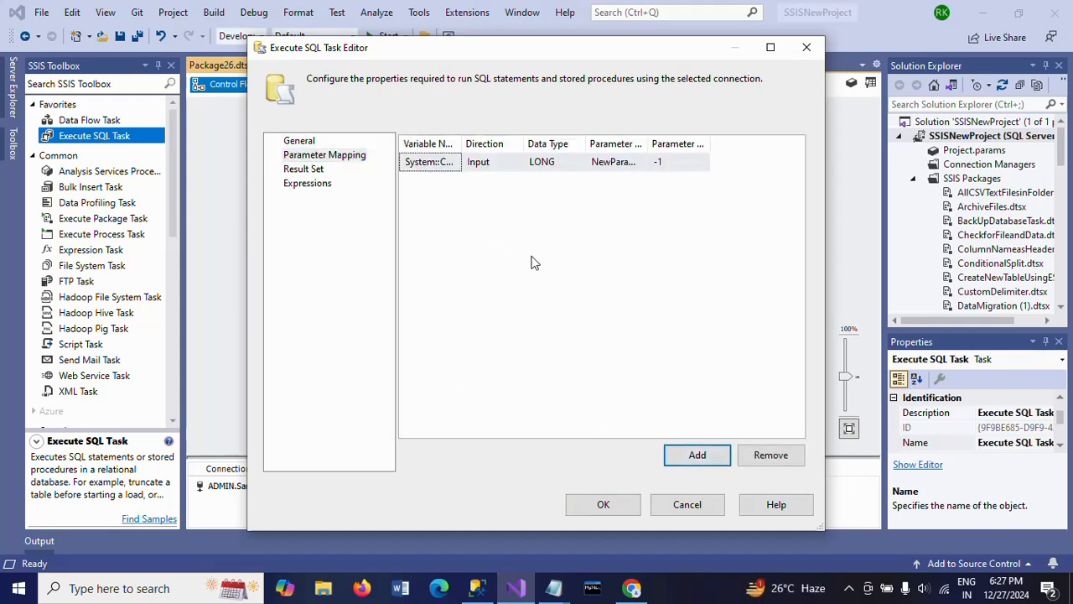
{"action": "left_click_drag", "start_coordinate": [462, 143], "coordinate": [540, 146]}
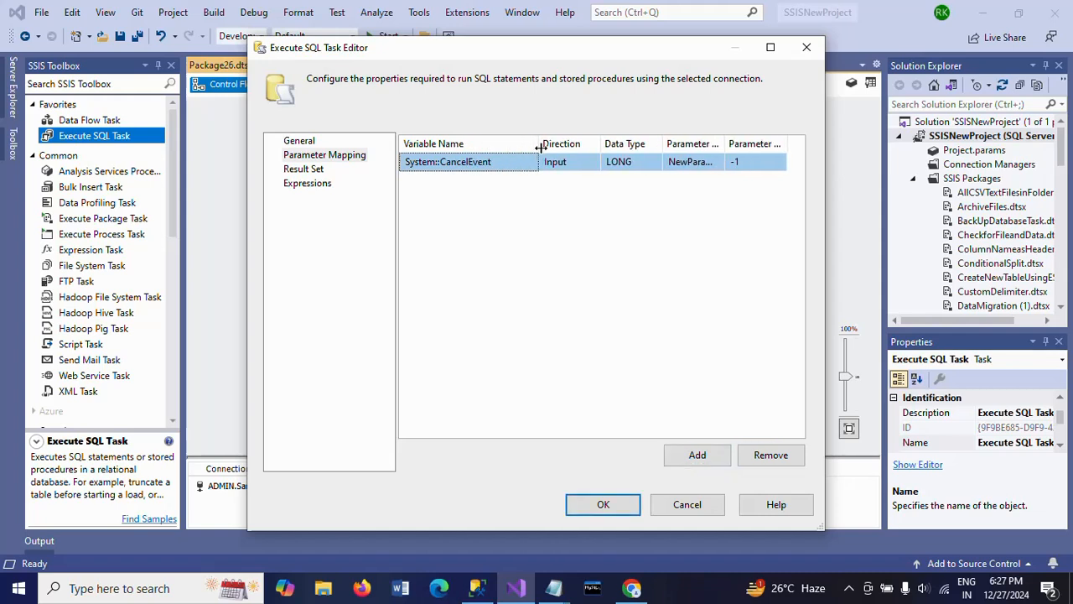
{"action": "left_click", "coordinate": [526, 165]}
{"action": "left_click", "coordinate": [531, 163]}
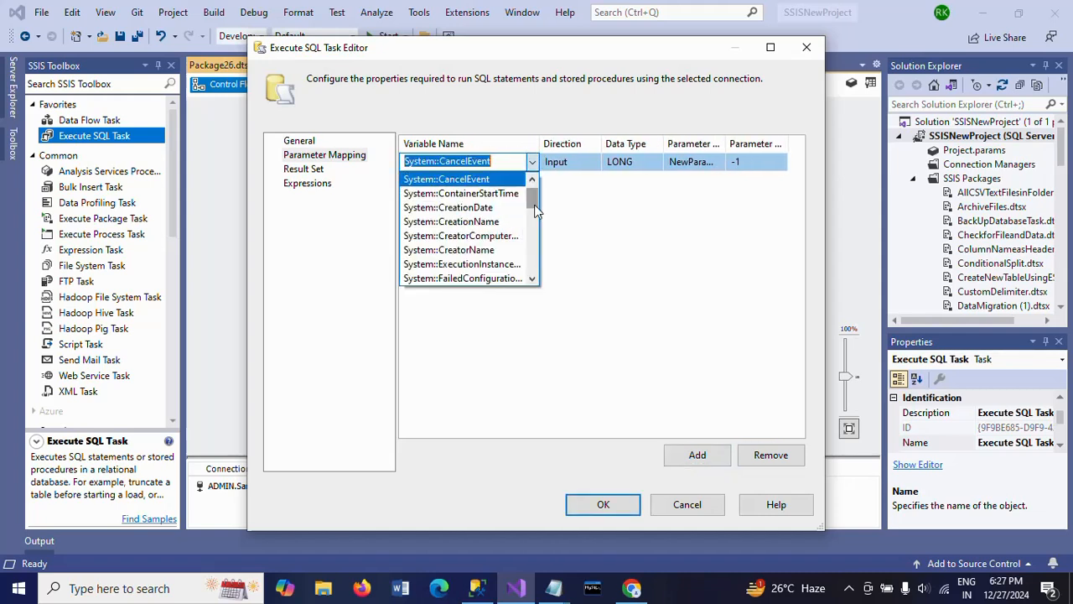
{"action": "left_click_drag", "start_coordinate": [537, 212], "coordinate": [540, 267]}
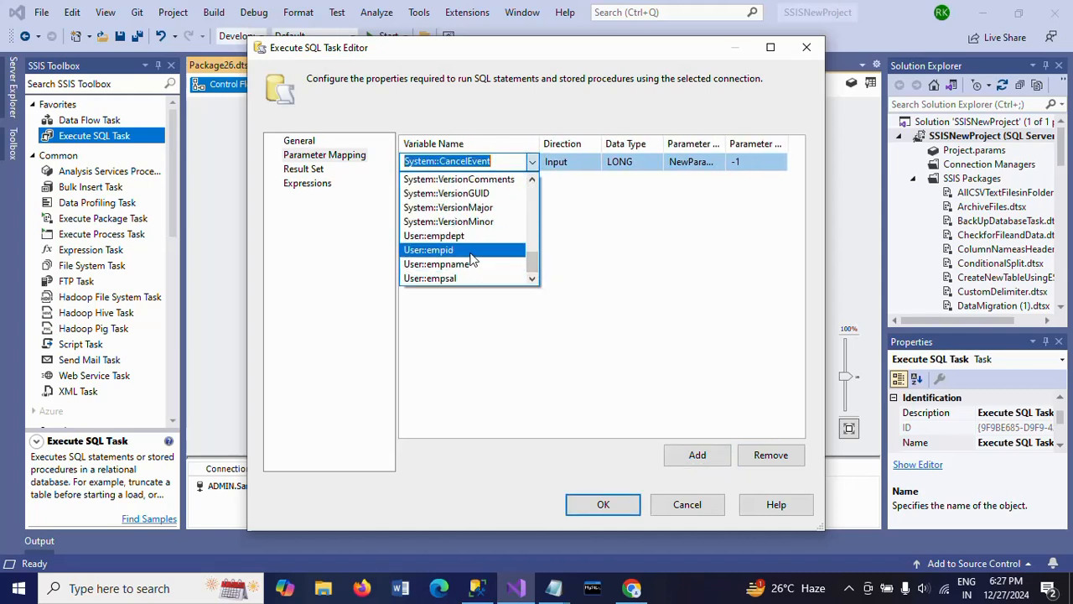
{"action": "left_click", "coordinate": [453, 249]}
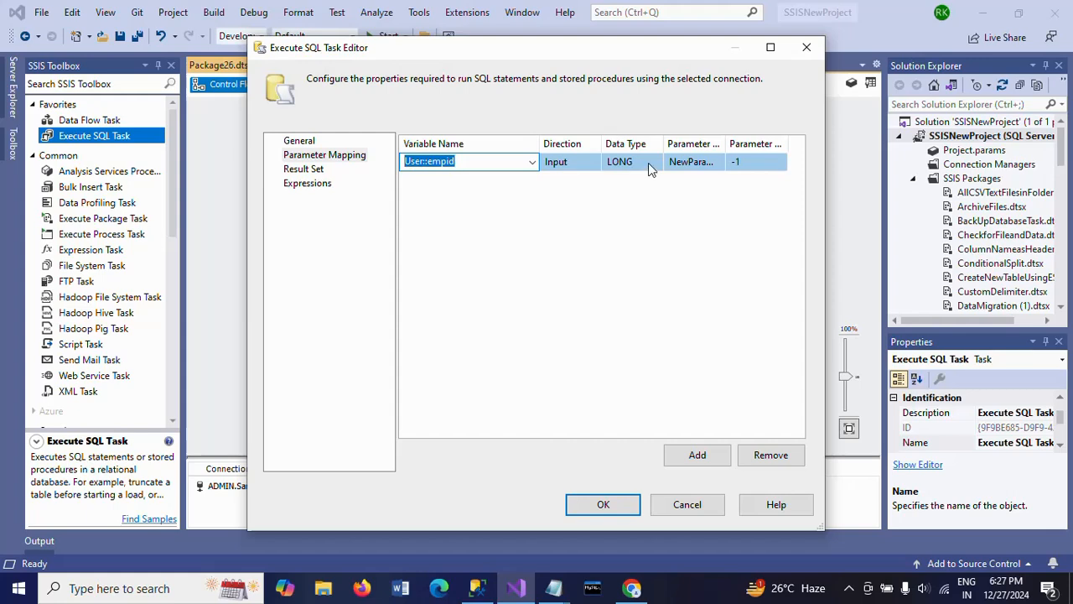
- Enlarge the Execute SQL Task Editor and its data type column, and set the User::empid mapping's data type to LARGE_INTEGER
{"action": "left_click", "coordinate": [673, 164]}
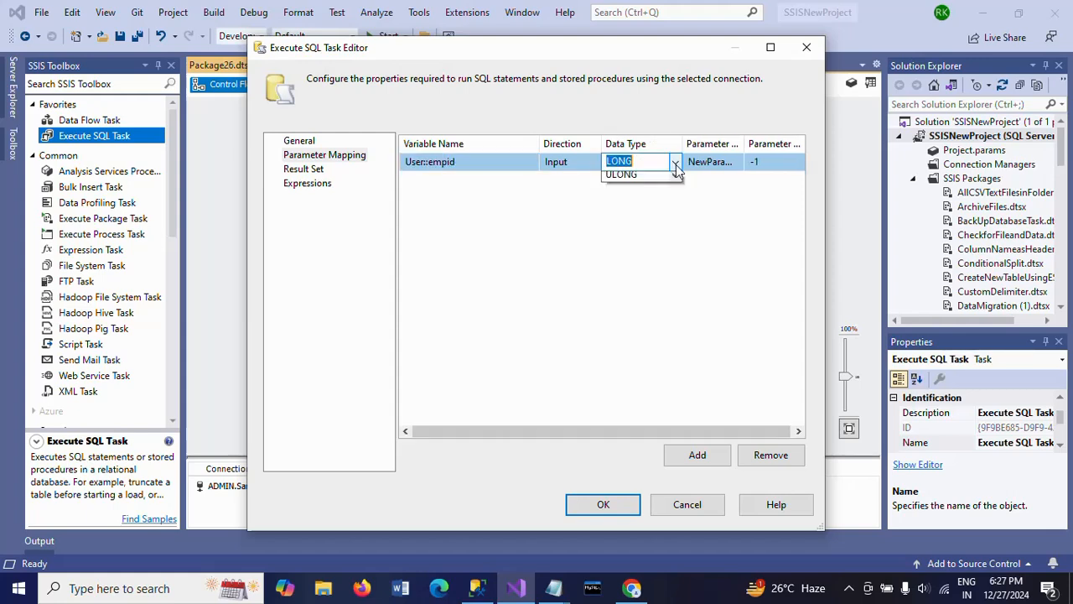
{"action": "left_click", "coordinate": [770, 47]}
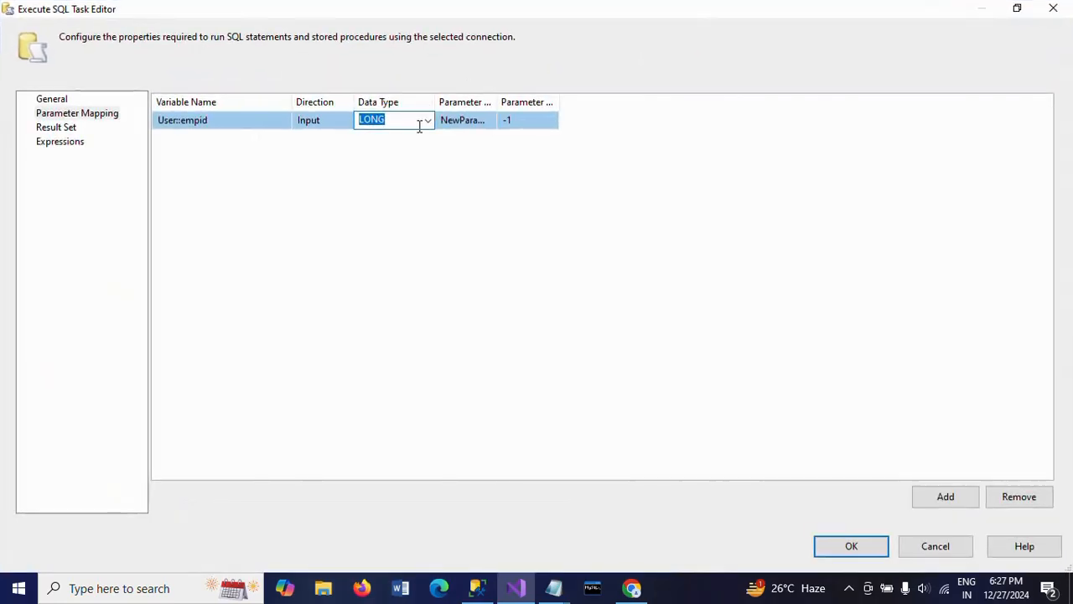
{"action": "left_click_drag", "start_coordinate": [436, 101], "coordinate": [562, 103]}
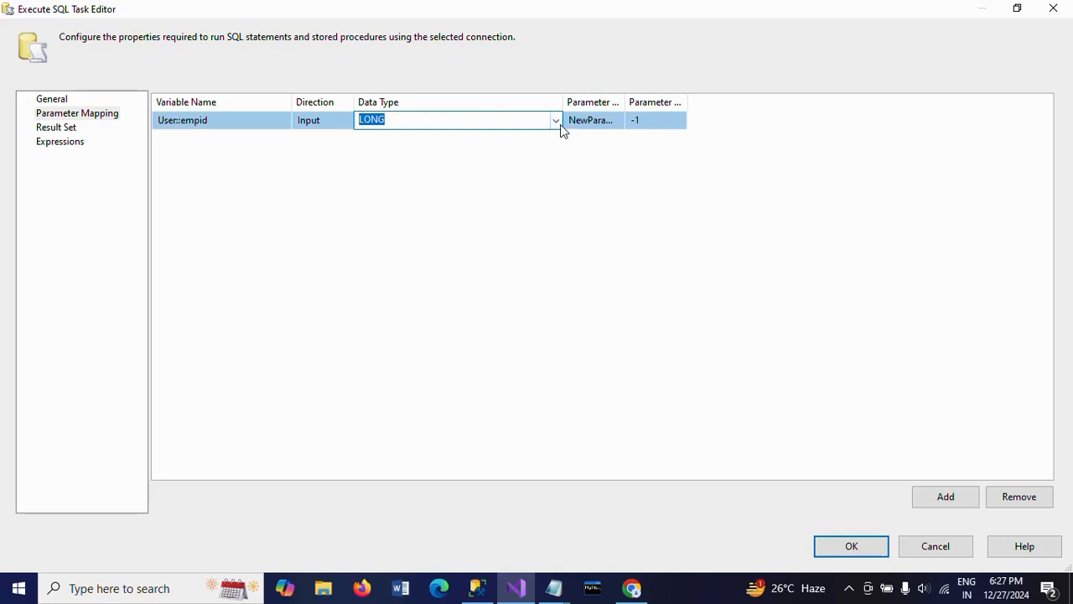
{"action": "left_click", "coordinate": [556, 121]}
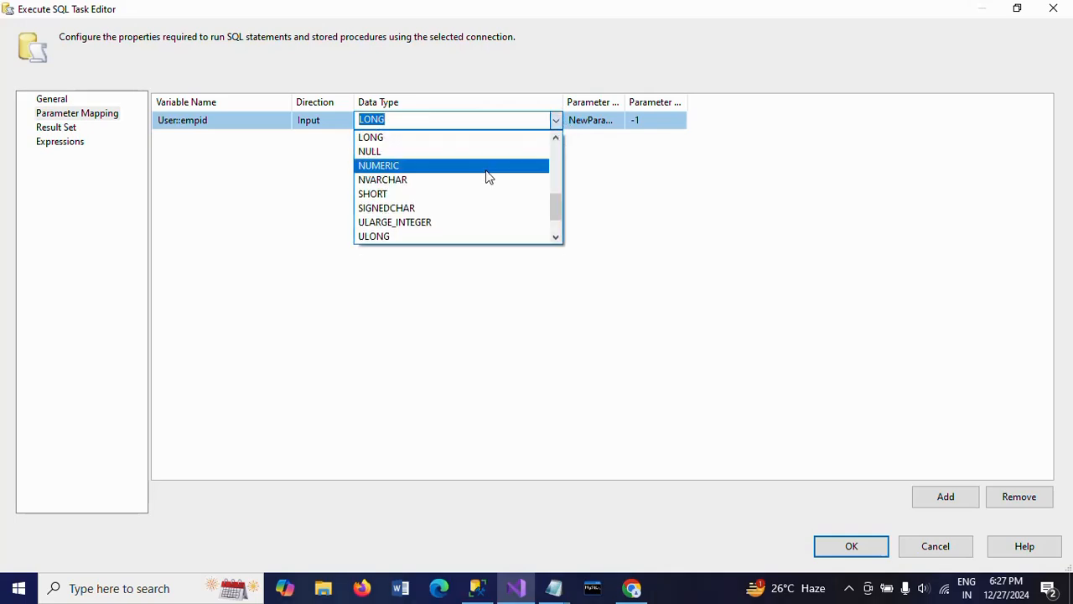
{"action": "scroll", "coordinate": [489, 177], "scroll_direction": "down", "scroll_amount": 1}
{"action": "scroll", "coordinate": [489, 176], "scroll_direction": "up", "scroll_amount": 2}
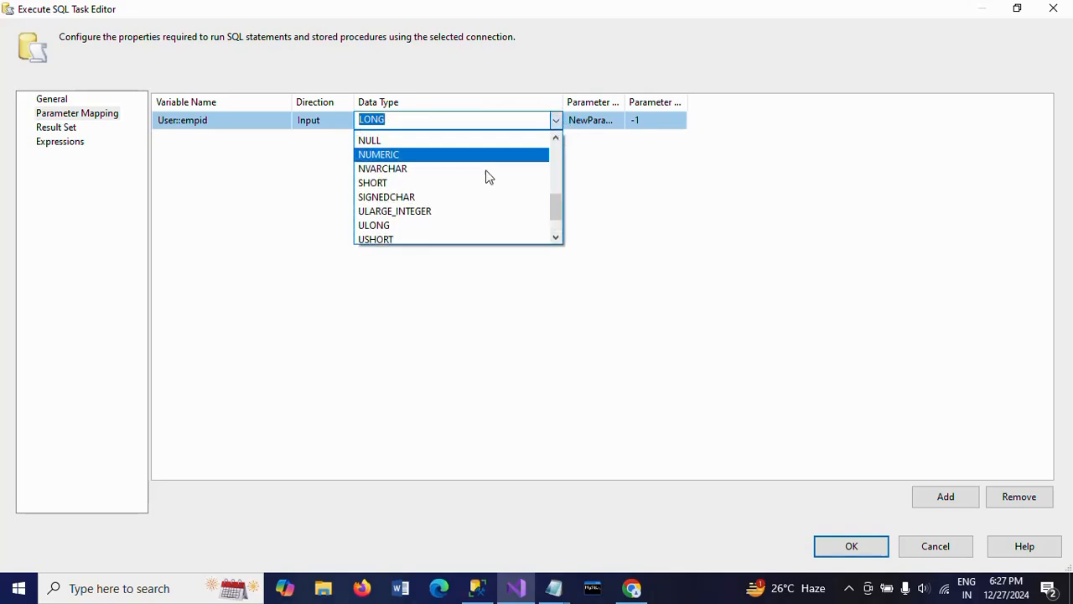
{"action": "left_click", "coordinate": [448, 166]}
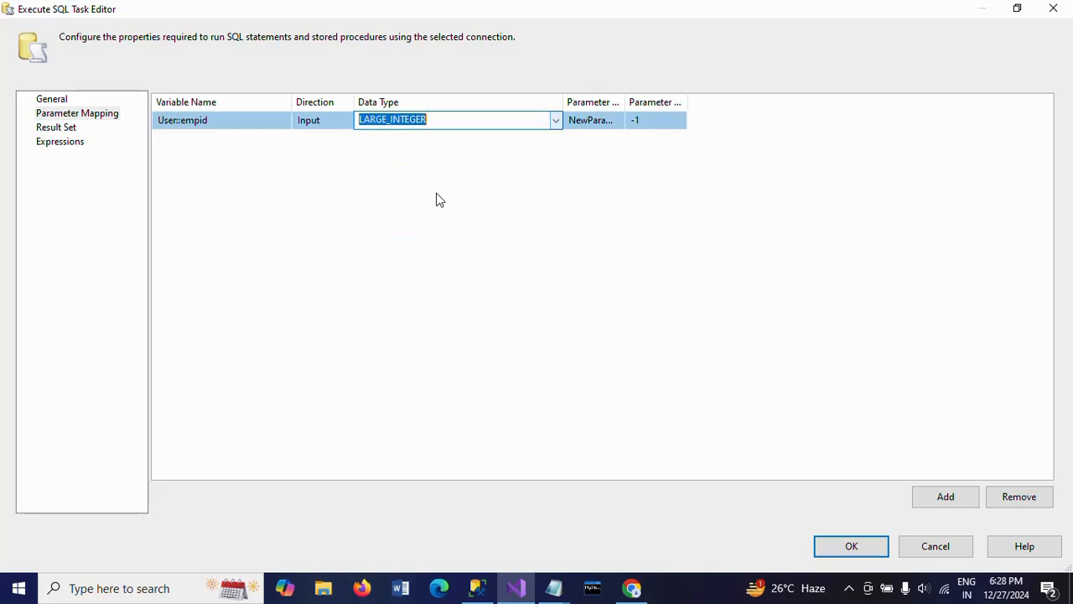
{"action": "left_click", "coordinate": [333, 184]}
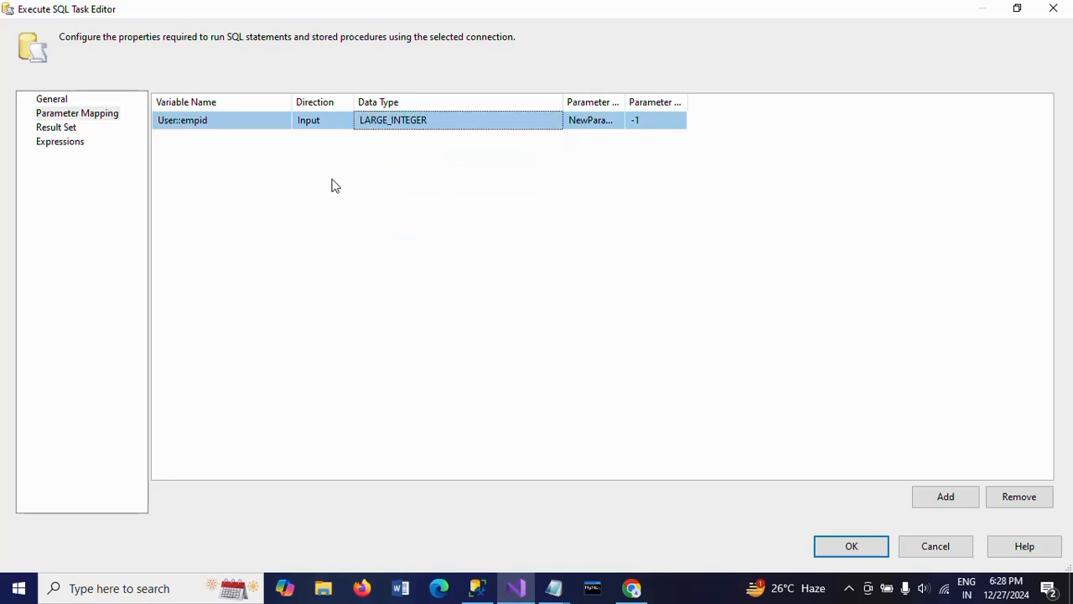
- Set the parameter name of the User::empid mapping to 0
{"action": "left_click", "coordinate": [590, 123]}
{"action": "type", "text": "0"}
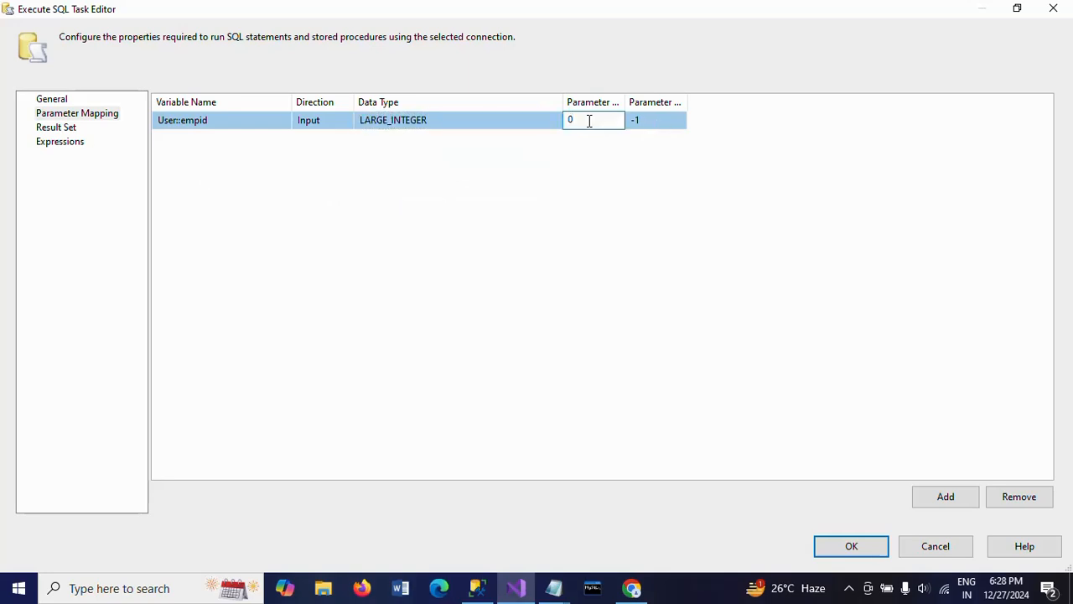
{"action": "left_click", "coordinate": [570, 275]}
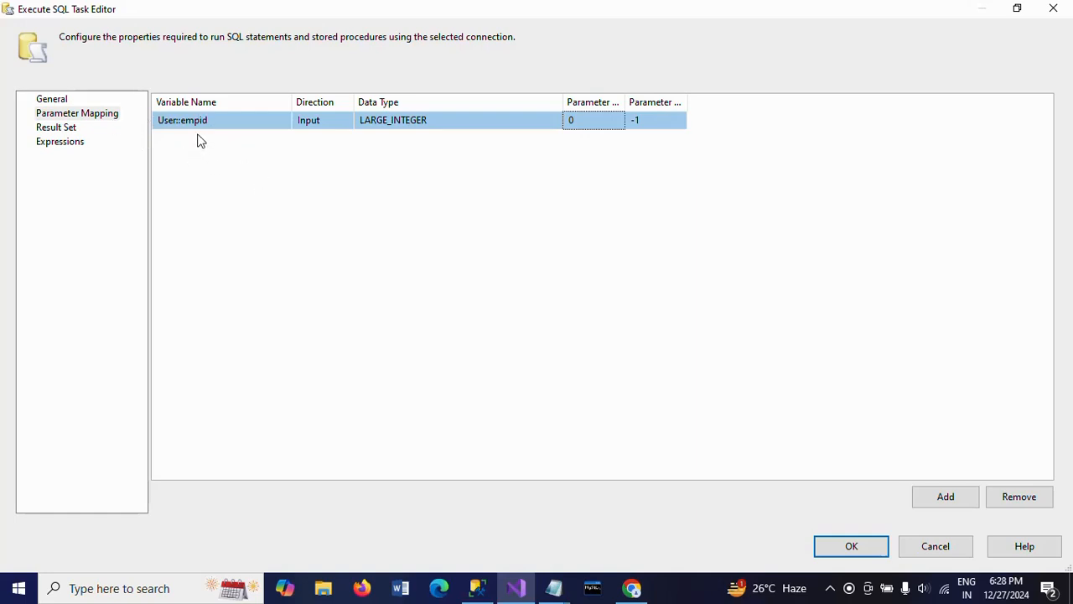
- Check the EmpInsert procedure in SQL Server Management Studio, and add a second parameter mapping with the variable User::empdept in the Execute SQL Task
{"action": "left_click", "coordinate": [478, 588]}
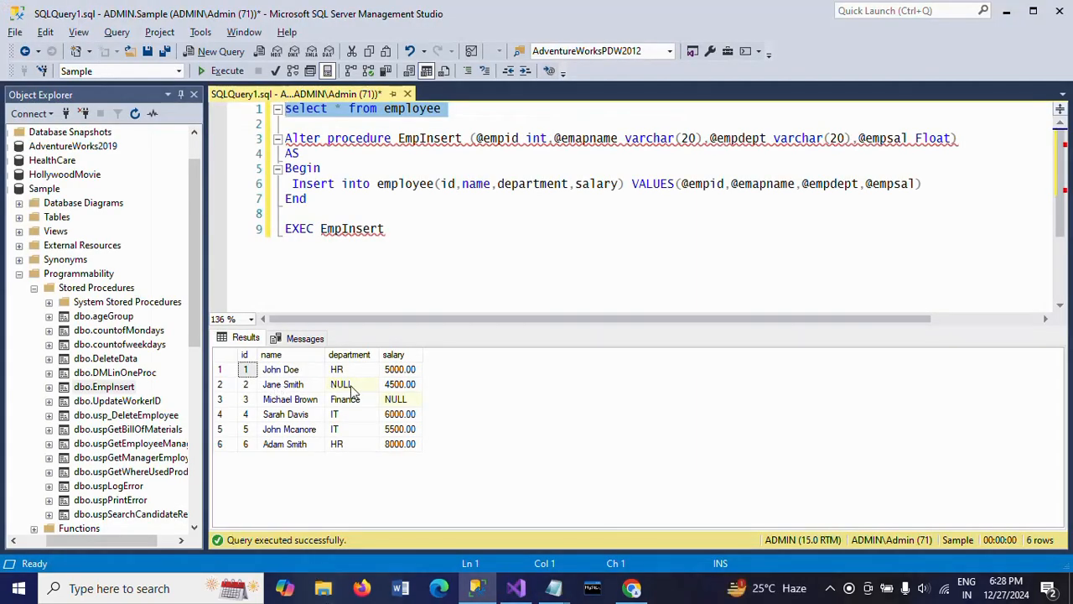
{"action": "key", "text": "alt+Tab"}
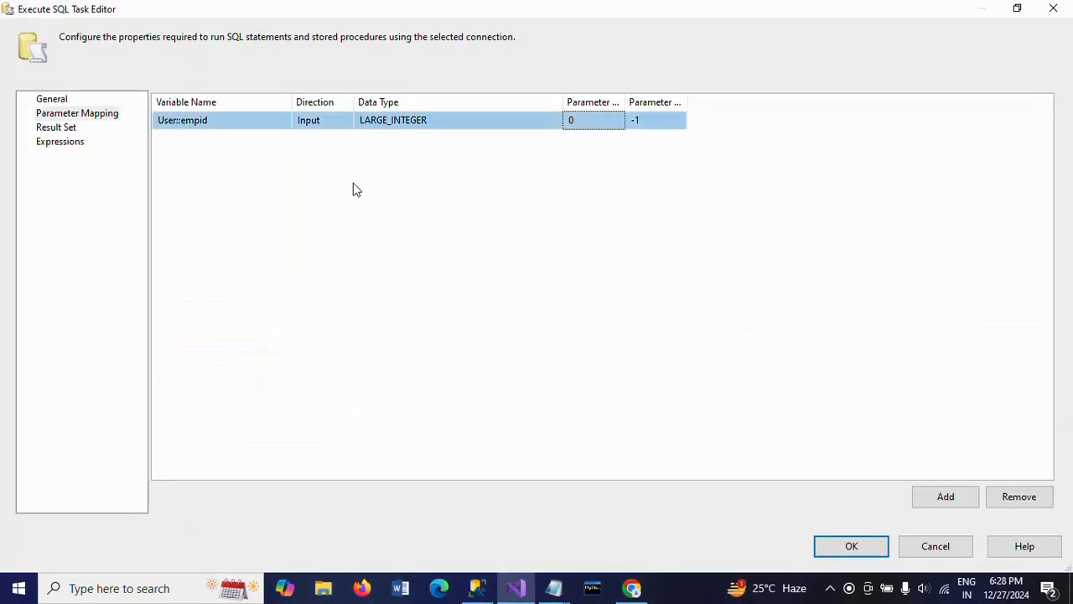
{"action": "left_click", "coordinate": [931, 499]}
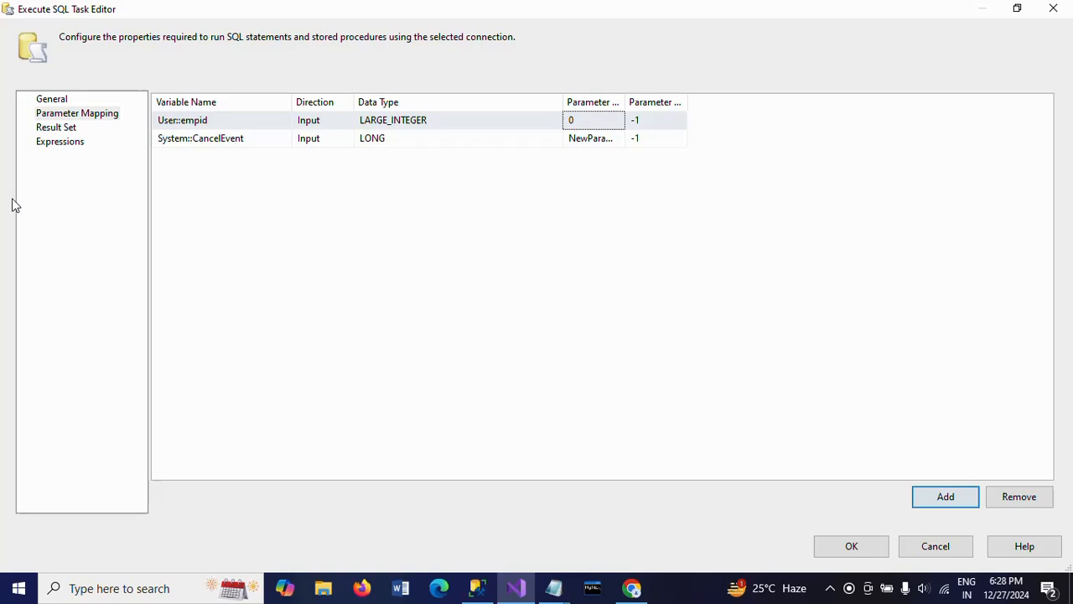
{"action": "left_click", "coordinate": [275, 141]}
{"action": "left_click", "coordinate": [285, 139]}
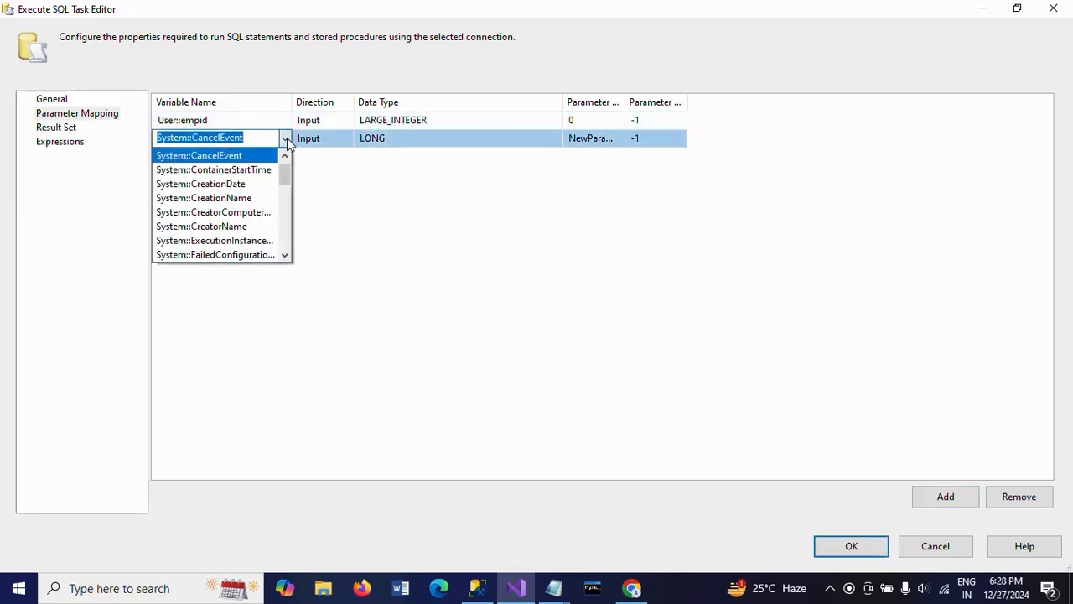
{"action": "left_click_drag", "start_coordinate": [284, 171], "coordinate": [283, 251]}
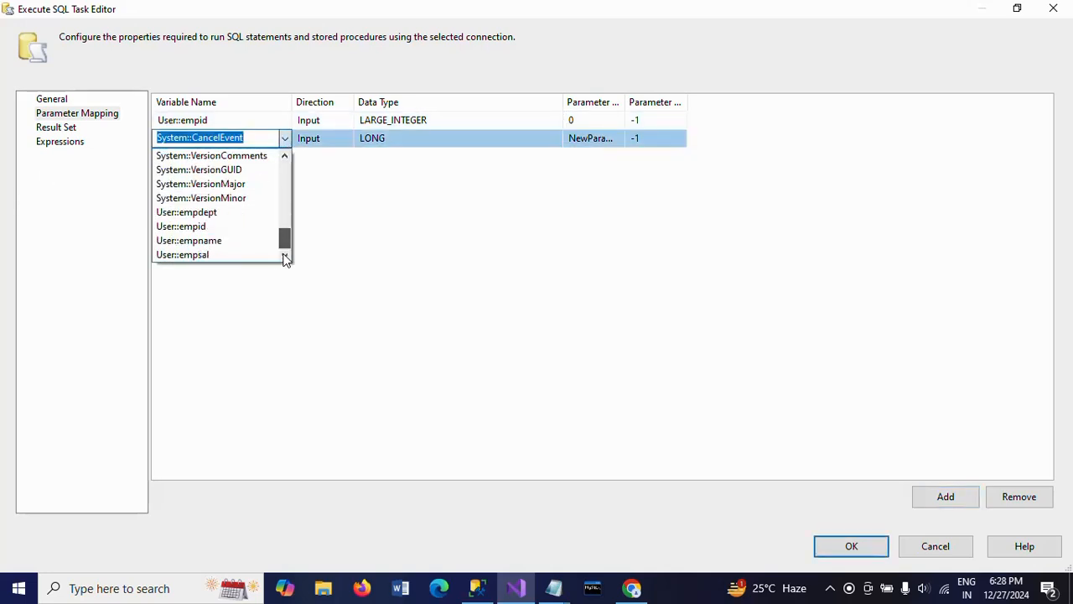
{"action": "left_click", "coordinate": [201, 213]}
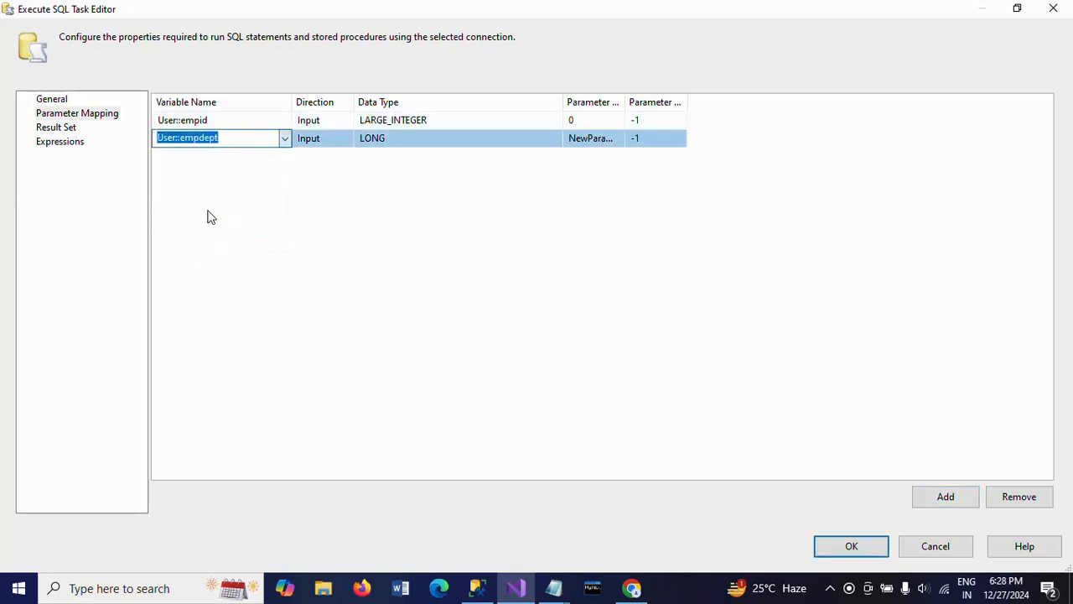
- Set the second parameter mapping's data type to VARCHAR and its parameter name to 1
{"action": "left_click", "coordinate": [455, 137]}
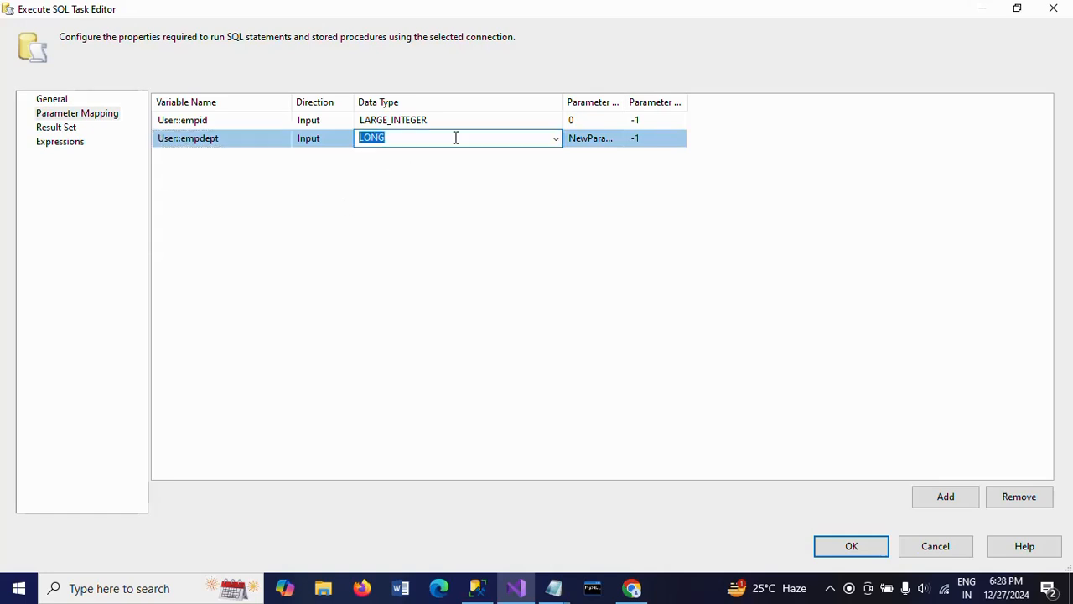
{"action": "left_click", "coordinate": [556, 138]}
{"action": "scroll", "coordinate": [425, 250], "scroll_direction": "down", "scroll_amount": 1}
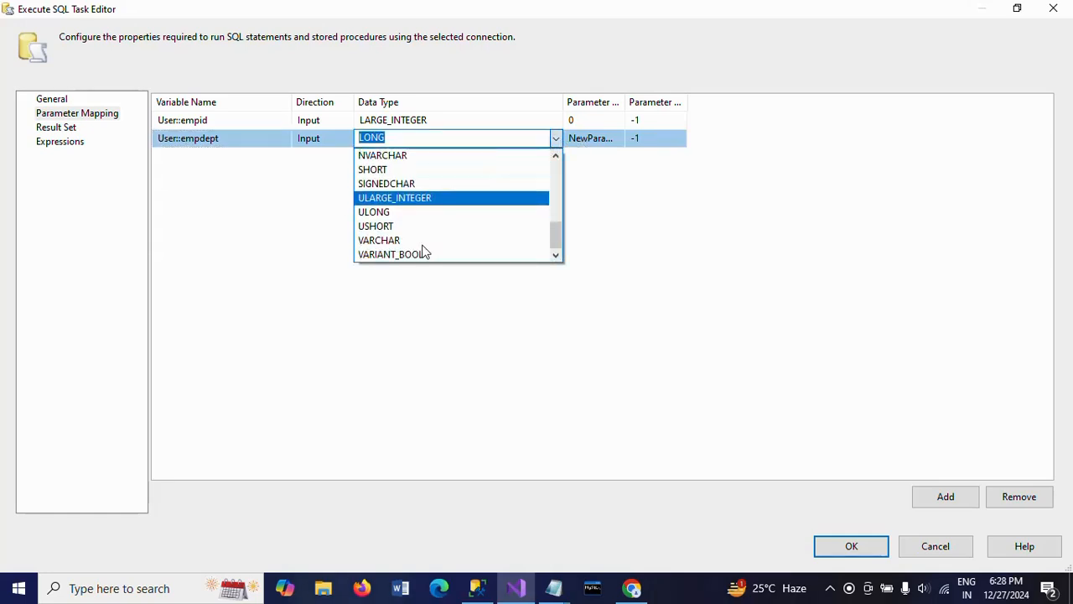
{"action": "left_click", "coordinate": [423, 240]}
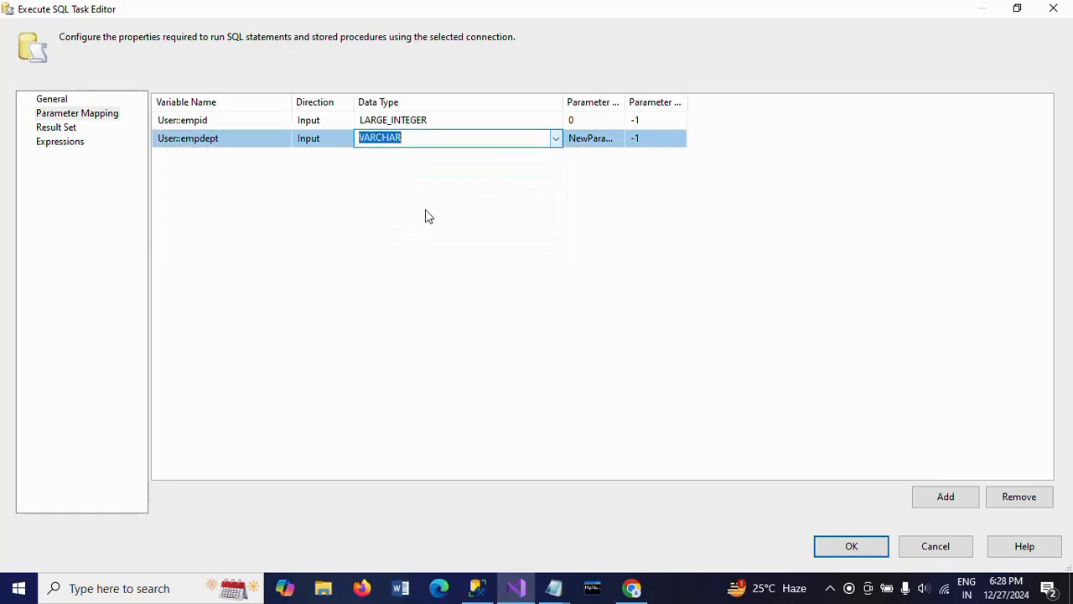
{"action": "left_click", "coordinate": [584, 139]}
{"action": "type", "text": "1"}
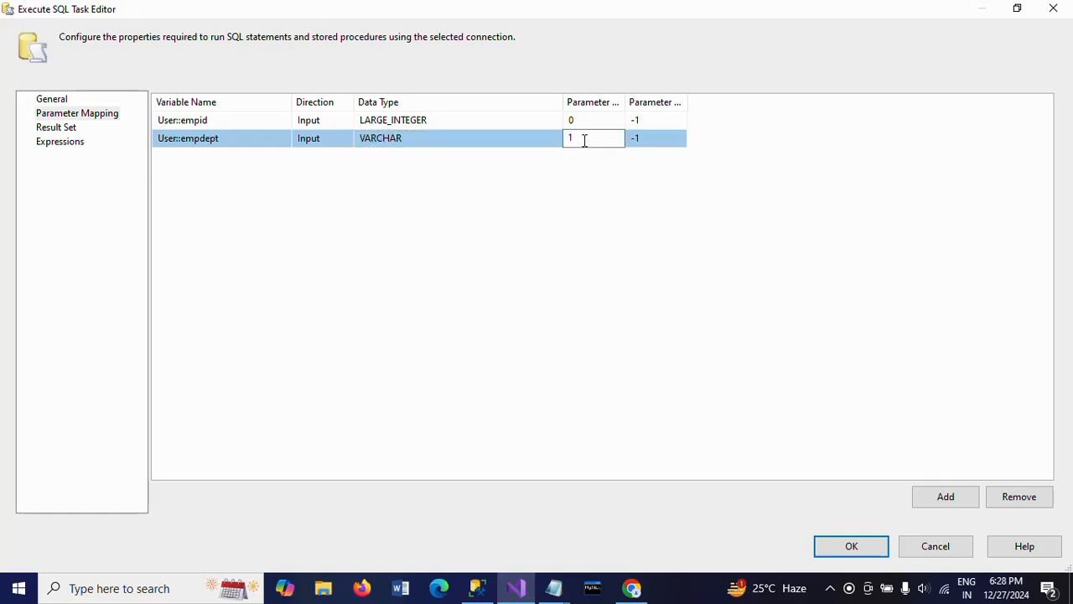
{"action": "key", "text": "Return"}
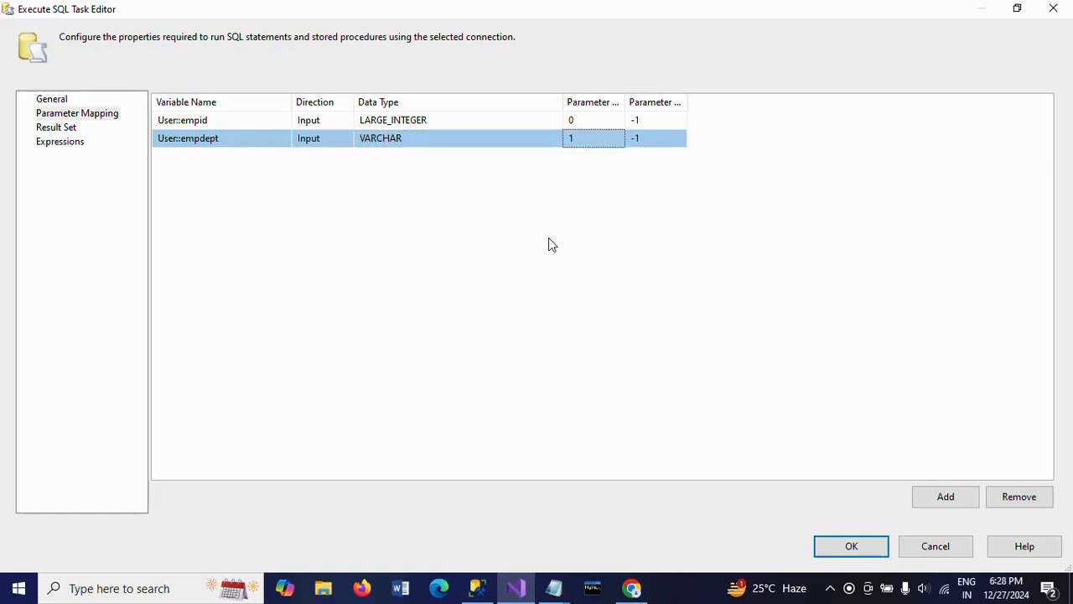
- Add a third parameter mapping and change the second mapping's variable to User::empname
{"action": "left_click", "coordinate": [928, 503]}
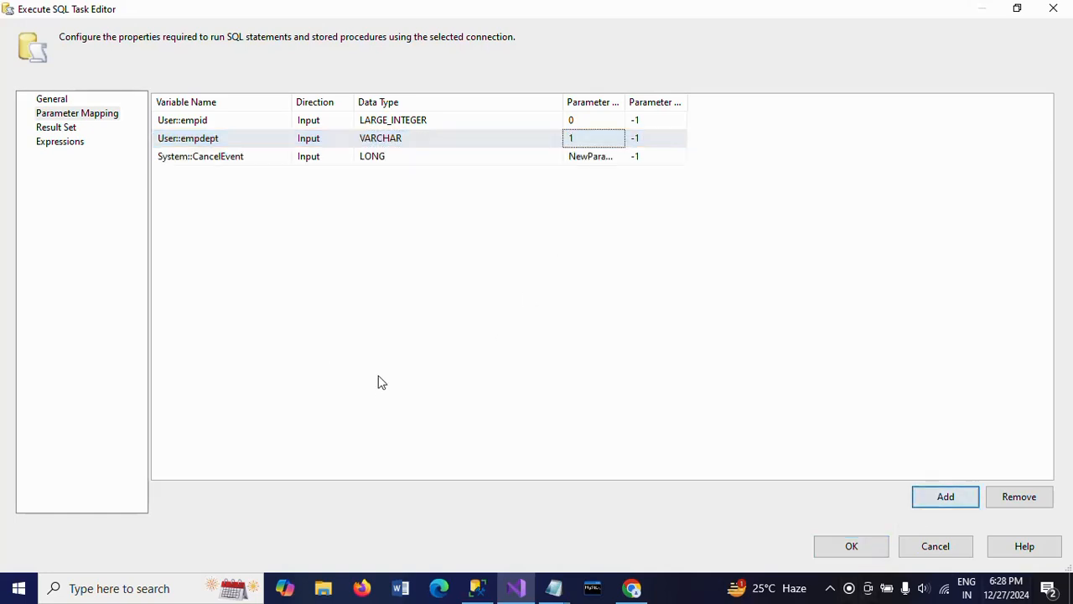
{"action": "left_click", "coordinate": [249, 144]}
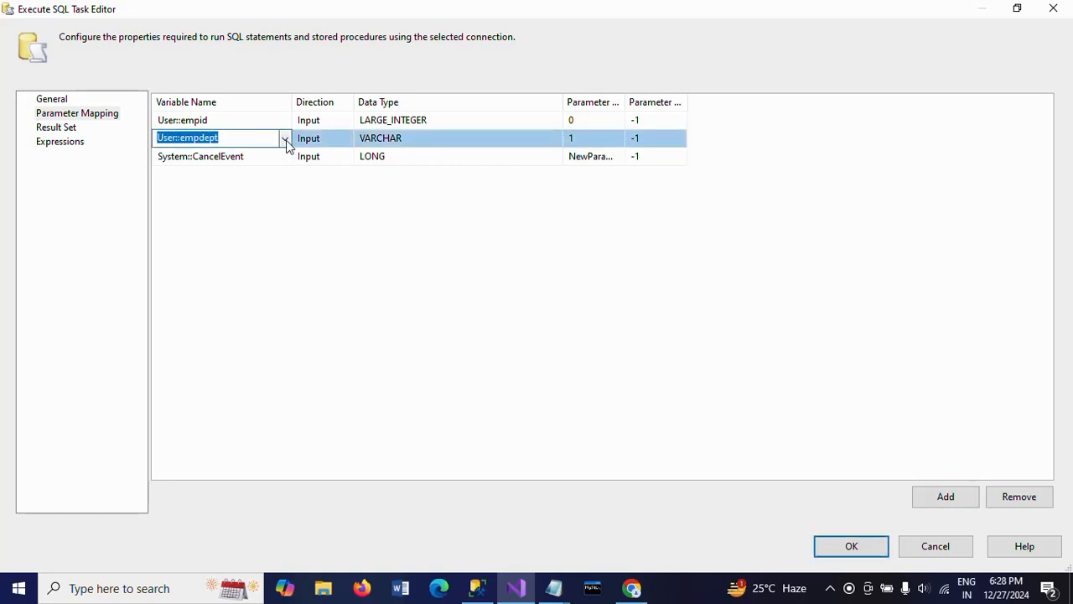
{"action": "left_click", "coordinate": [284, 138]}
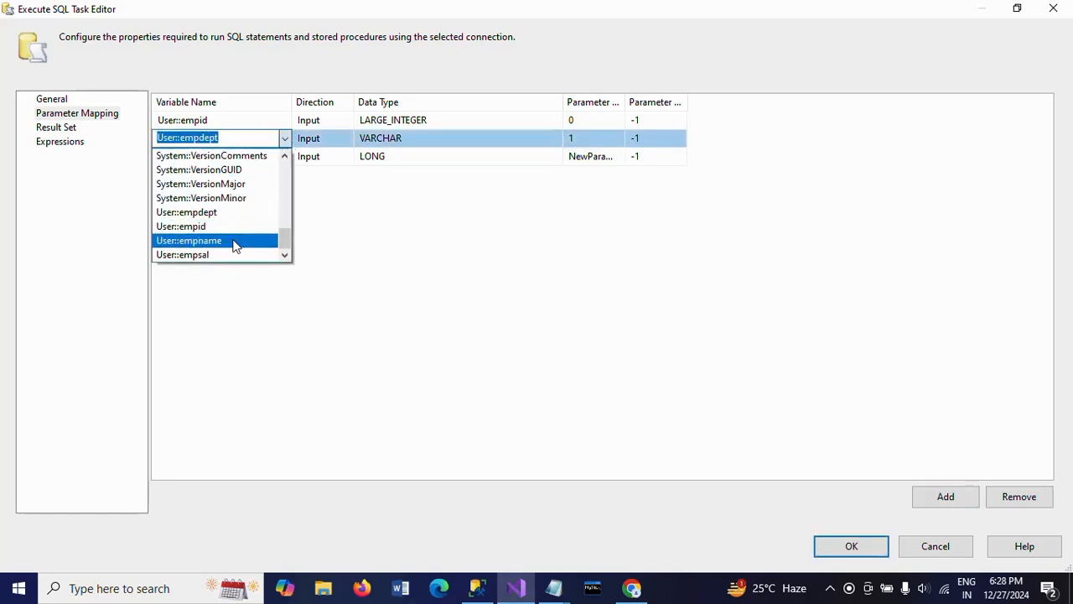
{"action": "left_click", "coordinate": [235, 241]}
- Assign the variable User::empdept to the third parameter mapping
{"action": "left_click", "coordinate": [255, 156]}
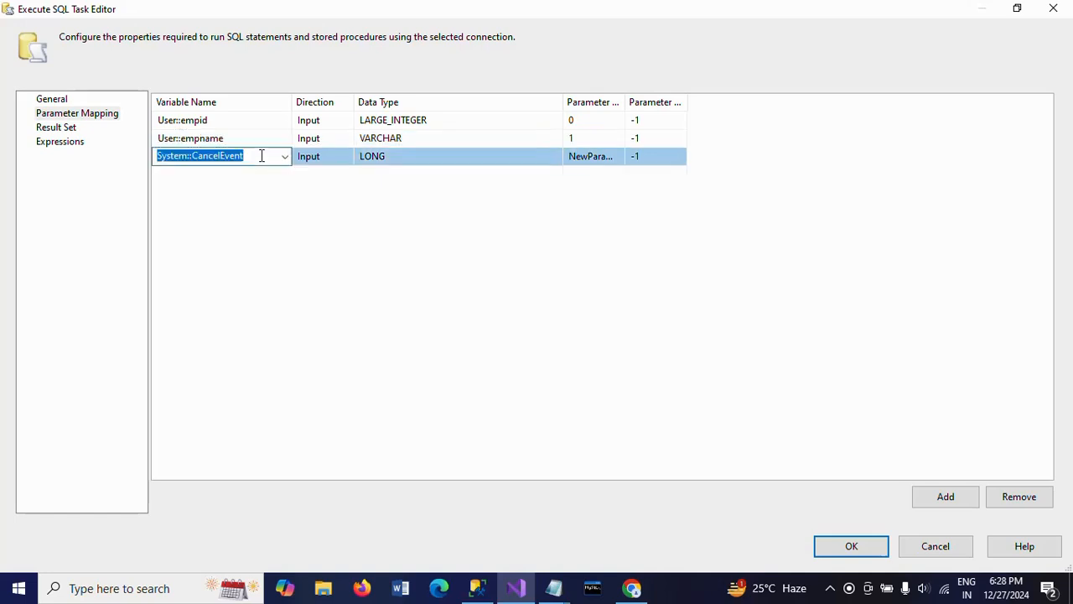
{"action": "left_click", "coordinate": [285, 158]}
{"action": "left_click_drag", "start_coordinate": [288, 195], "coordinate": [286, 254]}
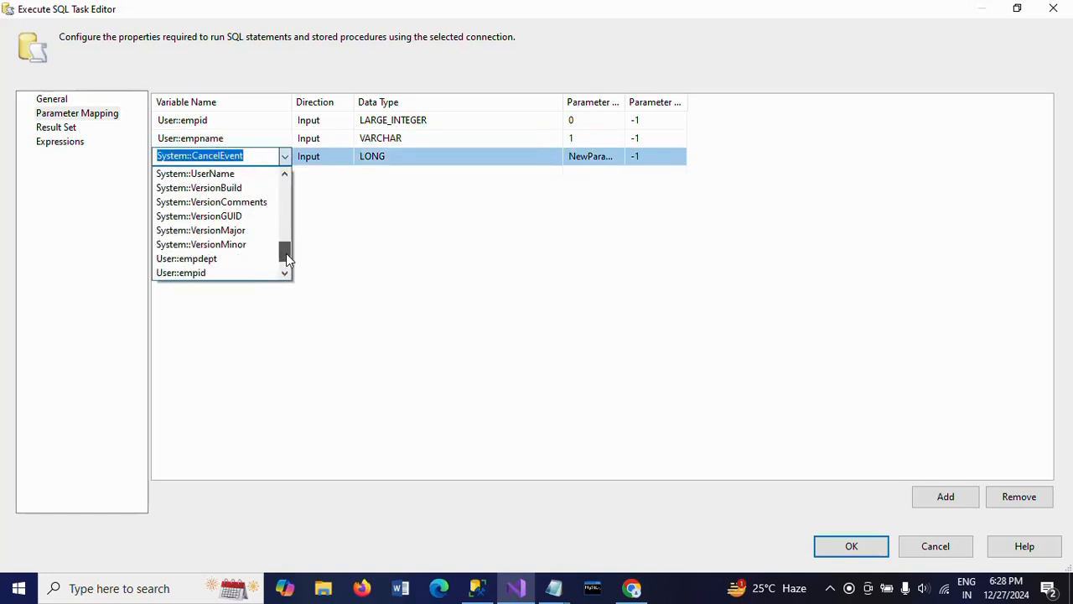
{"action": "left_click", "coordinate": [242, 257]}
{"action": "left_click", "coordinate": [449, 232]}
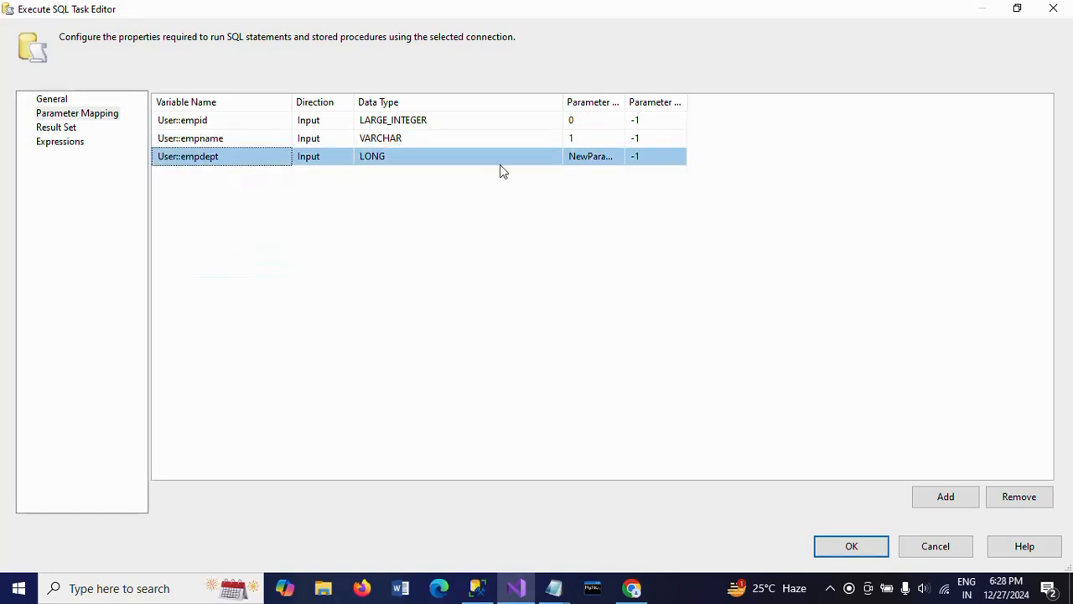
- Set the User::empdept mapping's parameter name to 2 and its data type to VARCHAR, widening the parameter name column
{"action": "left_click", "coordinate": [593, 157]}
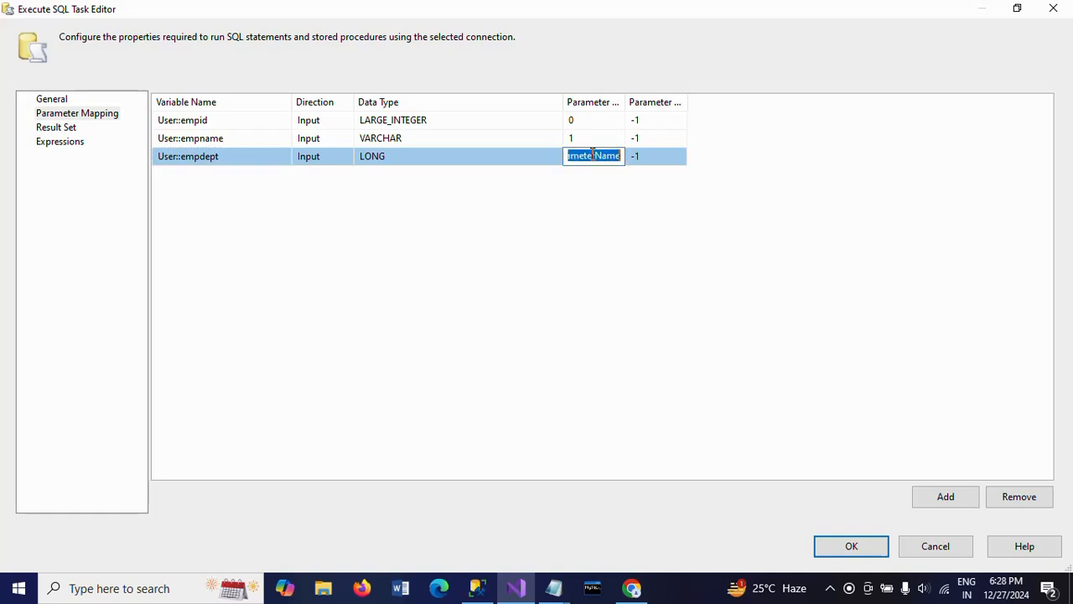
{"action": "type", "text": "2"}
{"action": "left_click", "coordinate": [421, 179]}
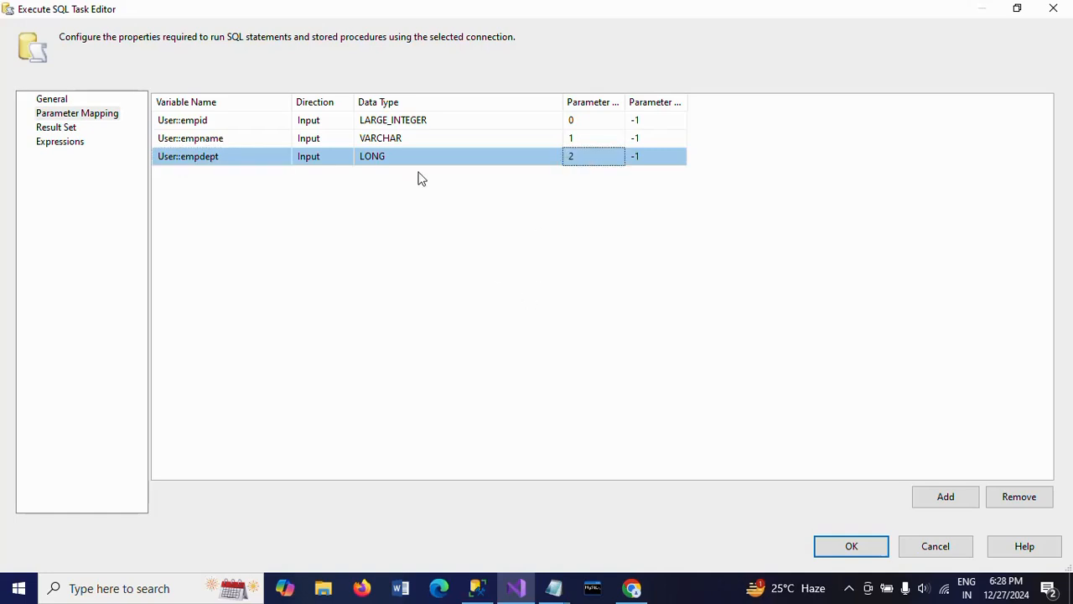
{"action": "left_click", "coordinate": [535, 157]}
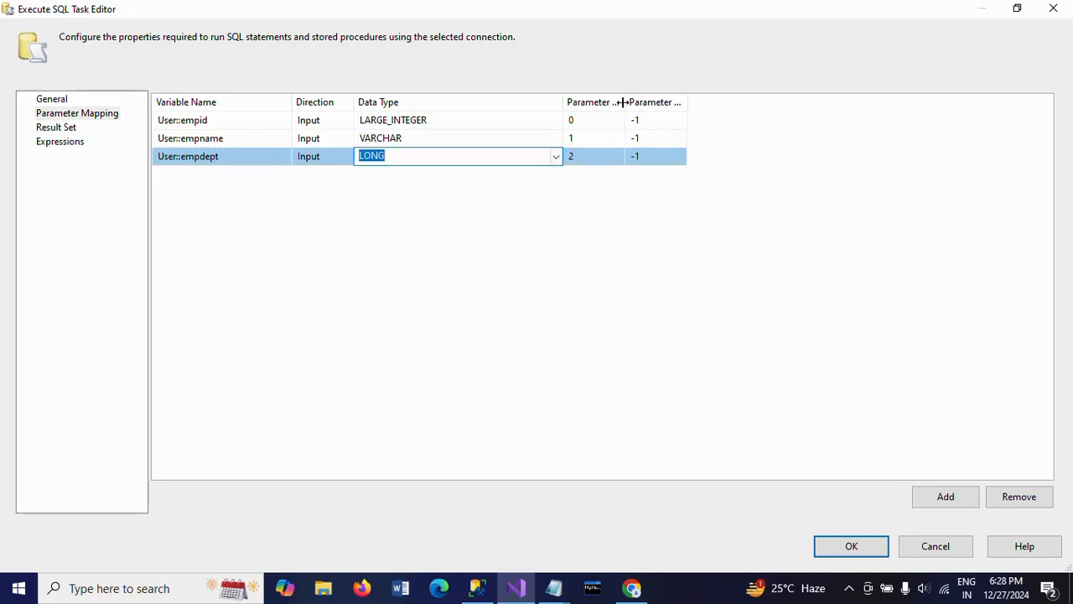
{"action": "left_click_drag", "start_coordinate": [624, 101], "coordinate": [669, 100]}
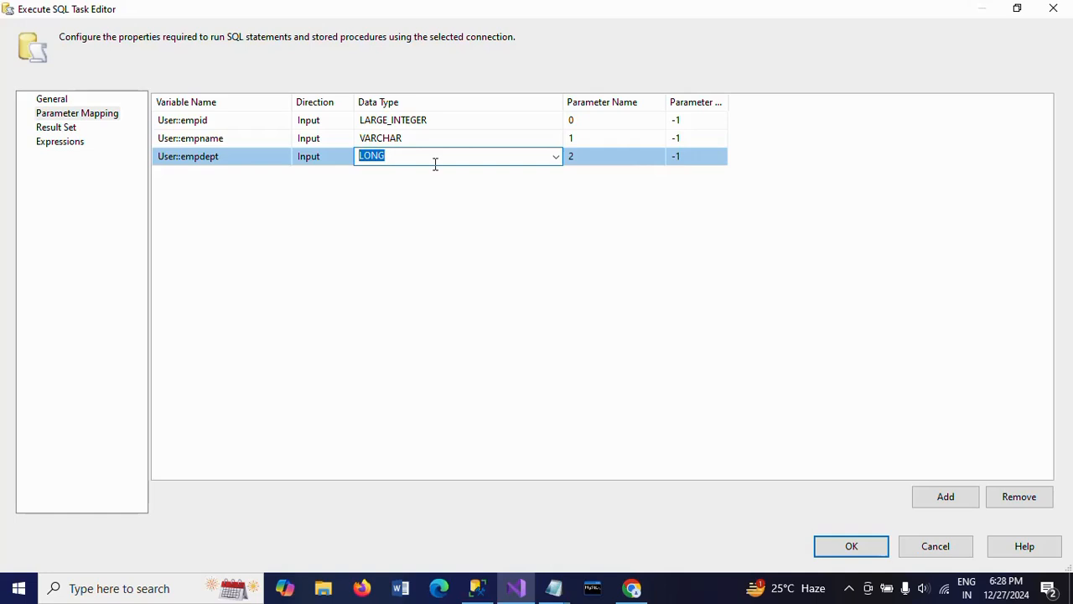
{"action": "type", "text": "VA"}
{"action": "key", "text": "alt+Down"}
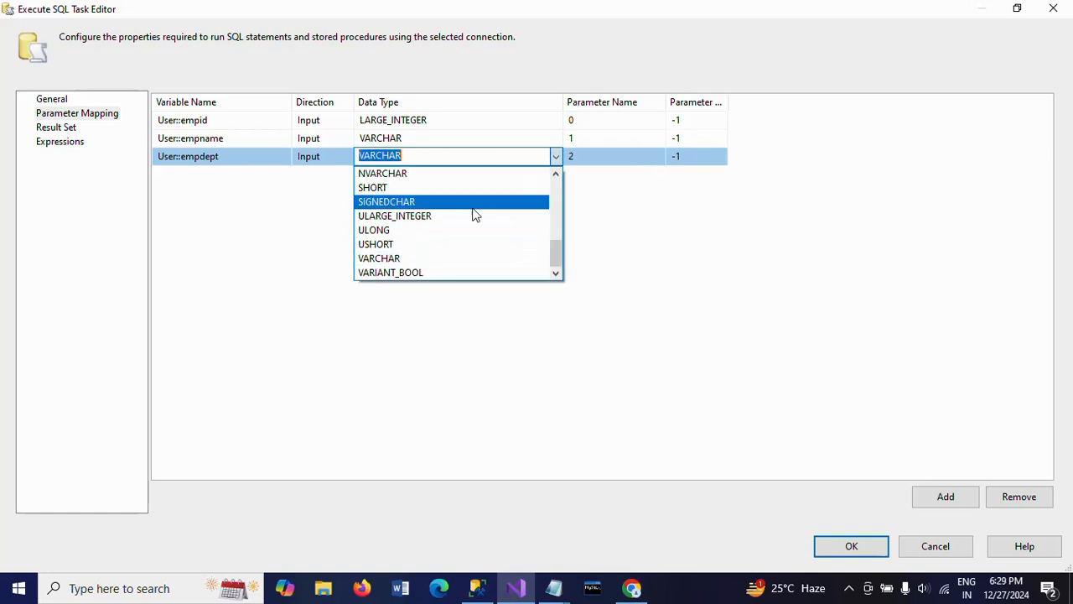
{"action": "left_click", "coordinate": [406, 257]}
- Add a fourth parameter mapping and assign the variable User::empsal to it
{"action": "key", "text": "alt+Tab"}
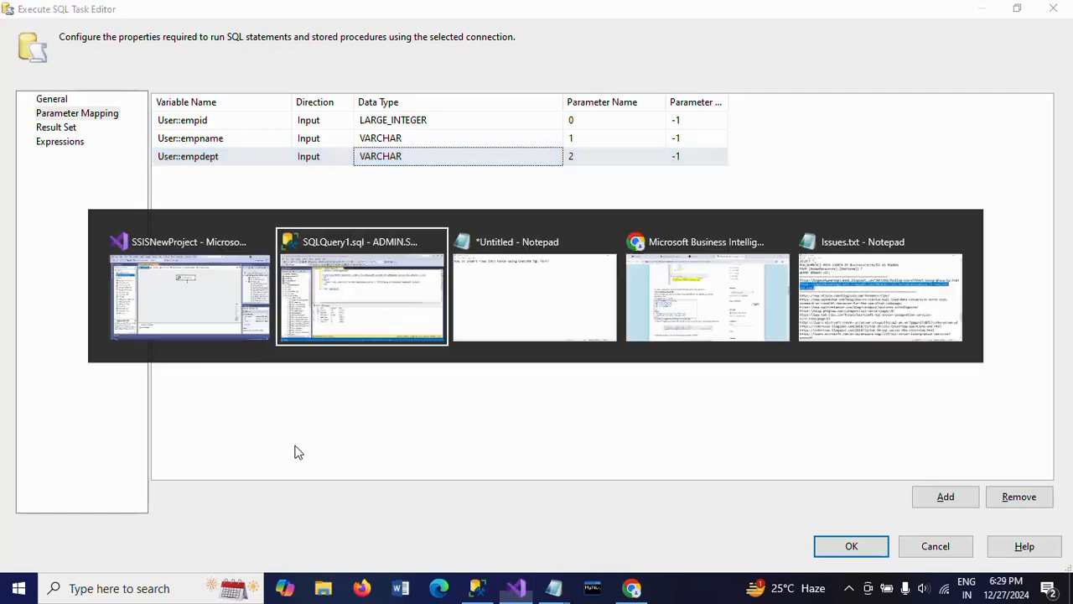
{"action": "key", "text": "alt+Tab"}
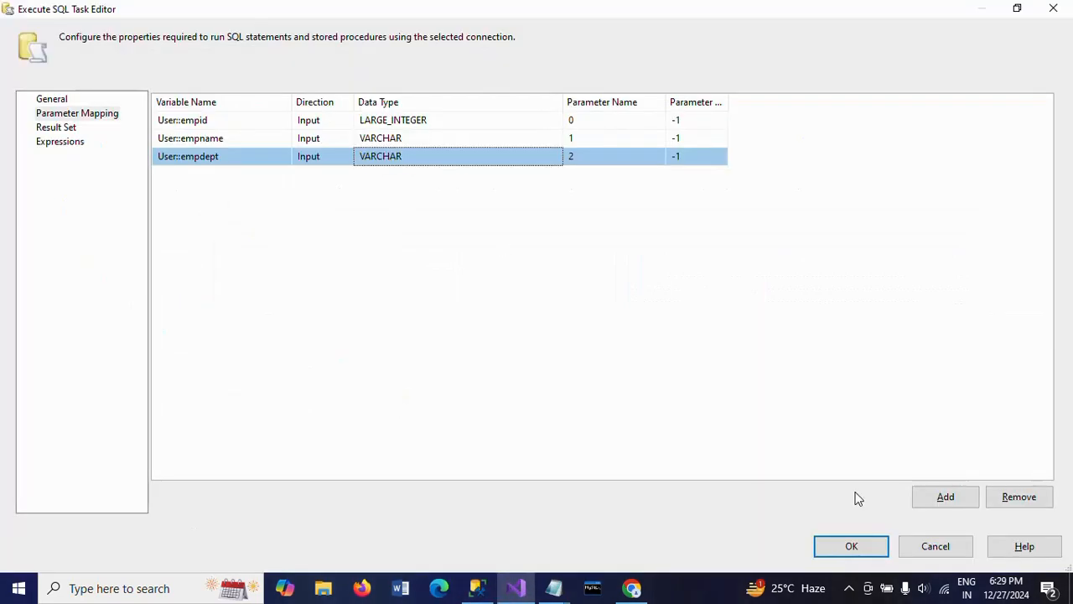
{"action": "left_click", "coordinate": [947, 498]}
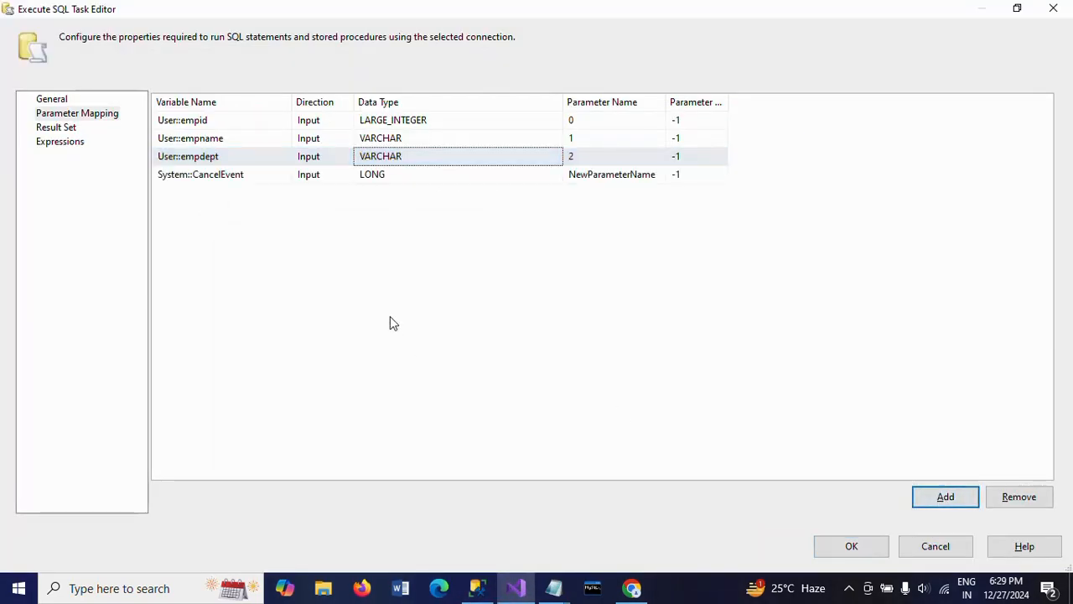
{"action": "left_click", "coordinate": [270, 176]}
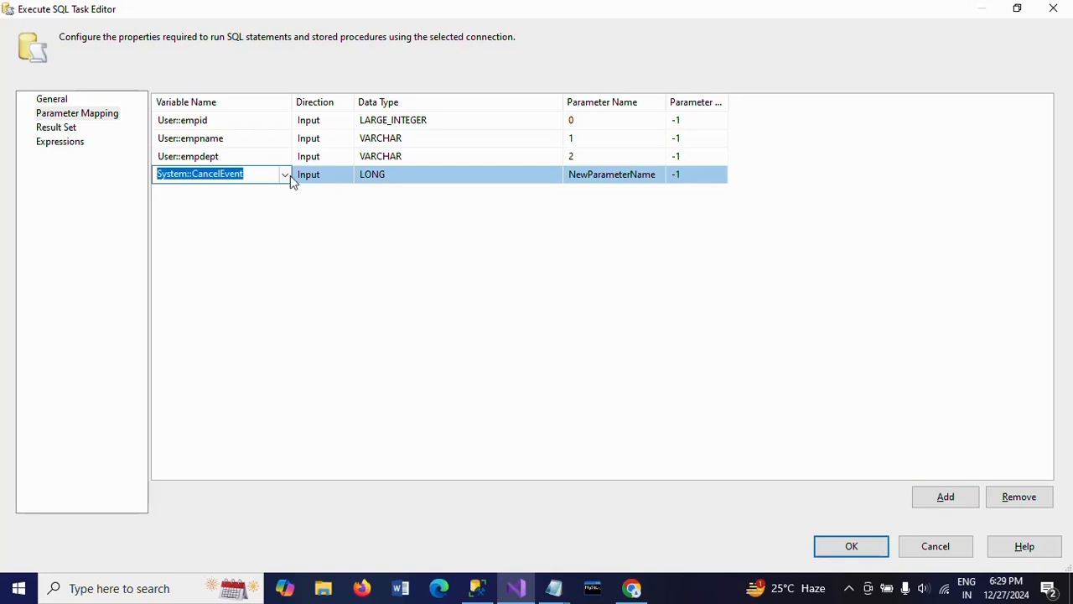
{"action": "left_click", "coordinate": [285, 175]}
{"action": "left_click_drag", "start_coordinate": [284, 207], "coordinate": [242, 312]}
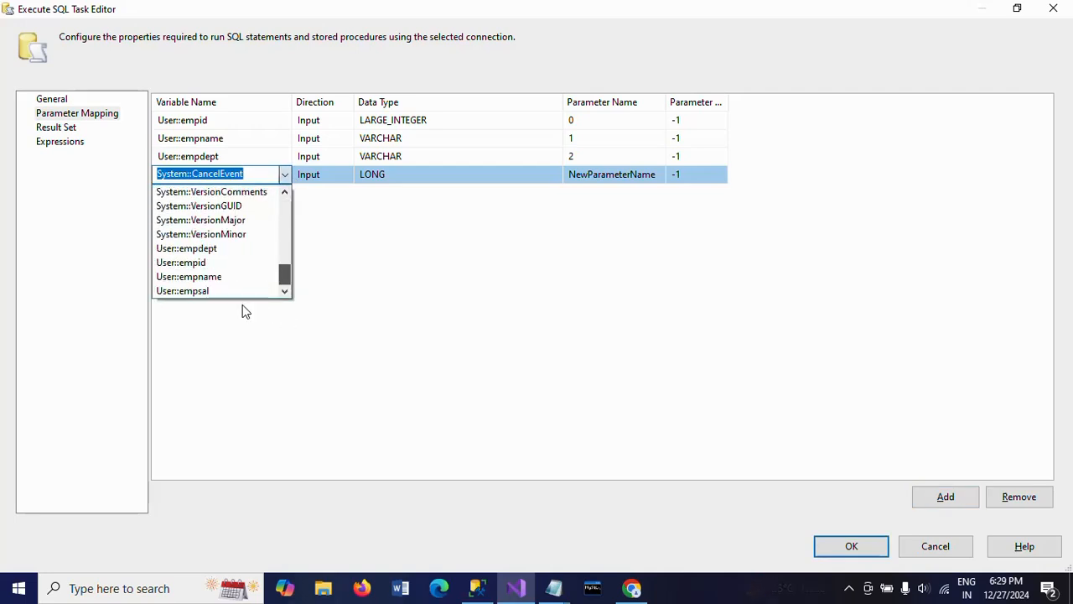
{"action": "left_click", "coordinate": [220, 295]}
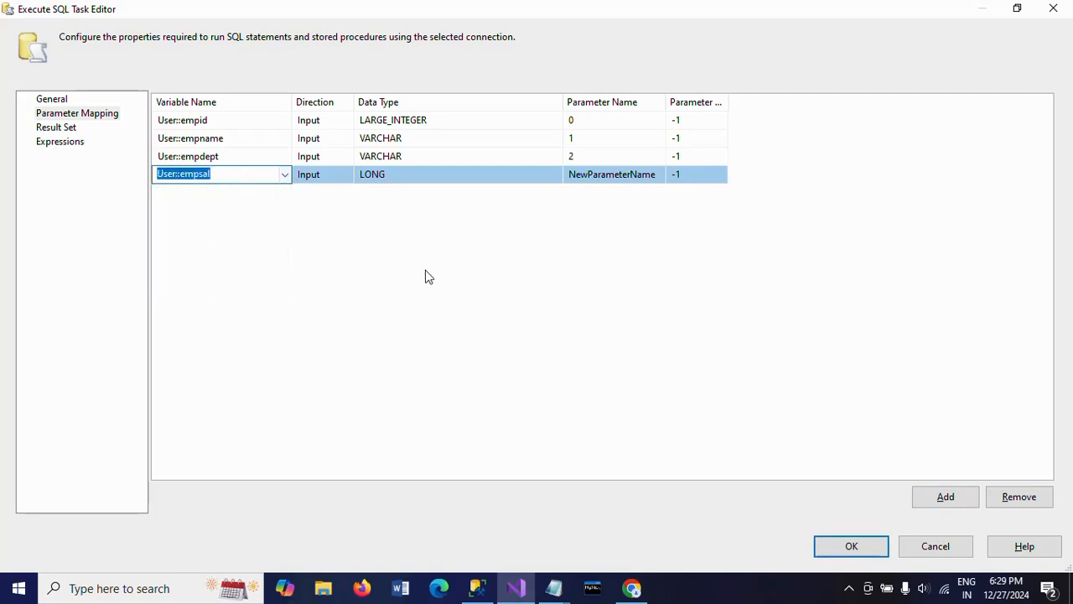
- Set the User::empsal mapping's data type to FLOAT
{"action": "left_click", "coordinate": [438, 175]}
{"action": "left_click", "coordinate": [554, 175]}
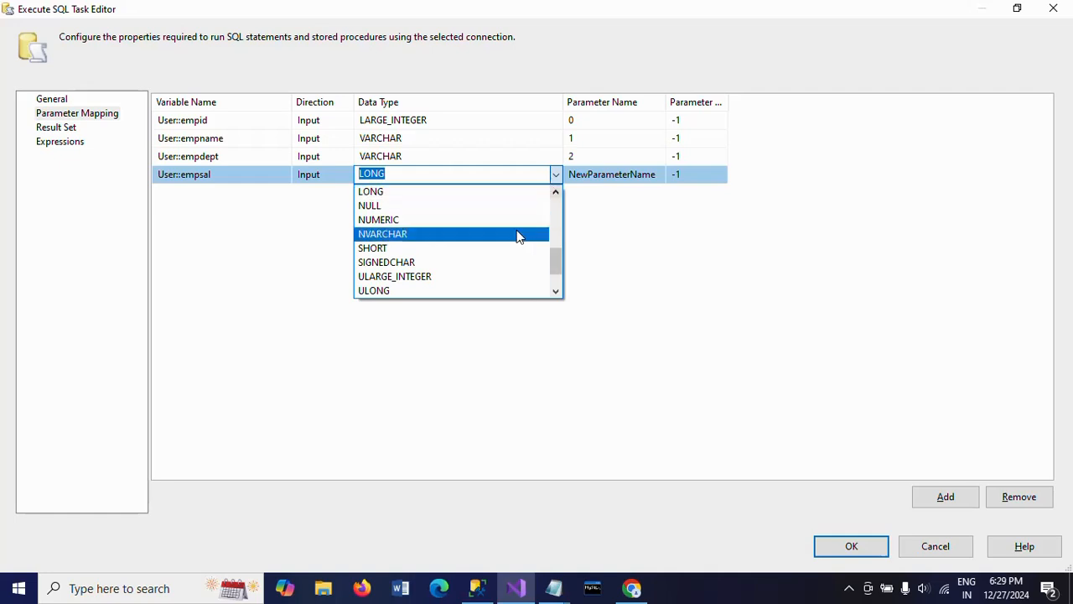
{"action": "scroll", "coordinate": [516, 238], "scroll_direction": "up", "scroll_amount": 4}
{"action": "scroll", "coordinate": [444, 250], "scroll_direction": "down", "scroll_amount": 2}
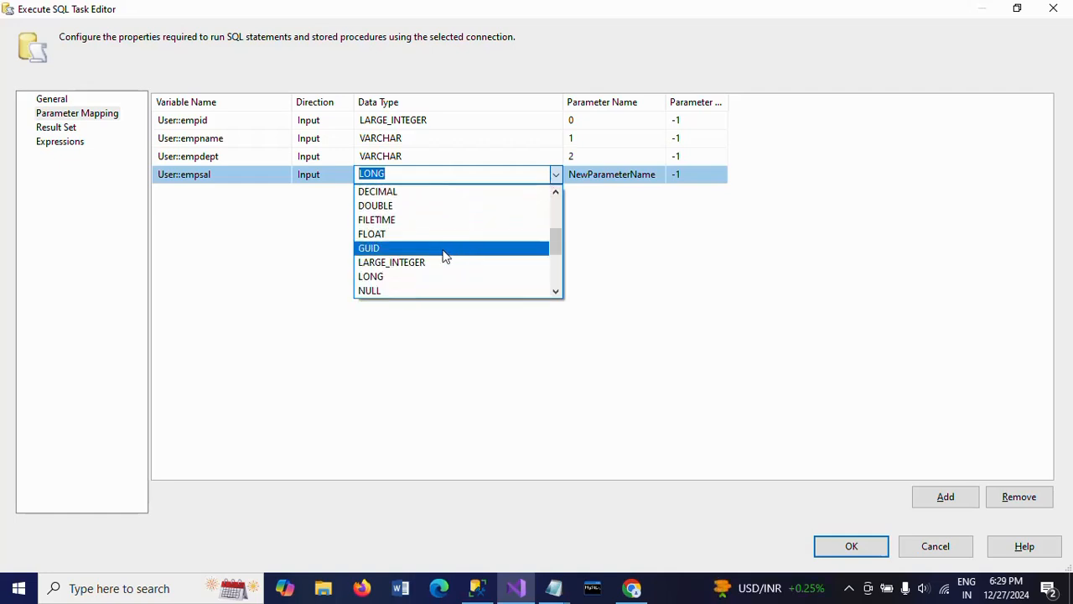
{"action": "left_click", "coordinate": [392, 241]}
{"action": "left_click", "coordinate": [487, 278]}
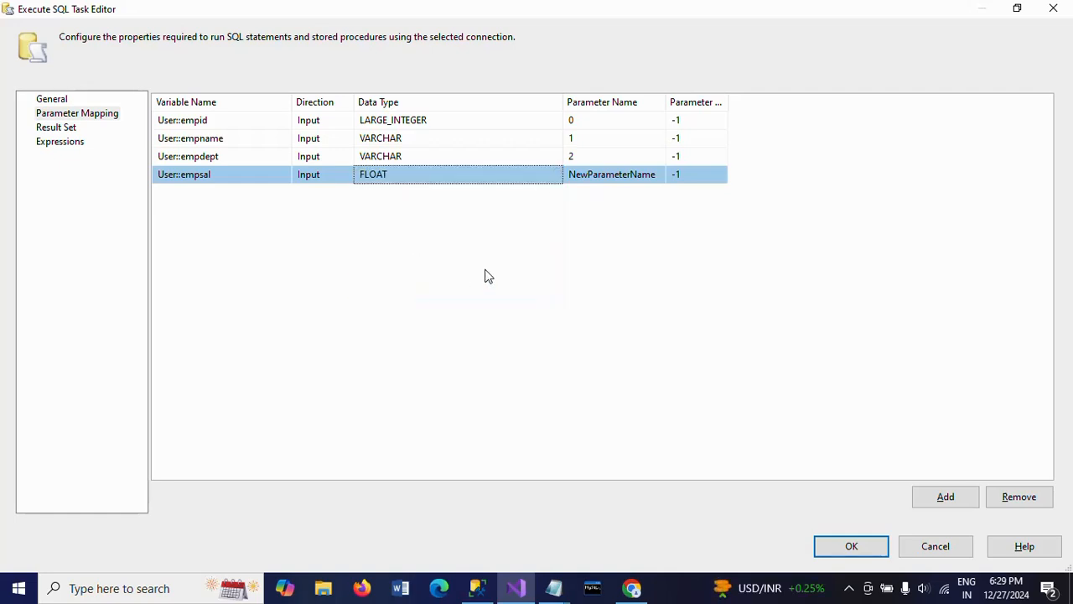
- Set the User::empsal mapping's parameter name to 3 and accept the task's settings
{"action": "left_click", "coordinate": [604, 173]}
{"action": "double_click", "coordinate": [604, 172]}
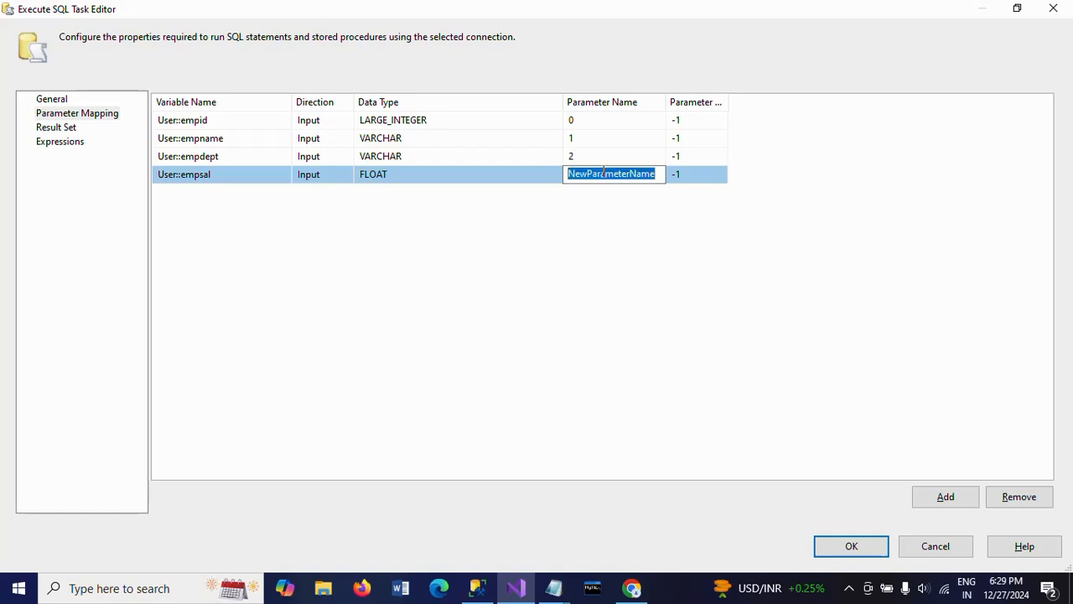
{"action": "type", "text": "3"}
{"action": "left_click", "coordinate": [554, 310]}
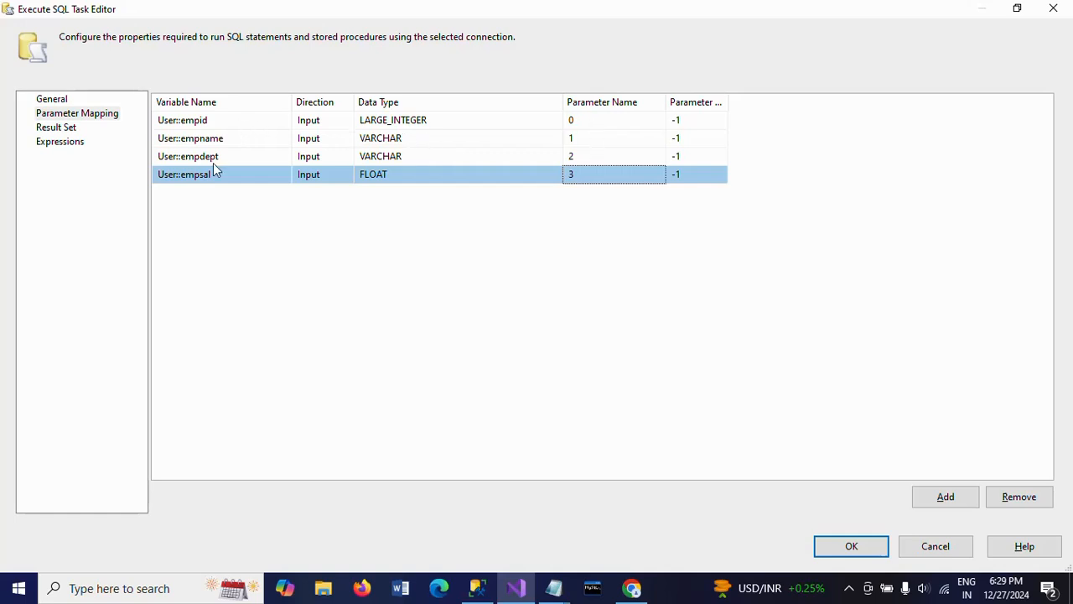
{"action": "left_click", "coordinate": [878, 537]}
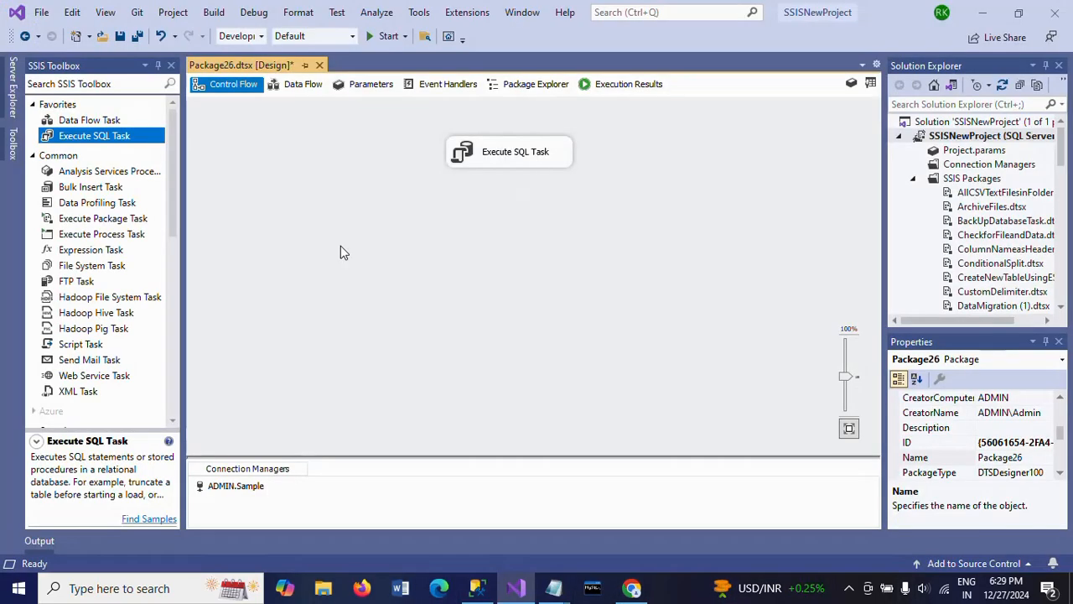
- Execute the Execute SQL Task on its own from the control flow and stop debugging once it completes
{"action": "right_click", "coordinate": [341, 252]}
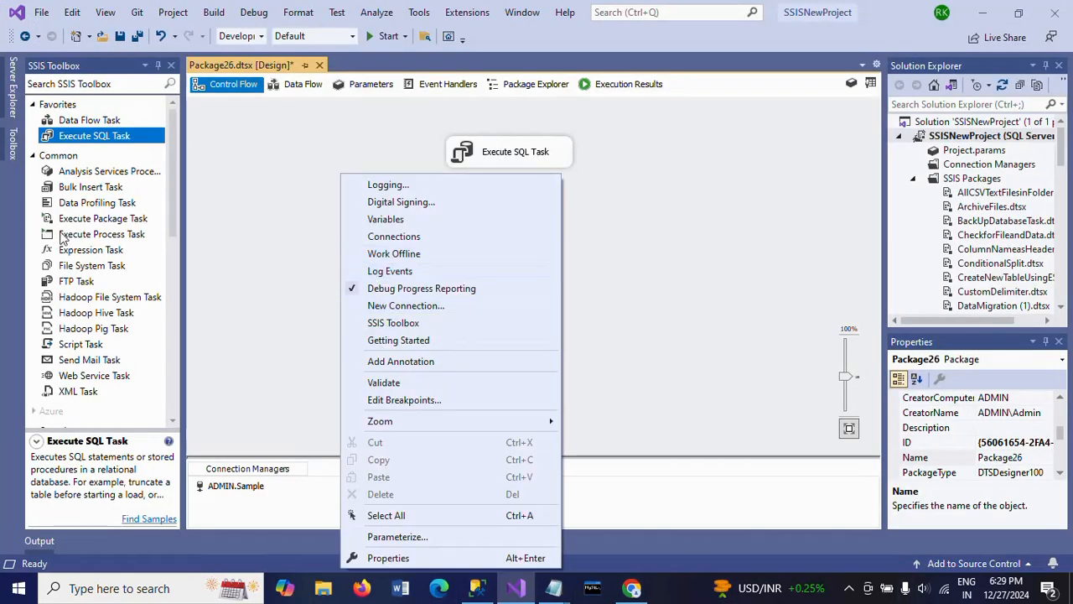
{"action": "left_click", "coordinate": [199, 141]}
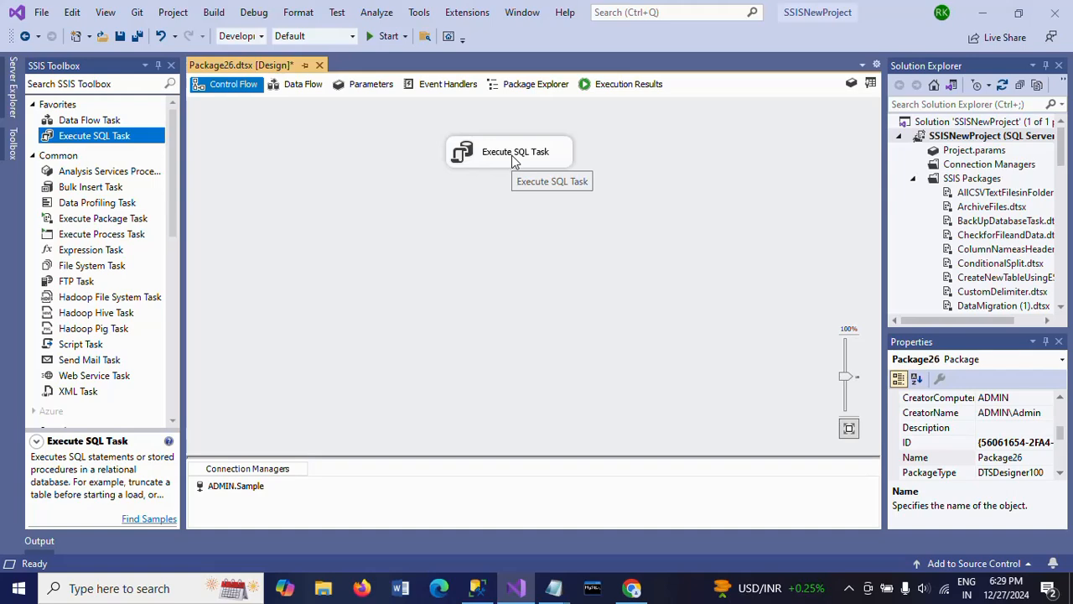
{"action": "key", "text": "alt+Tab"}
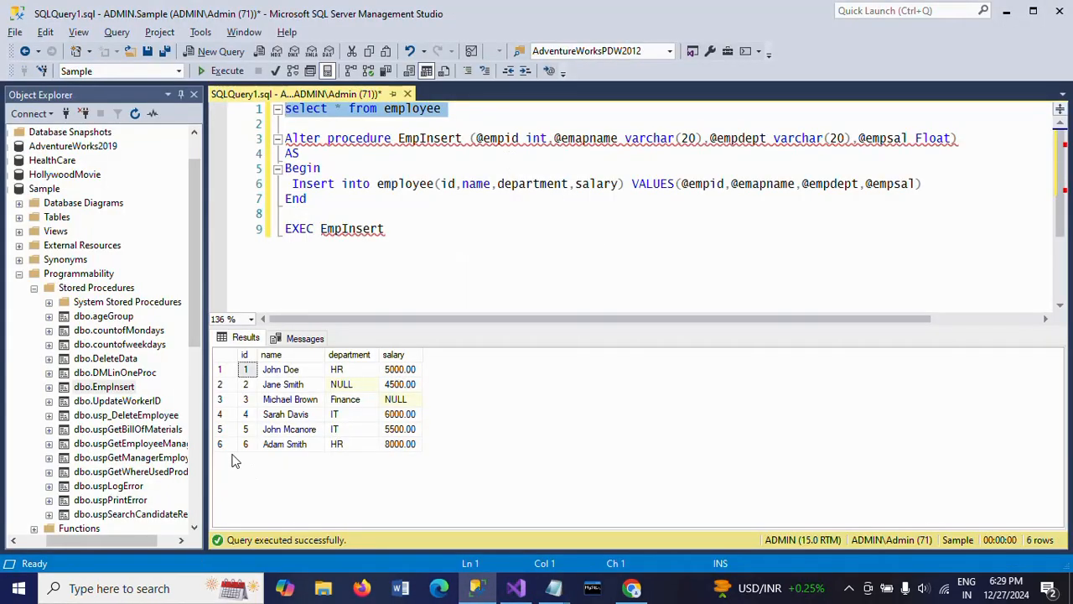
{"action": "key", "text": "alt+Tab"}
{"action": "left_click", "coordinate": [474, 148]}
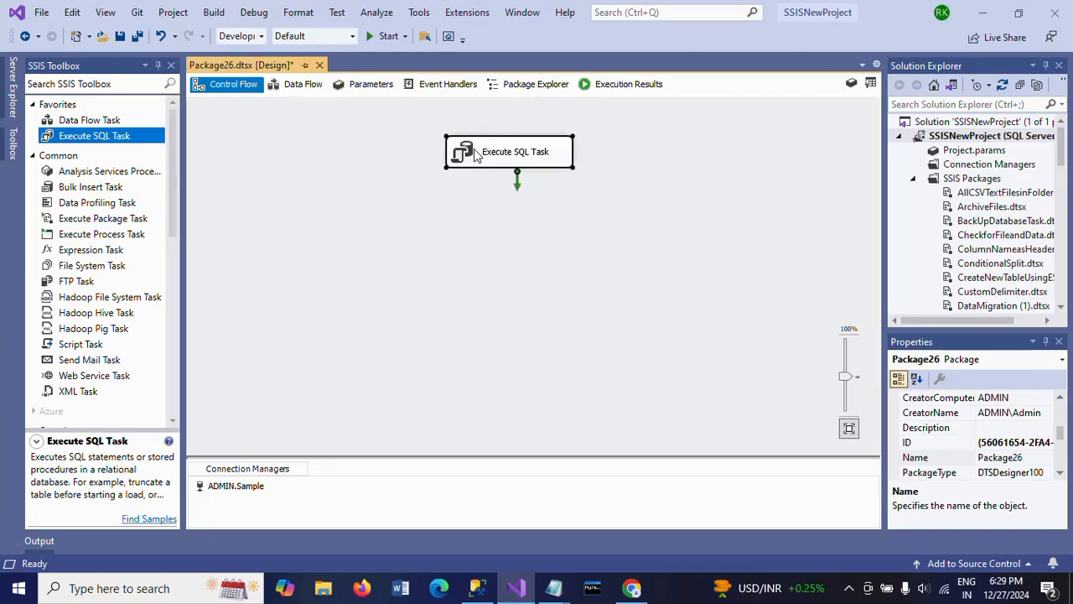
{"action": "right_click", "coordinate": [474, 148]}
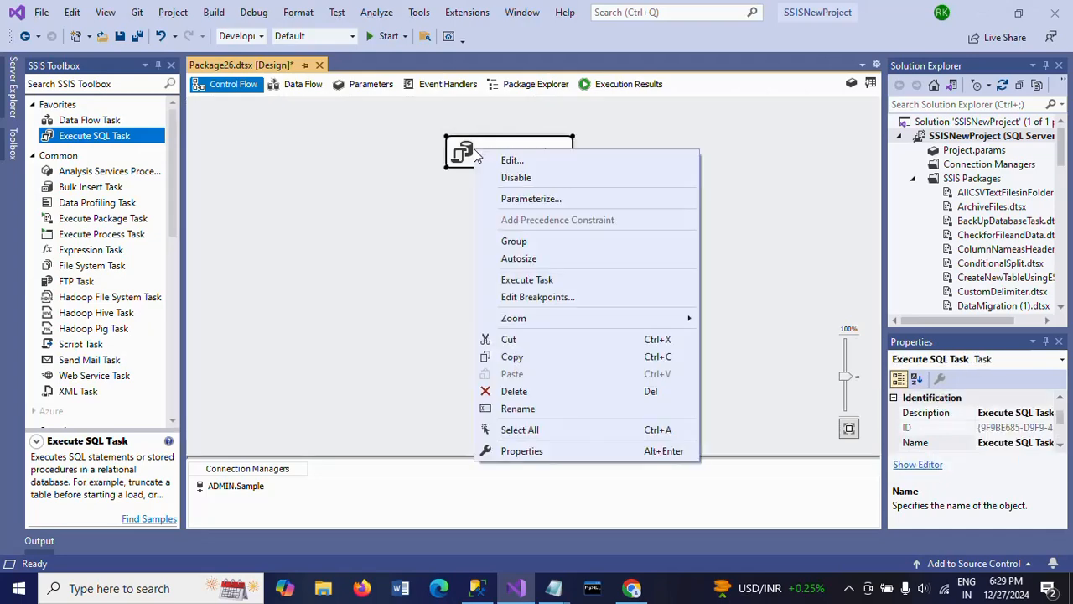
{"action": "left_click", "coordinate": [542, 280]}
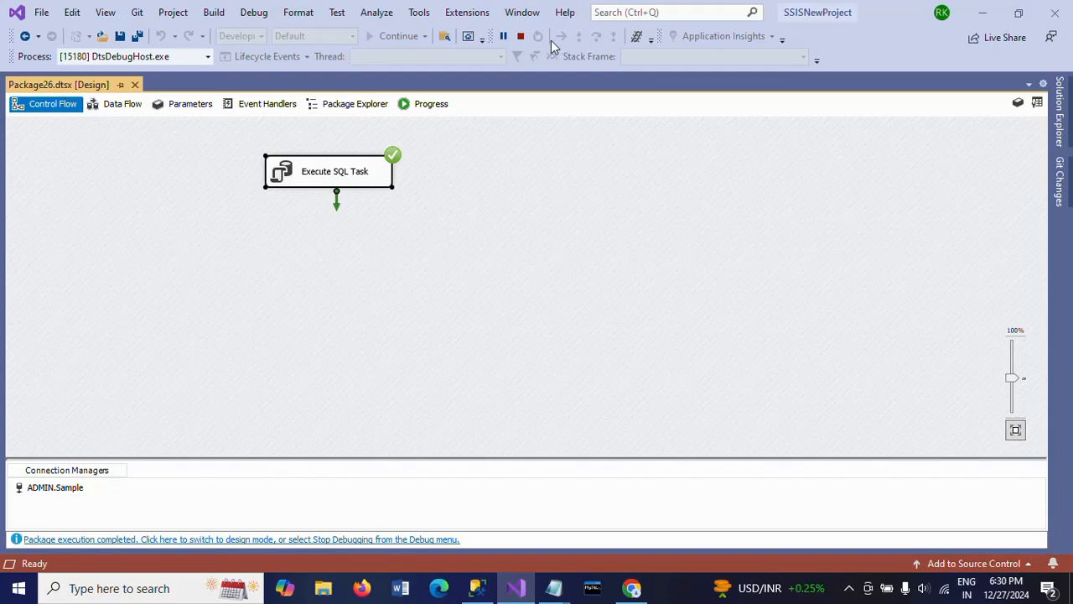
{"action": "left_click", "coordinate": [521, 37]}
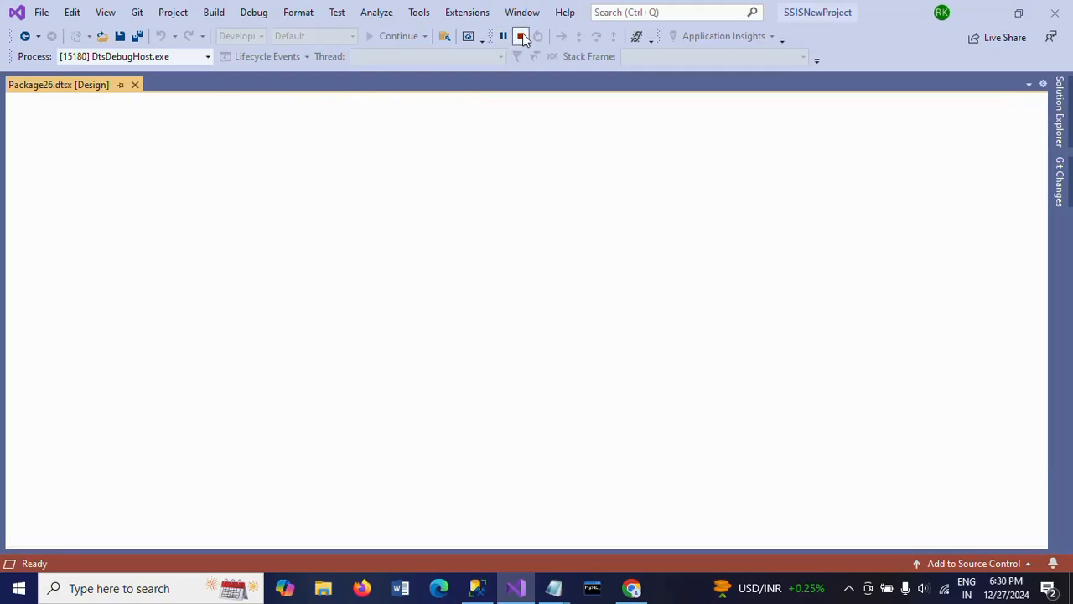
- Switch to SQL Server Management Studio, rerun select * from employee and inspect the newly inserted row
{"action": "key", "text": "alt+Tab"}
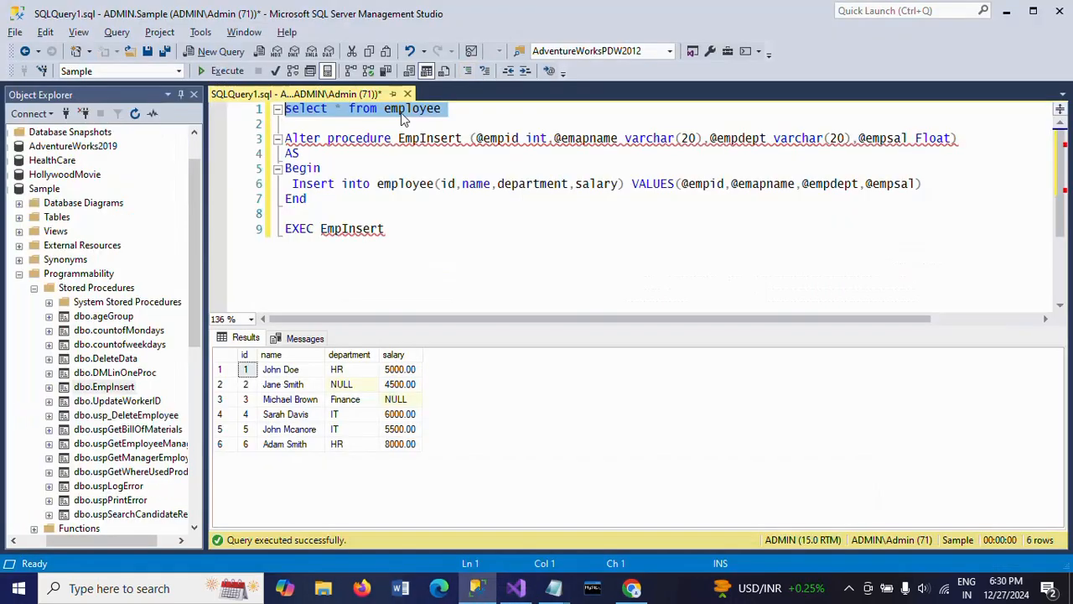
{"action": "left_click", "coordinate": [235, 76]}
{"action": "left_click", "coordinate": [277, 463]}
{"action": "left_click", "coordinate": [356, 465]}
{"action": "left_click", "coordinate": [411, 467]}
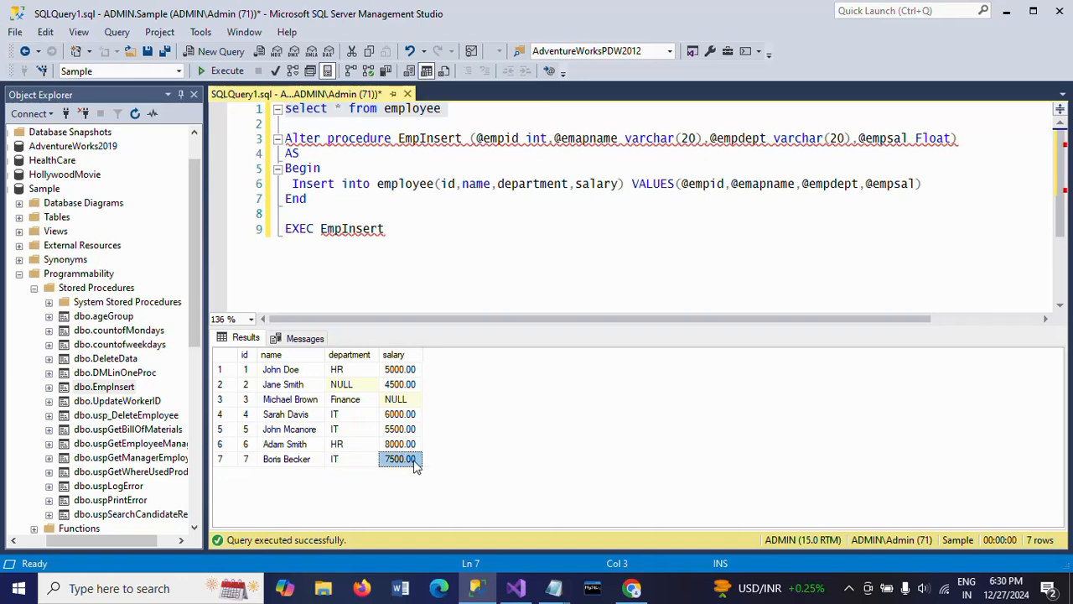
- Highlight the whole Alter procedure EmpInsert definition in SQLQuery1.sql, through its End line, to review it
{"action": "key", "text": "alt+Tab"}
{"action": "left_click", "coordinate": [471, 281]}
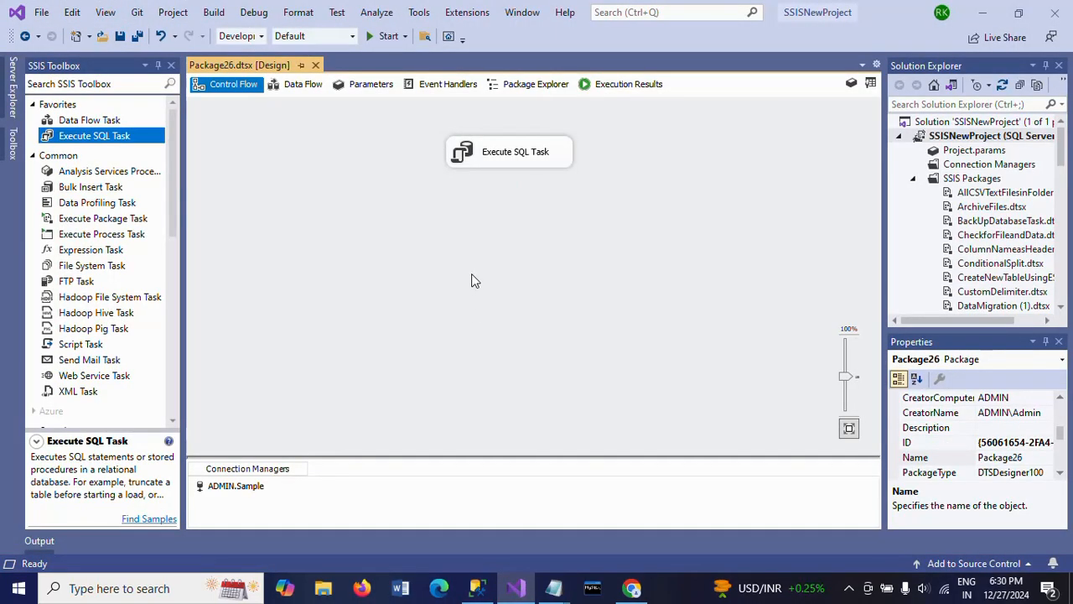
{"action": "key", "text": "alt+Tab"}
{"action": "left_click", "coordinate": [287, 138]}
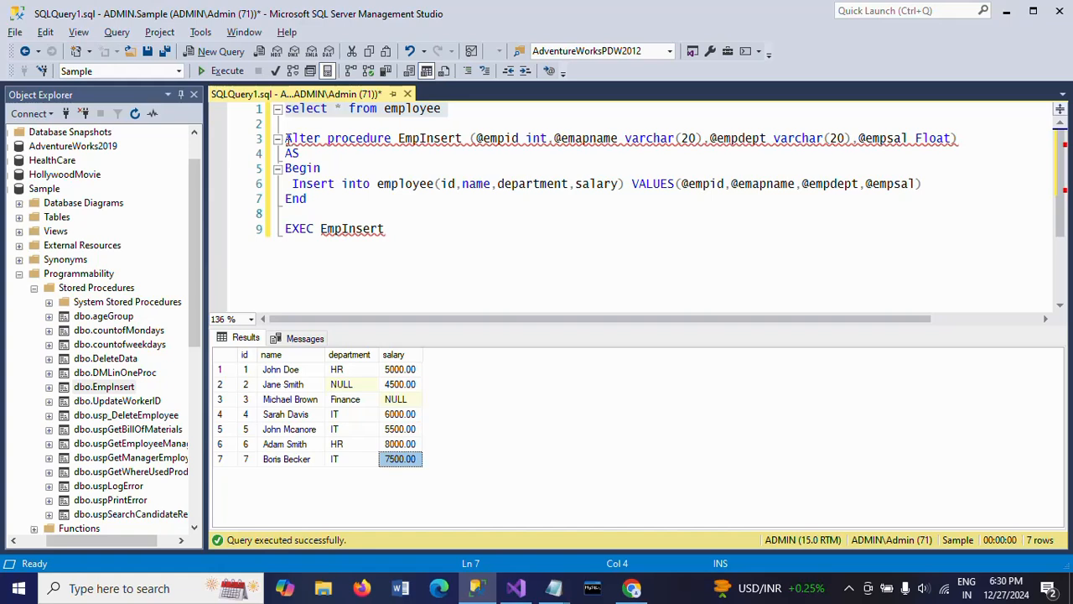
{"action": "left_click", "coordinate": [354, 198], "text": "shift"}
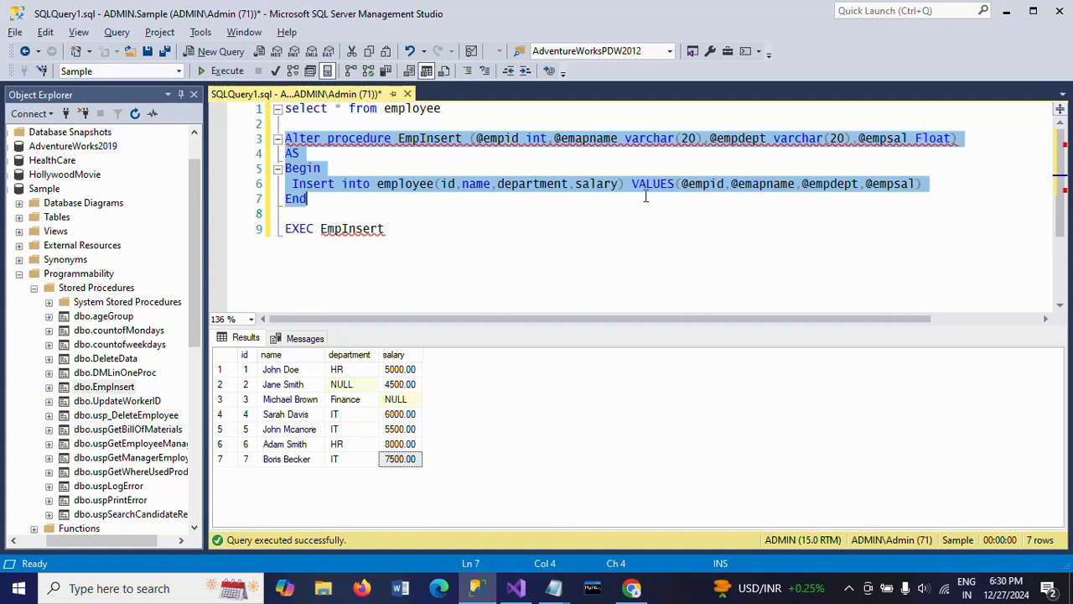
- Switch to Visual Studio, review the values of Package26's variables and close the variable list
{"action": "key", "text": "alt+Tab"}
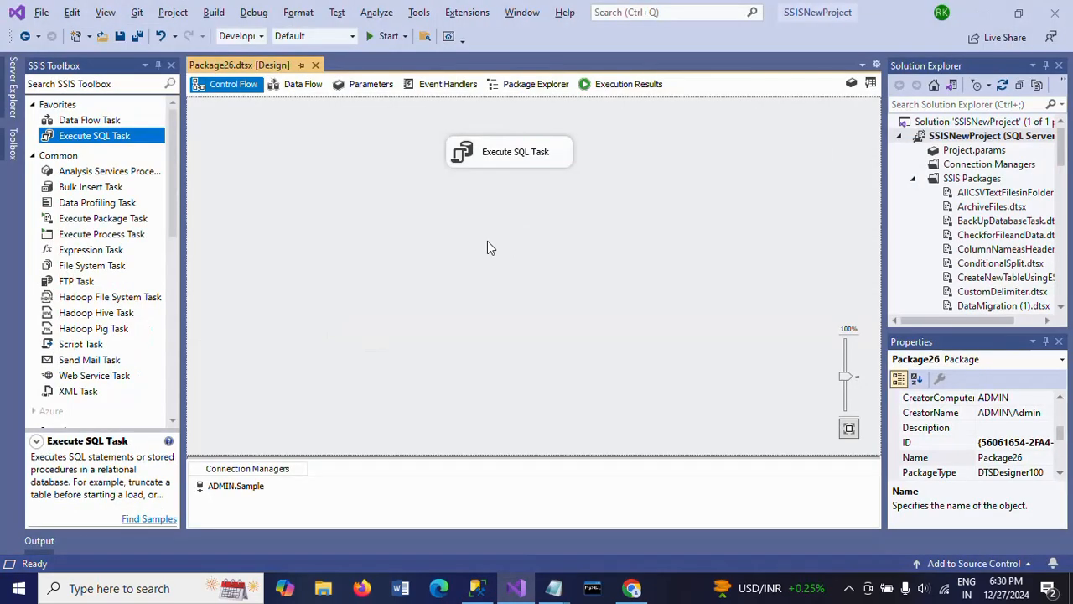
{"action": "right_click", "coordinate": [436, 237]}
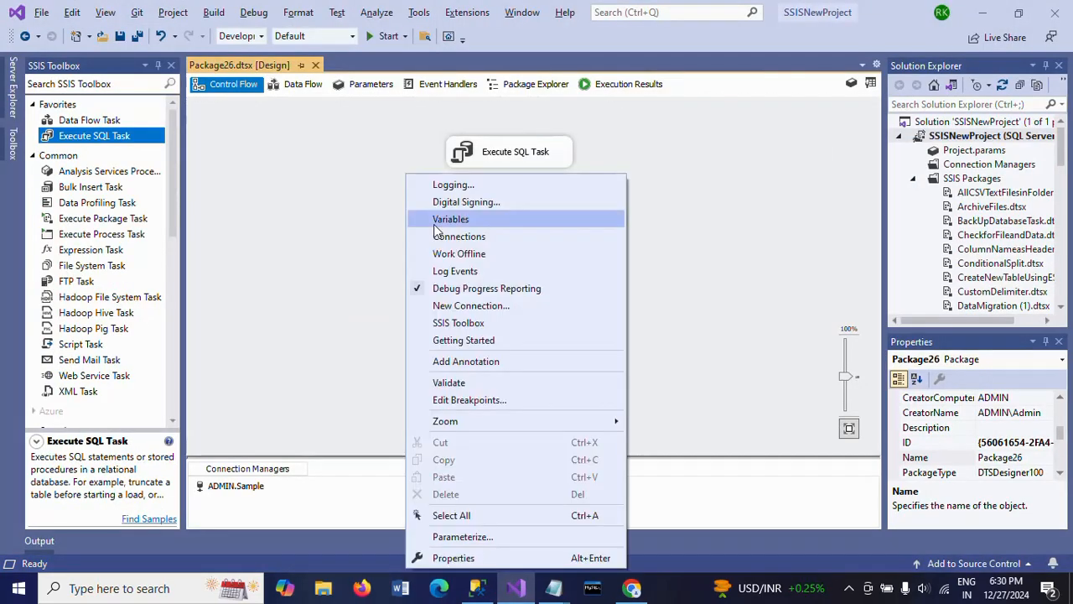
{"action": "left_click", "coordinate": [442, 219]}
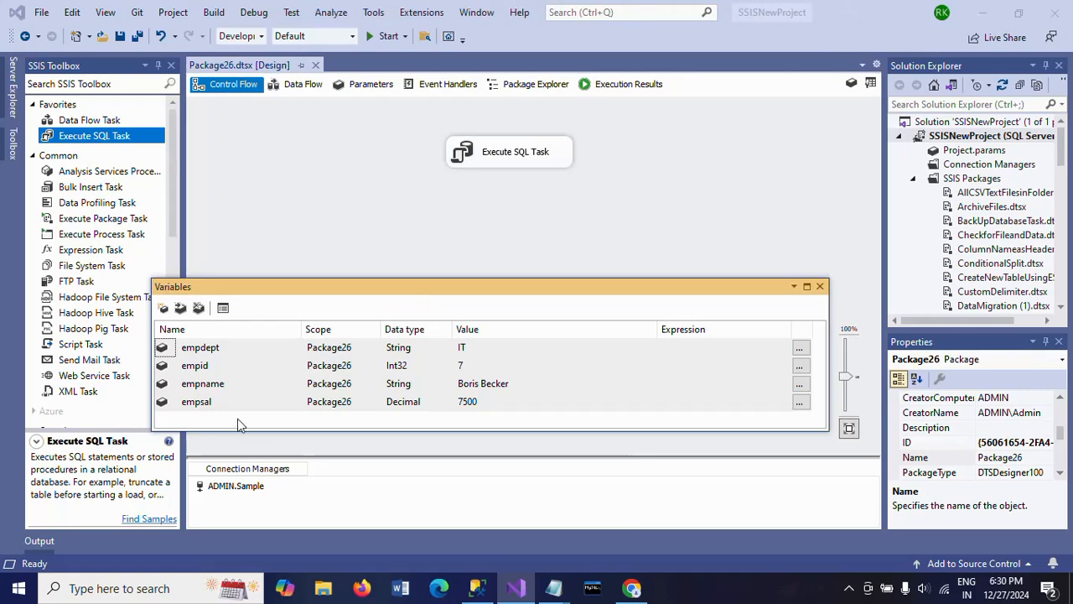
{"action": "left_click", "coordinate": [820, 287]}
- Reopen the Execute SQL Task's parameter mappings and widen the variable name column to review the full names
{"action": "double_click", "coordinate": [486, 156]}
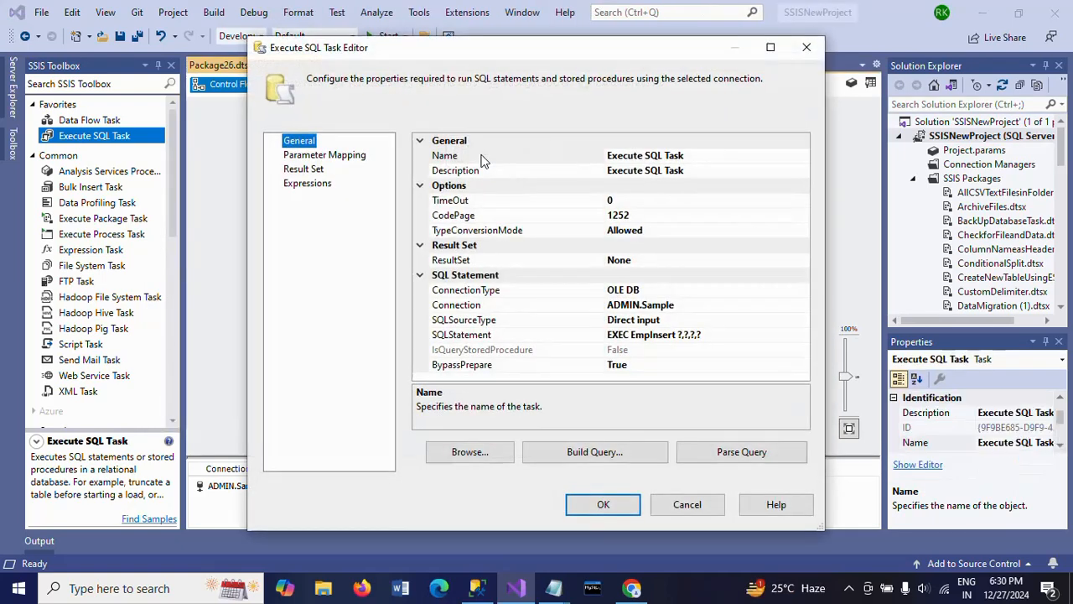
{"action": "left_click", "coordinate": [320, 156]}
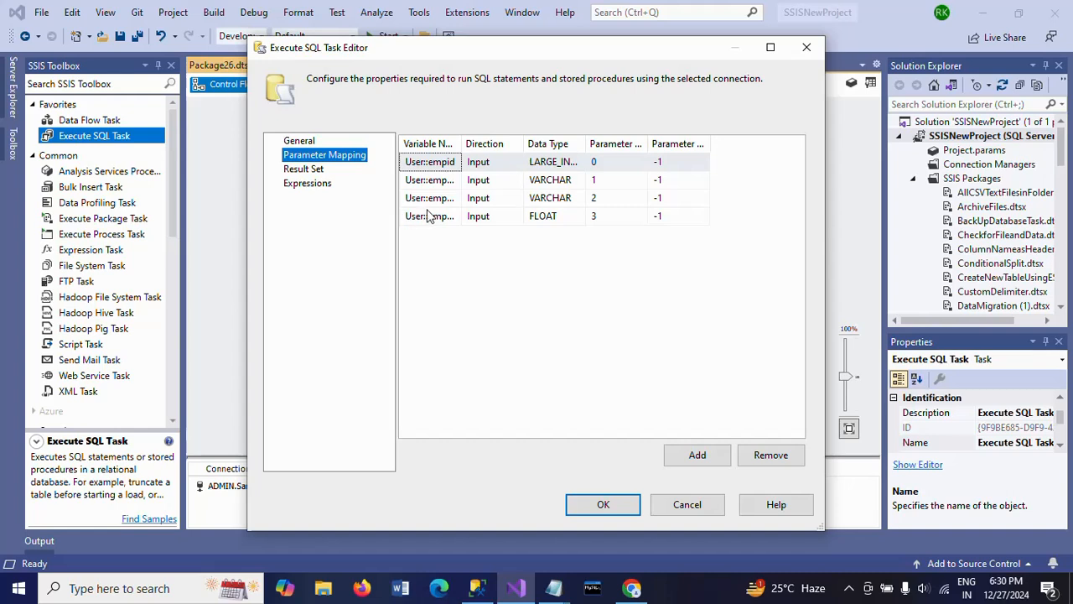
{"action": "left_click_drag", "start_coordinate": [464, 142], "coordinate": [486, 136]}
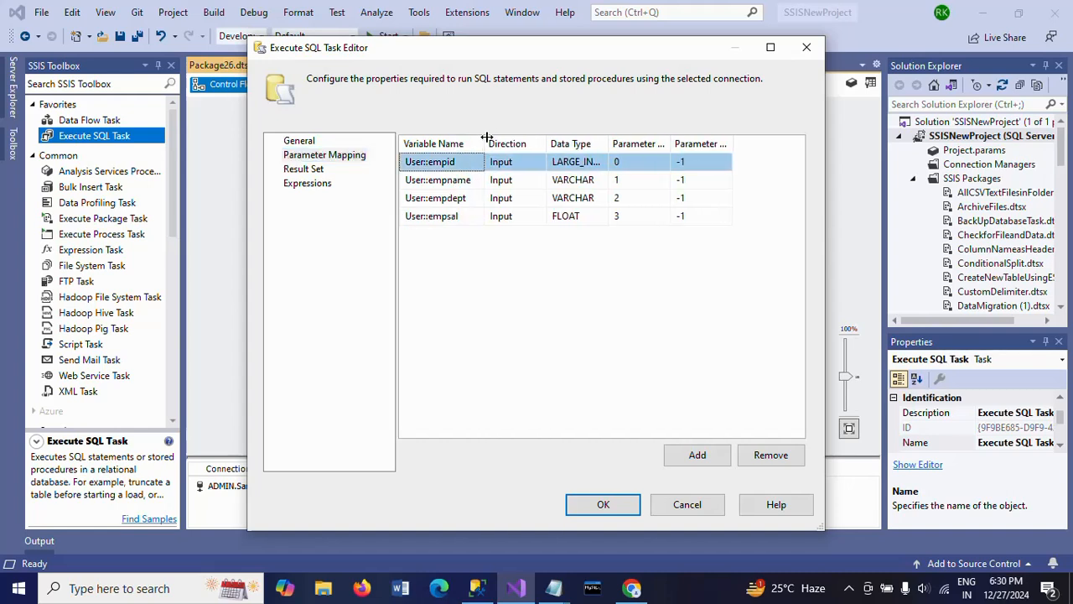